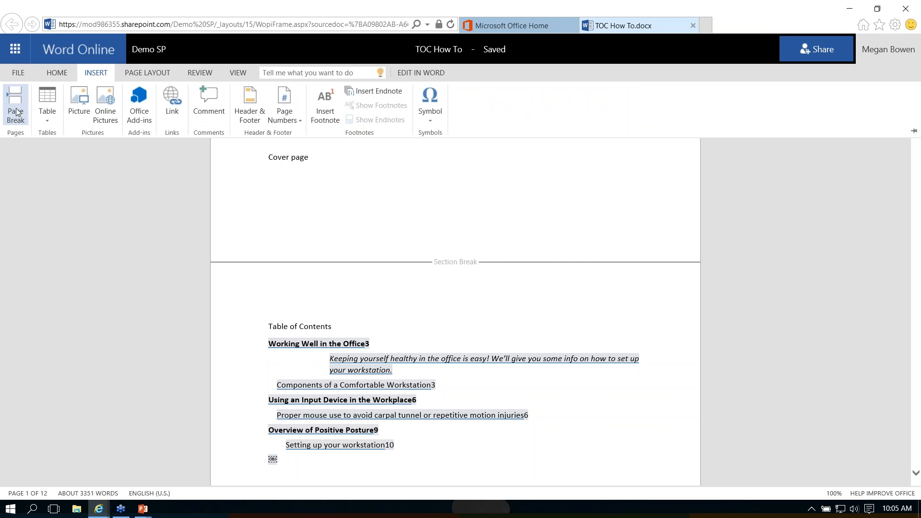
Step: Insert a page break directly after the "Cover page" text
{"action": "left_click", "coordinate": [313, 156]}
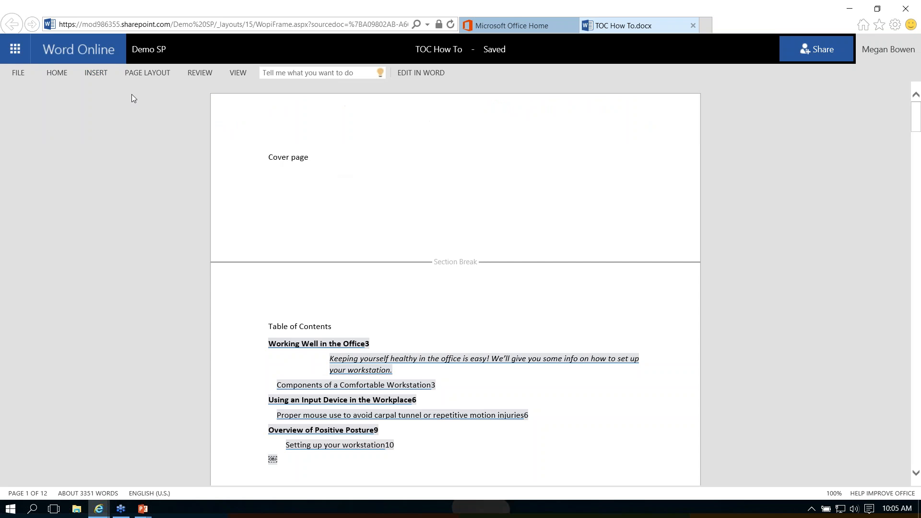
{"action": "left_click", "coordinate": [96, 72]}
{"action": "left_click", "coordinate": [16, 102]}
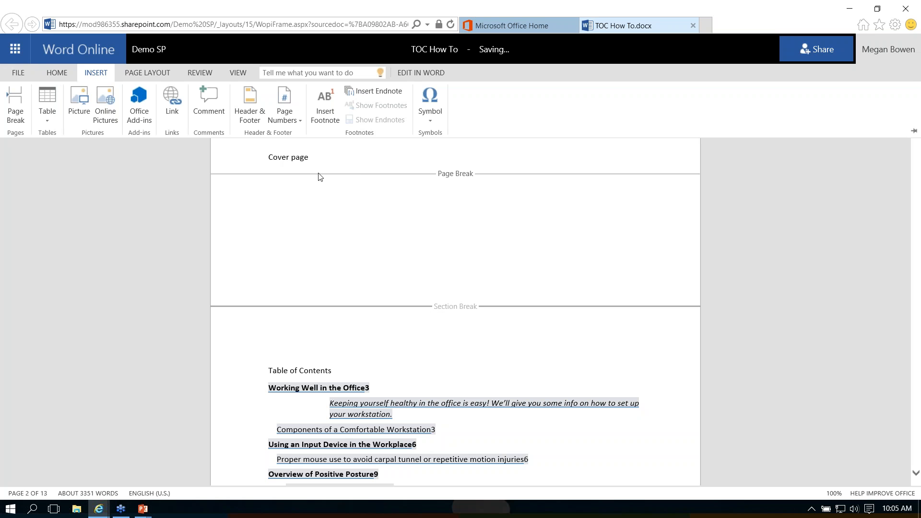
{"action": "left_click", "coordinate": [325, 159]}
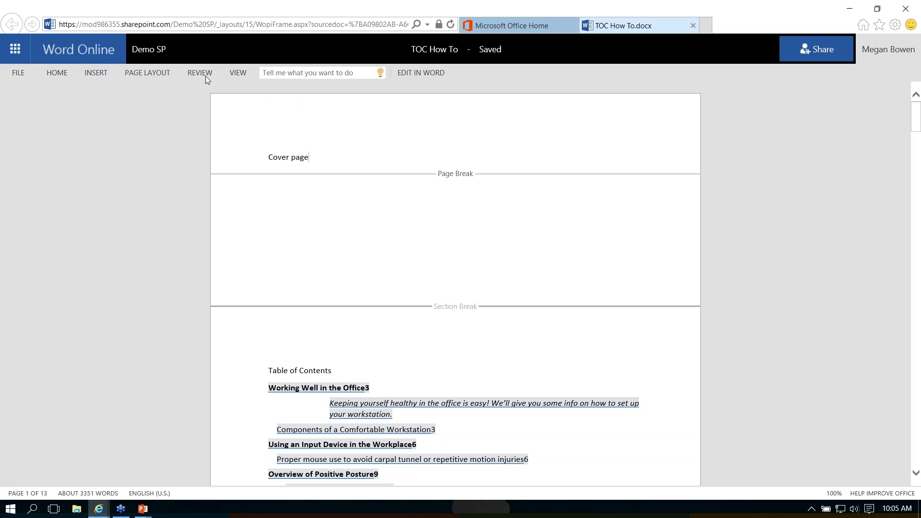
Step: Turn the Page Ends display off and back on
{"action": "left_click", "coordinate": [236, 74]}
{"action": "left_click", "coordinate": [216, 99]}
{"action": "left_click", "coordinate": [216, 99]}
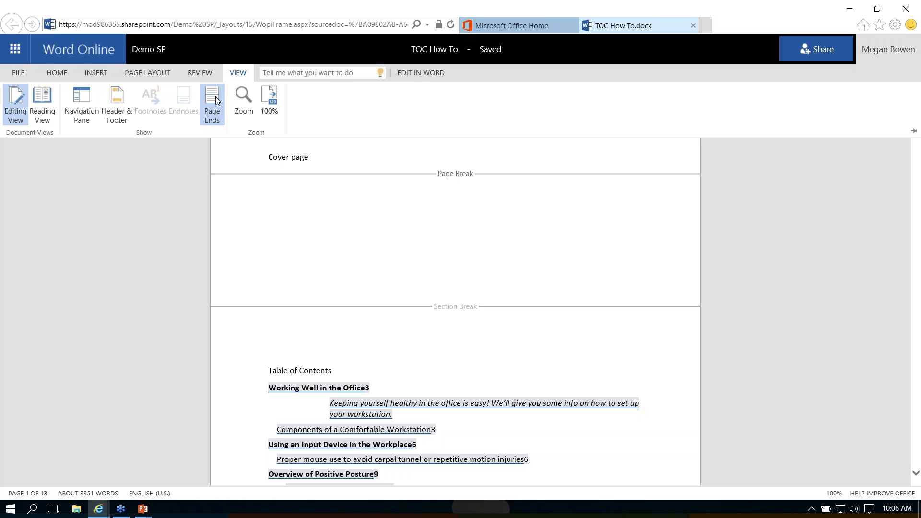
Step: Switch the document to Reading View and open it for editing in the desktop version of Word
{"action": "left_click", "coordinate": [53, 105]}
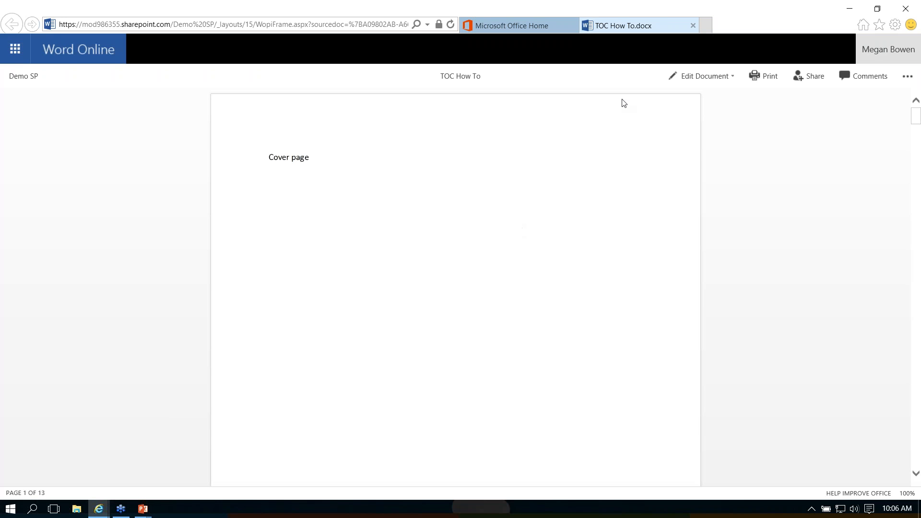
{"action": "left_click", "coordinate": [732, 77]}
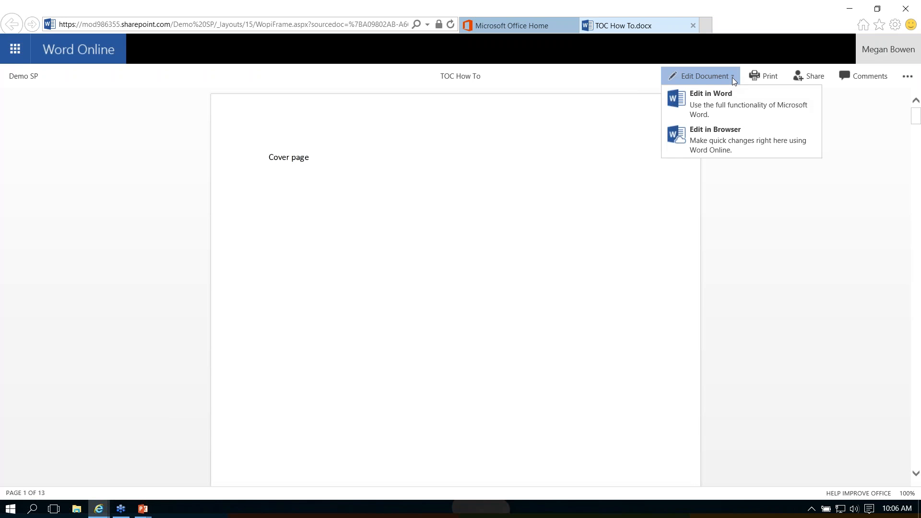
{"action": "left_click", "coordinate": [724, 104]}
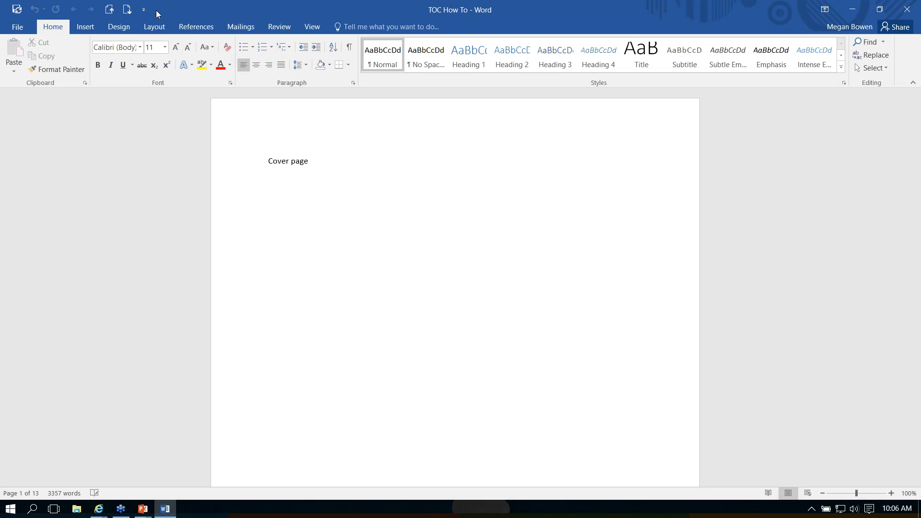
{"action": "left_click", "coordinate": [144, 10]}
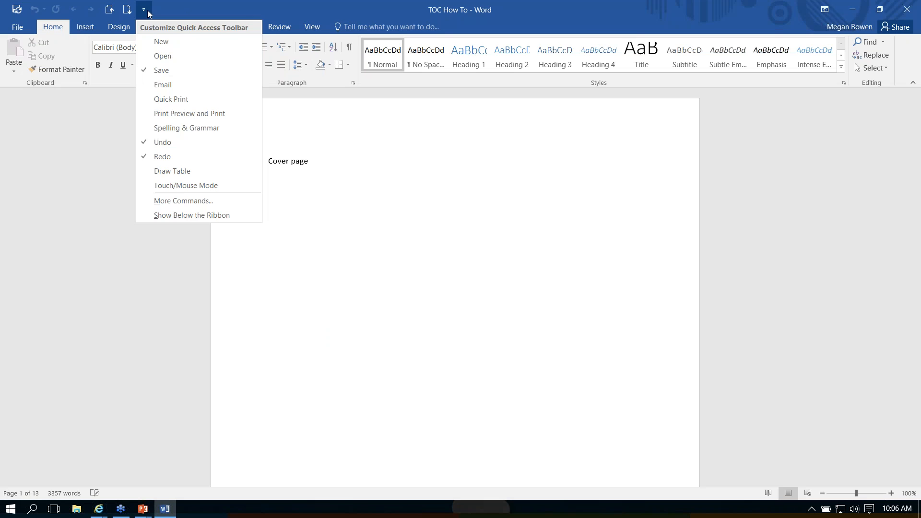
{"action": "left_click", "coordinate": [176, 6]}
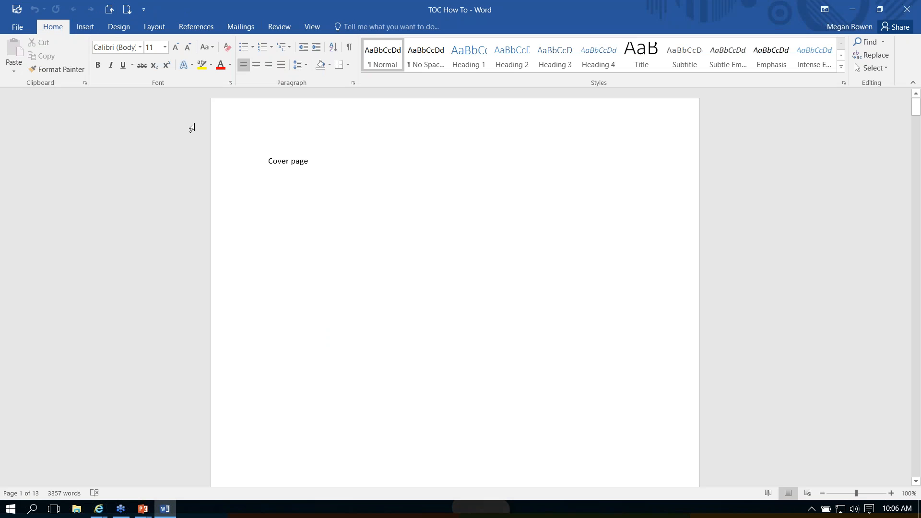
{"action": "left_click", "coordinate": [240, 194]}
Step: Customize the status bar to display Formatted Page Number and Section
{"action": "right_click", "coordinate": [253, 494]}
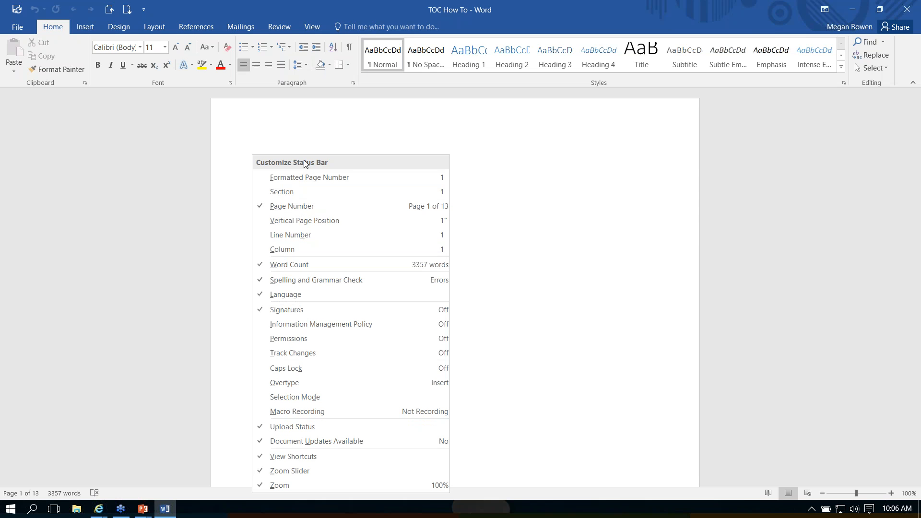
{"action": "left_click", "coordinate": [293, 186]}
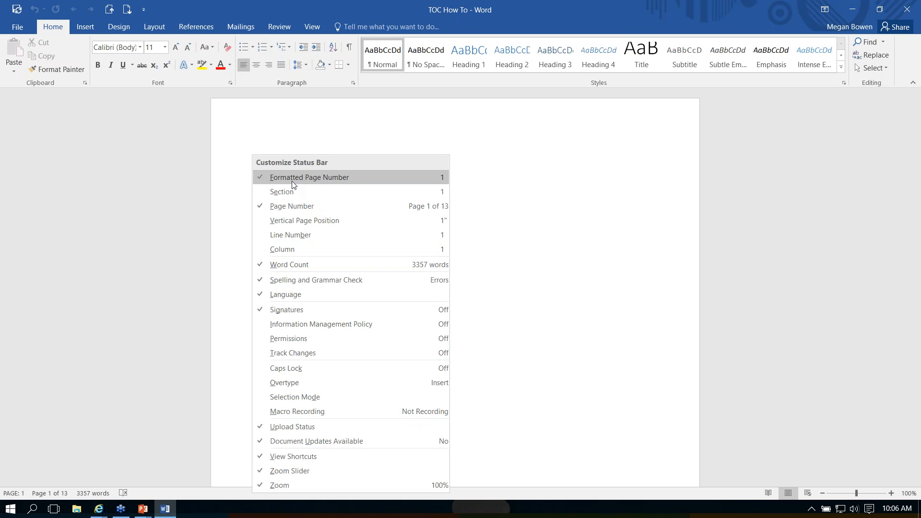
{"action": "left_click", "coordinate": [287, 197]}
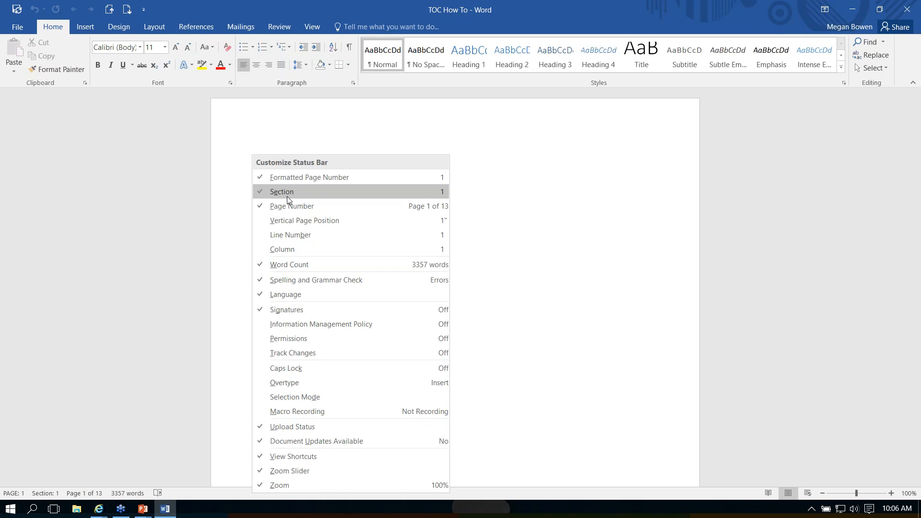
{"action": "left_click", "coordinate": [117, 439]}
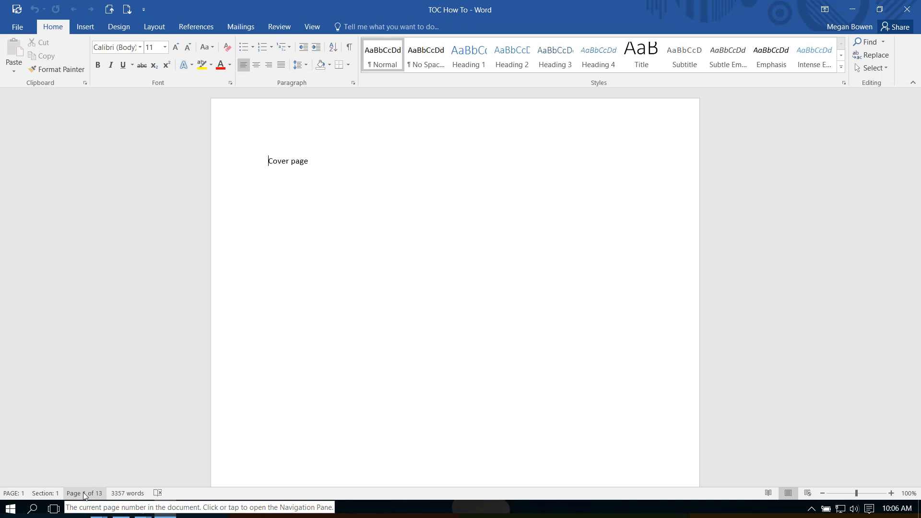
{"action": "right_click", "coordinate": [192, 498]}
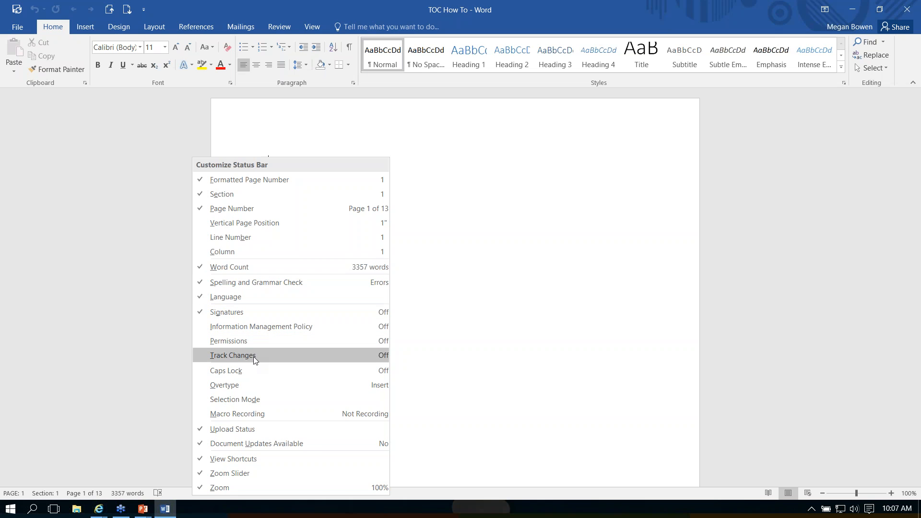
{"action": "left_click", "coordinate": [180, 338]}
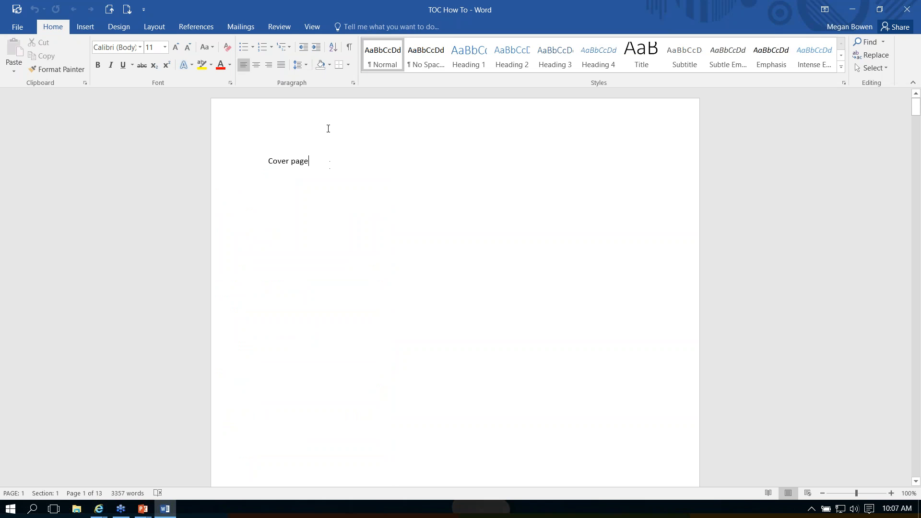
Step: Show the formatting marks and delete the page break below the "Cover page" text
{"action": "left_click", "coordinate": [351, 47]}
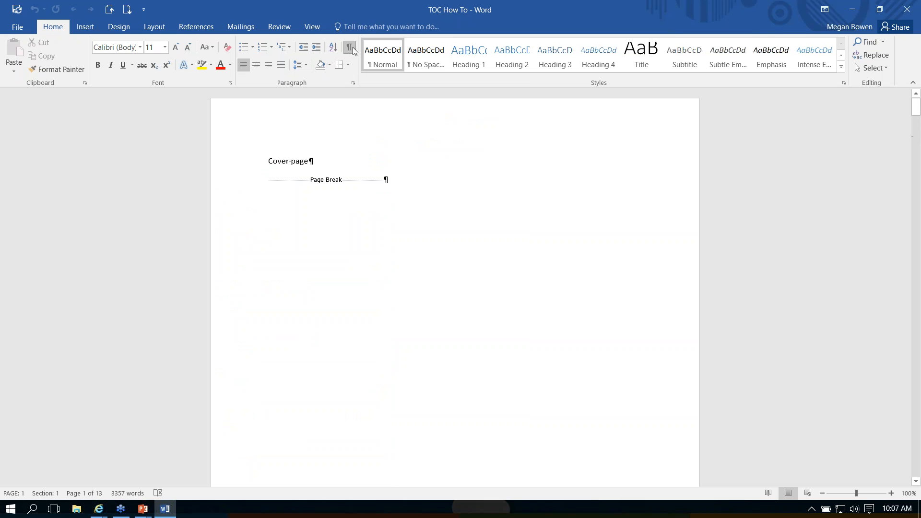
{"action": "left_click", "coordinate": [242, 185]}
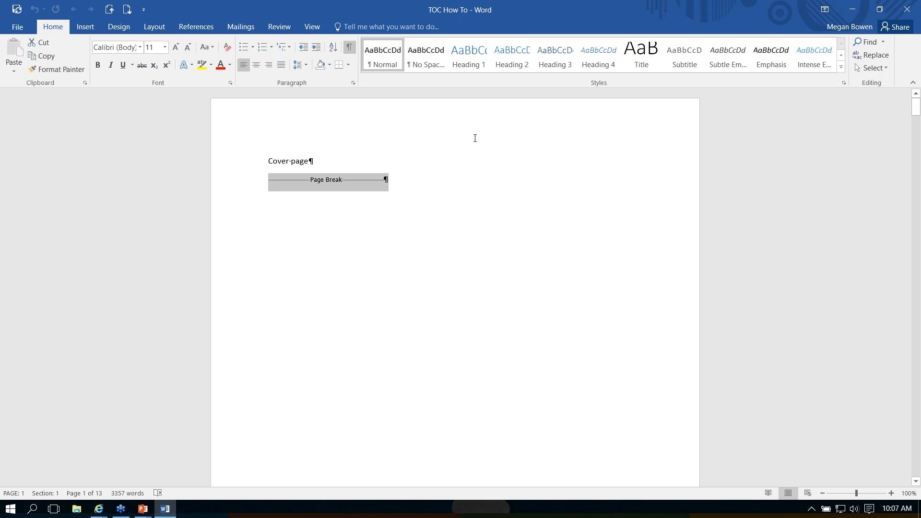
{"action": "key", "text": "Delete"}
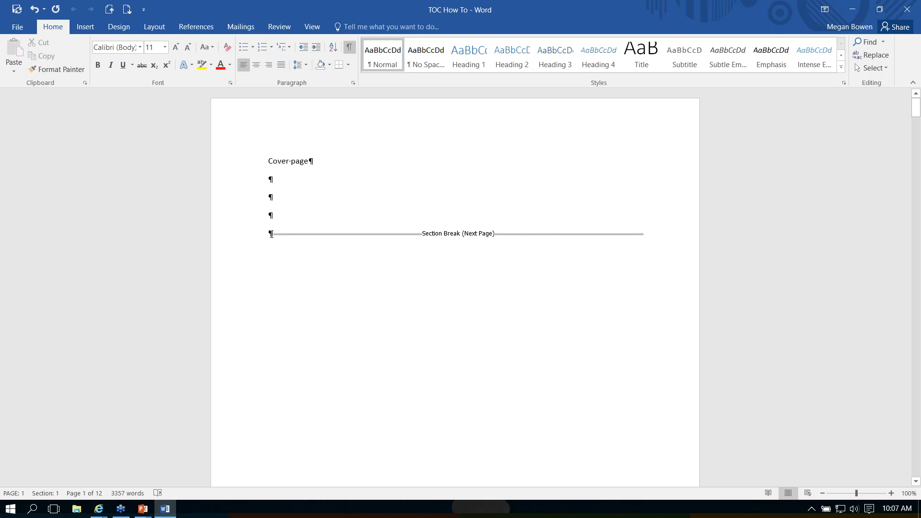
Step: Delete the Next Page section breaks before and after the table of contents
{"action": "scroll", "coordinate": [275, 233], "scroll_direction": "down", "scroll_amount": 10}
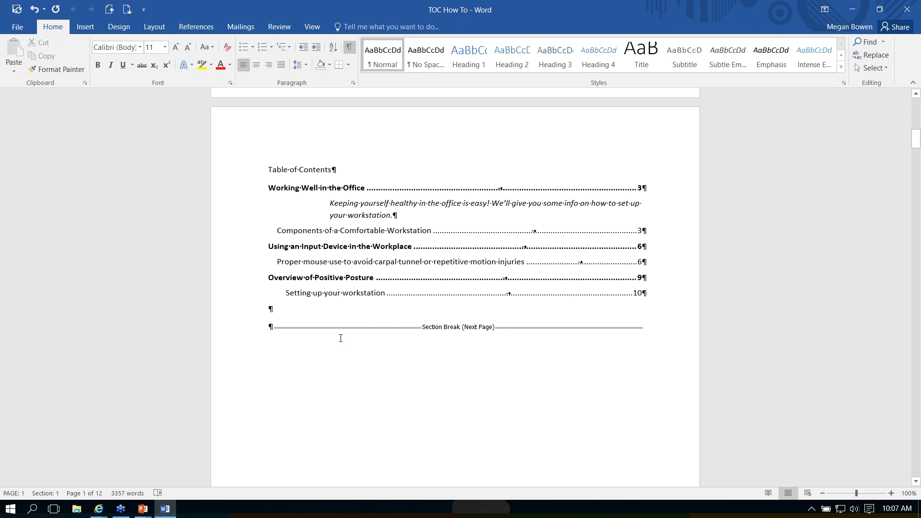
{"action": "scroll", "coordinate": [374, 339], "scroll_direction": "down", "scroll_amount": 3}
{"action": "scroll", "coordinate": [374, 339], "scroll_direction": "up", "scroll_amount": 13}
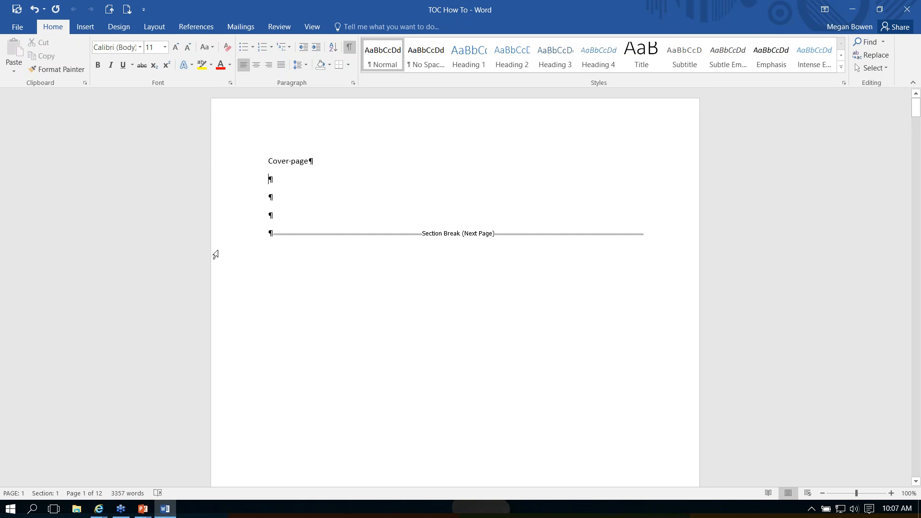
{"action": "left_click", "coordinate": [247, 237]}
{"action": "key", "text": "Delete"}
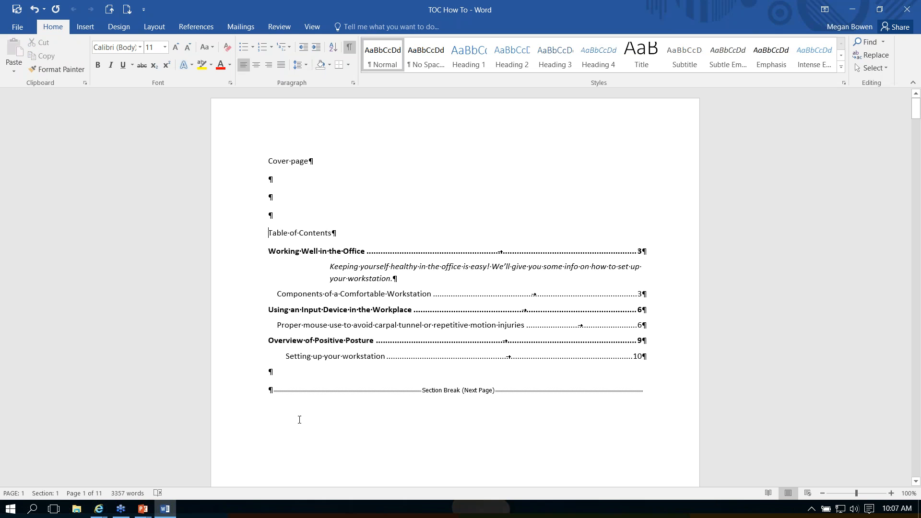
{"action": "left_click", "coordinate": [252, 393]}
{"action": "key", "text": "Delete"}
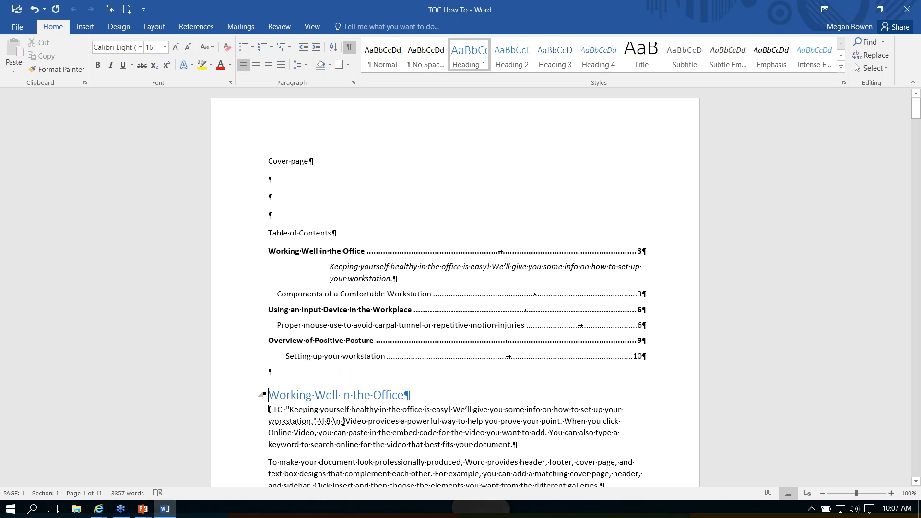
Step: Insert a page break before the "Table of Contents" title so it starts on a new page
{"action": "left_click", "coordinate": [264, 234]}
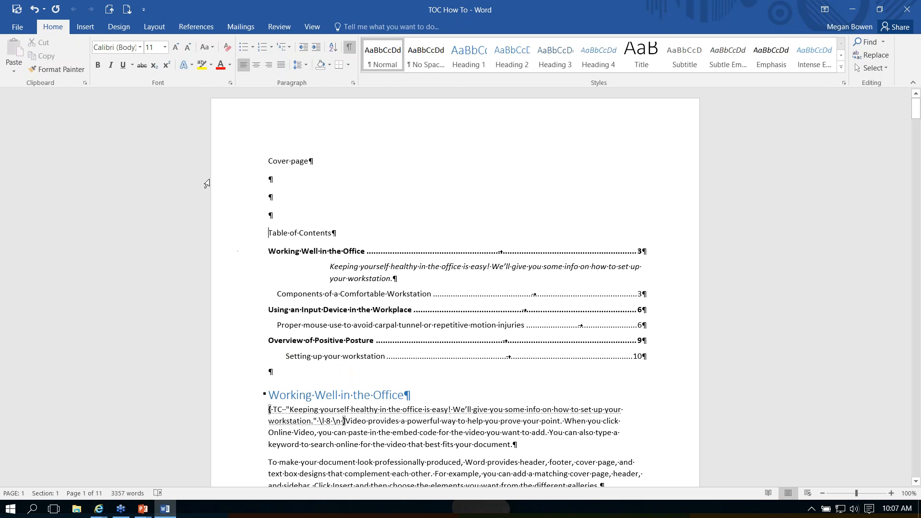
{"action": "left_click", "coordinate": [86, 26]}
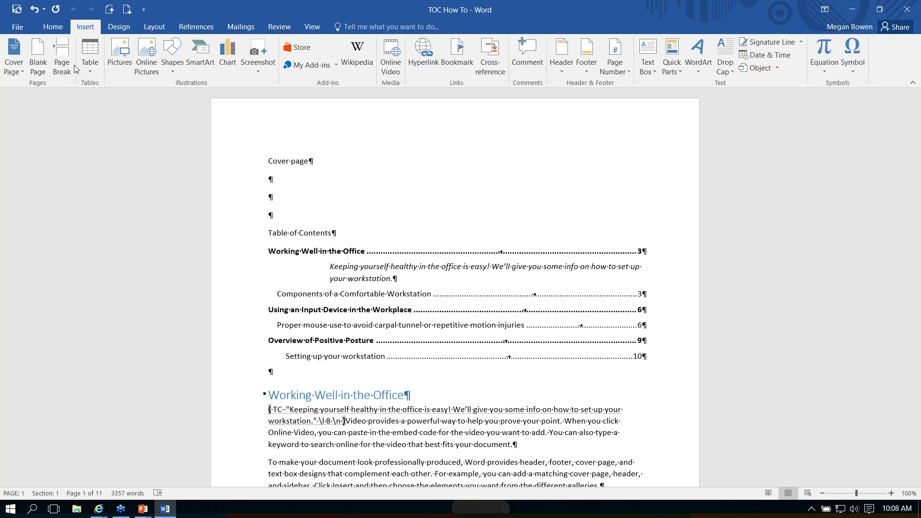
{"action": "left_click", "coordinate": [57, 62]}
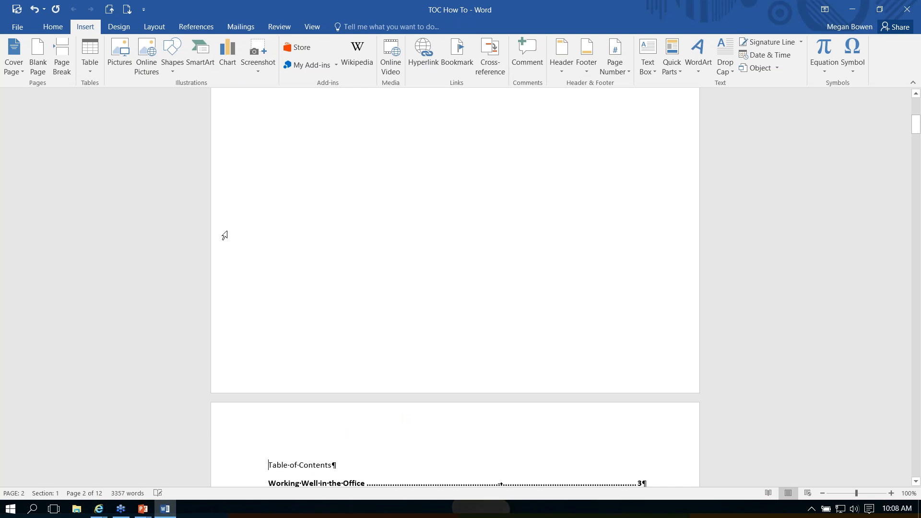
{"action": "scroll", "coordinate": [323, 286], "scroll_direction": "up", "scroll_amount": 1}
{"action": "scroll", "coordinate": [323, 286], "scroll_direction": "up", "scroll_amount": 6}
Step: Insert a page break before the "Working Well in the Office" heading
{"action": "scroll", "coordinate": [322, 286], "scroll_direction": "down", "scroll_amount": 6}
{"action": "scroll", "coordinate": [318, 279], "scroll_direction": "down", "scroll_amount": 2}
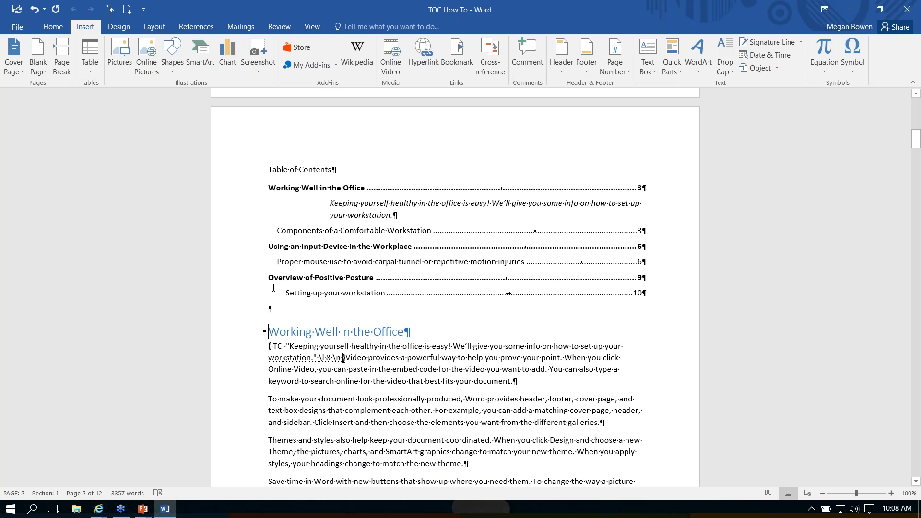
{"action": "left_click", "coordinate": [62, 56]}
Step: Add Plain Number 3 page numbers at the bottom of the pages, close the footer, and check the numbering on the first pages
{"action": "scroll", "coordinate": [354, 246], "scroll_direction": "up", "scroll_amount": 10}
{"action": "scroll", "coordinate": [488, 354], "scroll_direction": "up", "scroll_amount": 15}
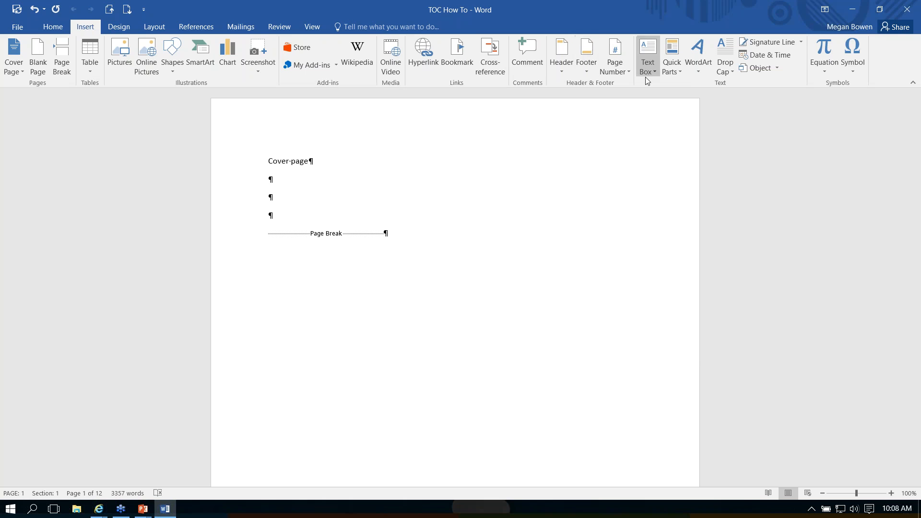
{"action": "left_click", "coordinate": [589, 72]}
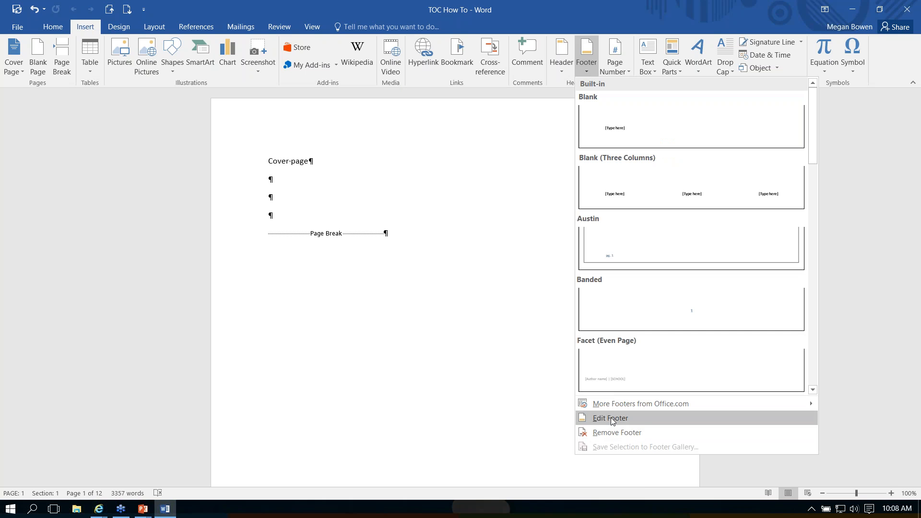
{"action": "left_click", "coordinate": [625, 72]}
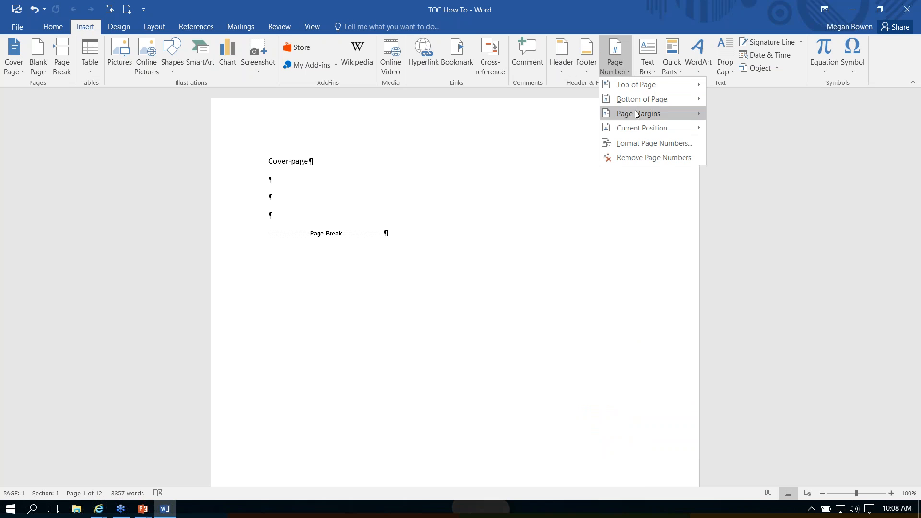
{"action": "mouse_move", "coordinate": [642, 106]}
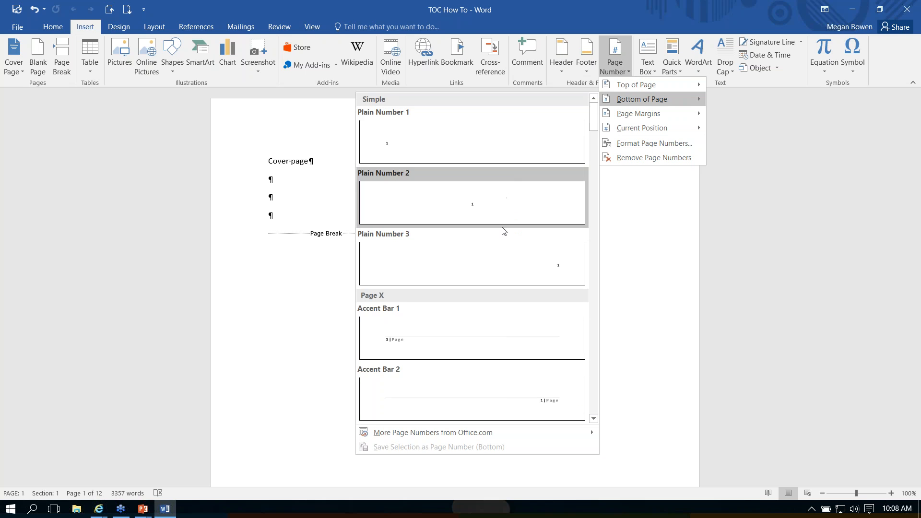
{"action": "left_click", "coordinate": [509, 264]}
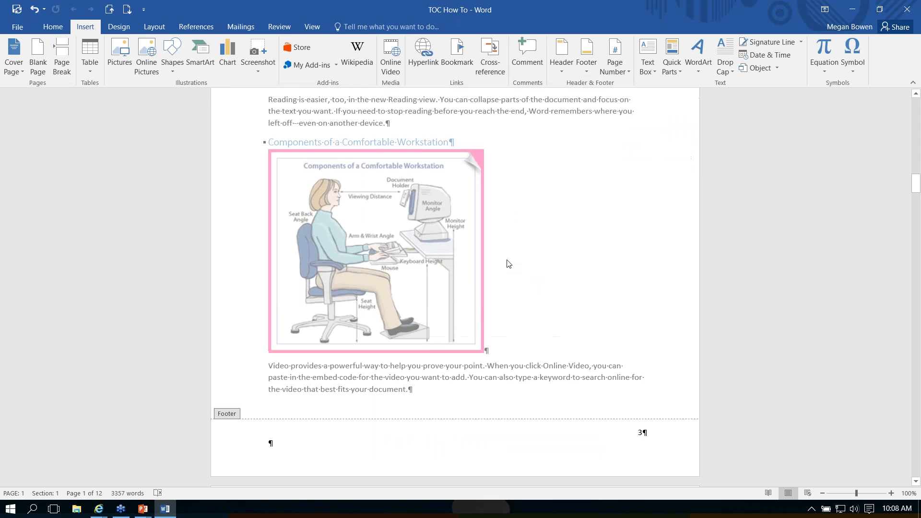
{"action": "left_click", "coordinate": [664, 434]}
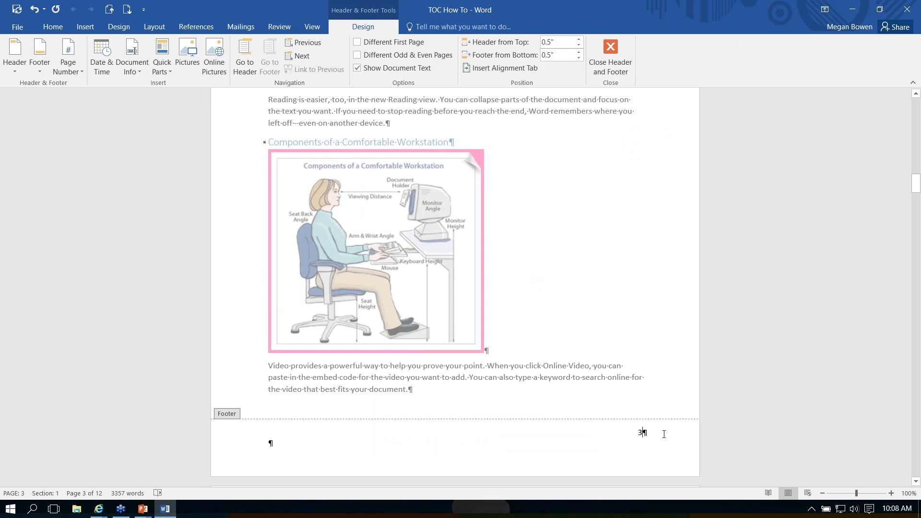
{"action": "left_click", "coordinate": [610, 54]}
{"action": "scroll", "coordinate": [385, 401], "scroll_direction": "up", "scroll_amount": 10}
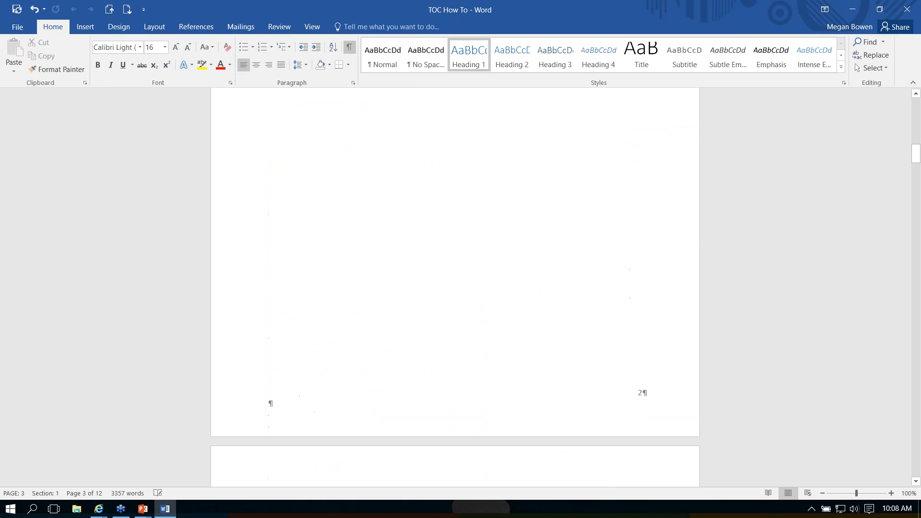
{"action": "scroll", "coordinate": [385, 402], "scroll_direction": "up", "scroll_amount": 3}
{"action": "scroll", "coordinate": [644, 325], "scroll_direction": "down", "scroll_amount": 1}
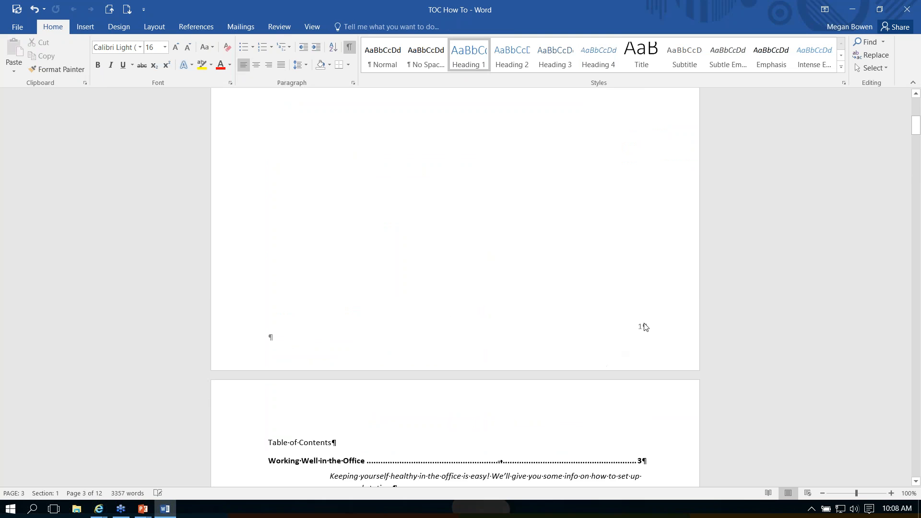
{"action": "scroll", "coordinate": [644, 328], "scroll_direction": "down", "scroll_amount": 12}
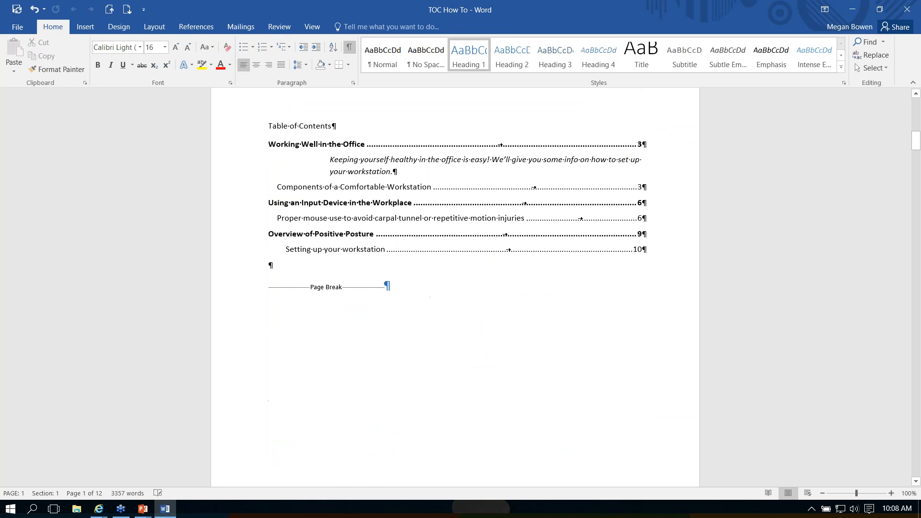
Step: Check the page numbering through page 3, and delete the empty paragraph below the page number in the footer
{"action": "scroll", "coordinate": [652, 437], "scroll_direction": "down", "scroll_amount": 20}
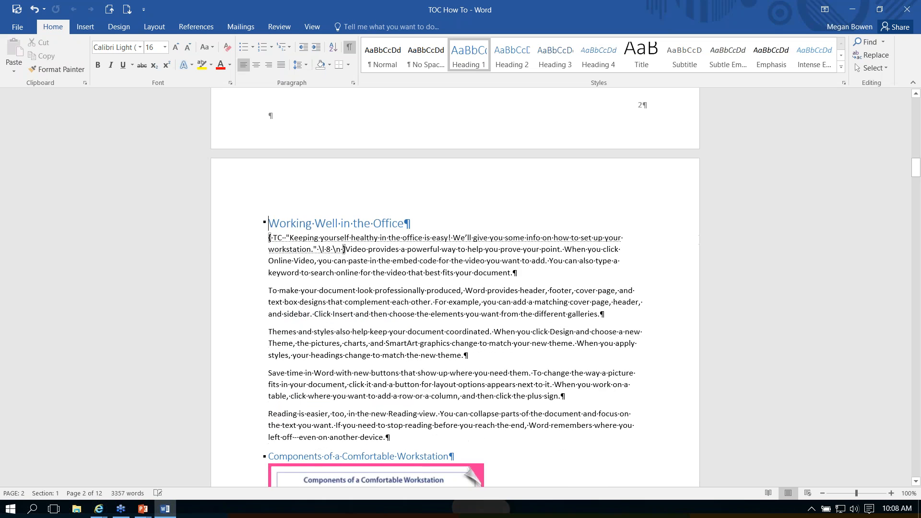
{"action": "scroll", "coordinate": [455, 288], "scroll_direction": "down", "scroll_amount": 3}
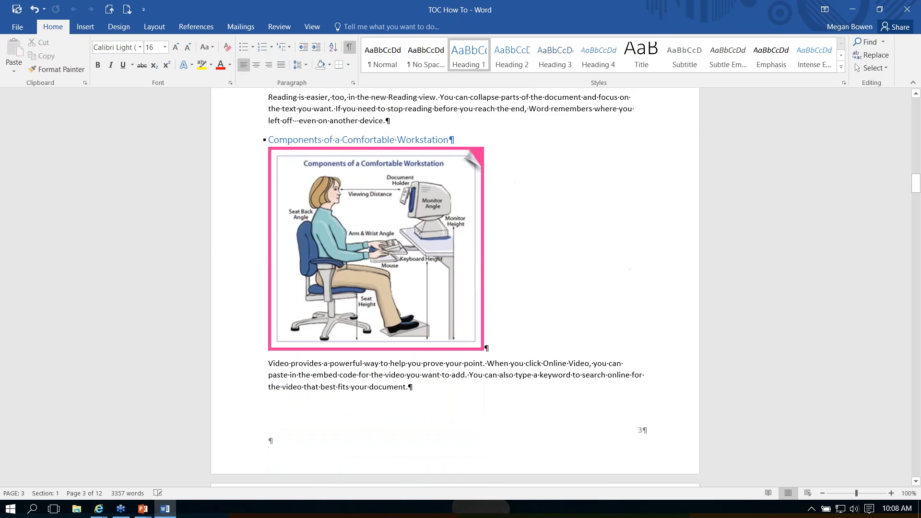
{"action": "scroll", "coordinate": [455, 288], "scroll_direction": "up", "scroll_amount": 1}
{"action": "scroll", "coordinate": [344, 306], "scroll_direction": "up", "scroll_amount": 20}
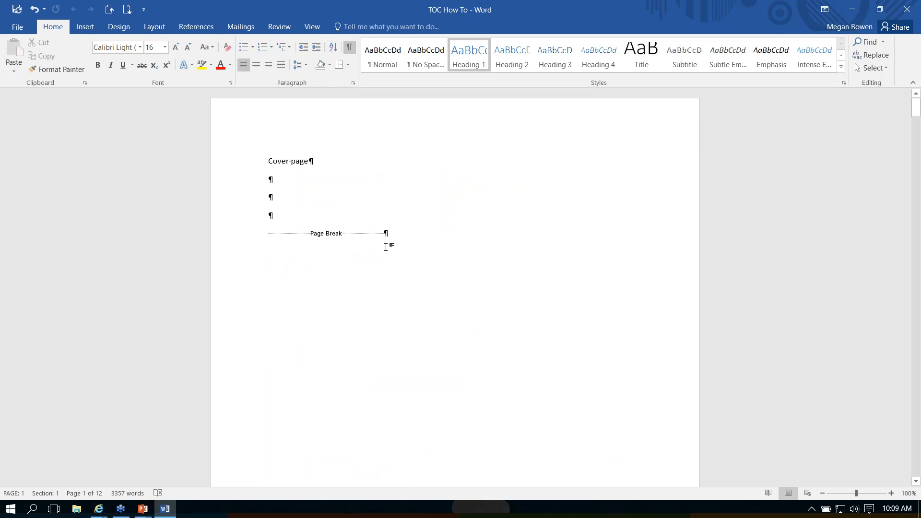
{"action": "left_click", "coordinate": [82, 27]}
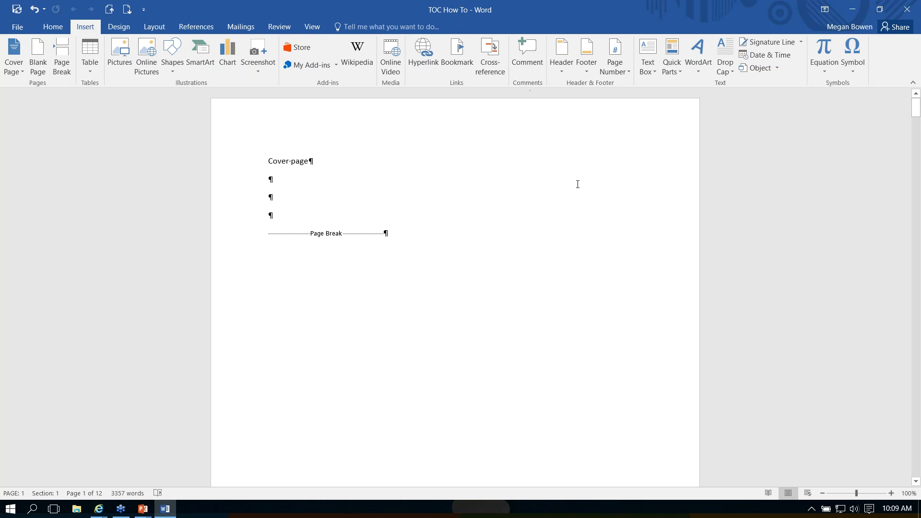
{"action": "left_click", "coordinate": [418, 236]}
{"action": "scroll", "coordinate": [531, 353], "scroll_direction": "down", "scroll_amount": 5}
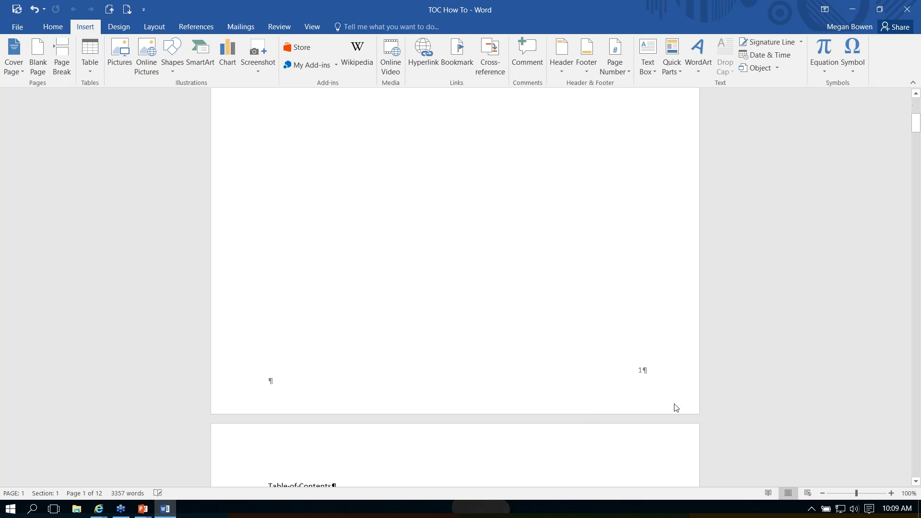
{"action": "left_click", "coordinate": [670, 387]}
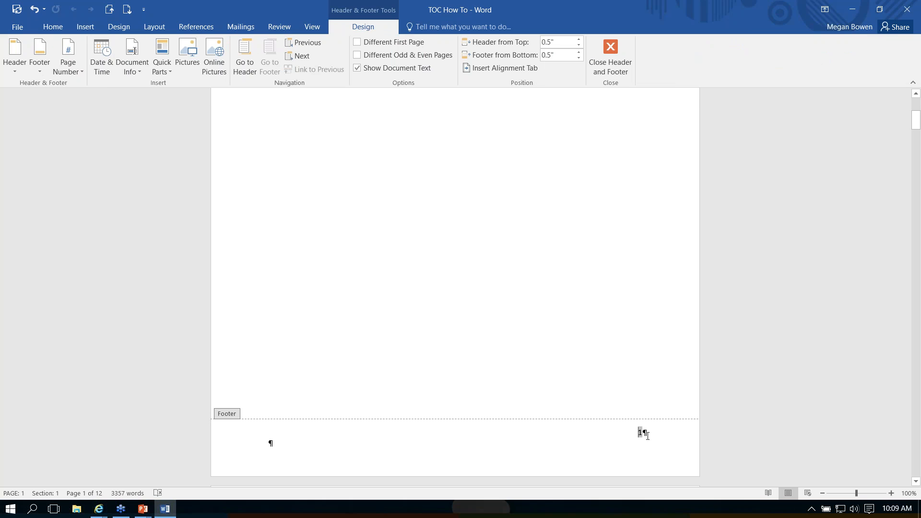
{"action": "left_click", "coordinate": [270, 444]}
{"action": "key", "text": "BackSpace"}
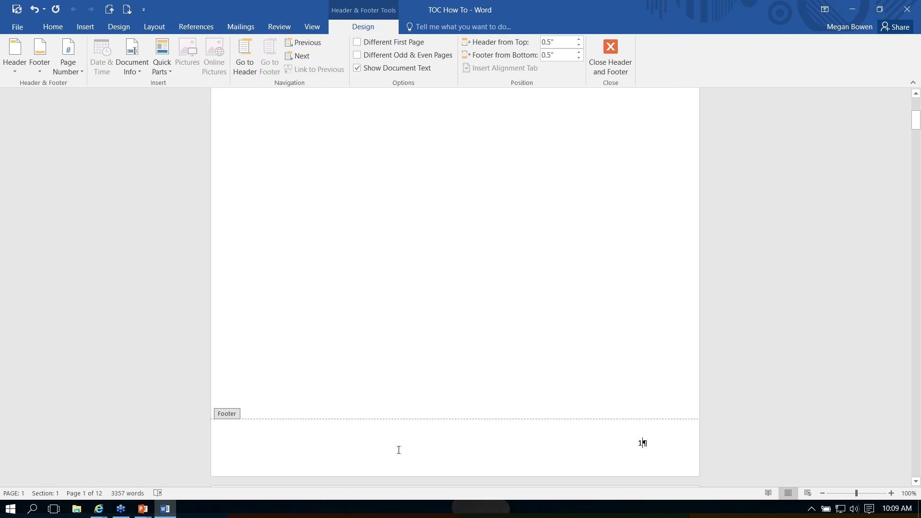
{"action": "left_click", "coordinate": [598, 70]}
Step: Delete the page breaks before and after the table of contents, along with their leftover paragraph marks
{"action": "scroll", "coordinate": [348, 352], "scroll_direction": "up", "scroll_amount": 5}
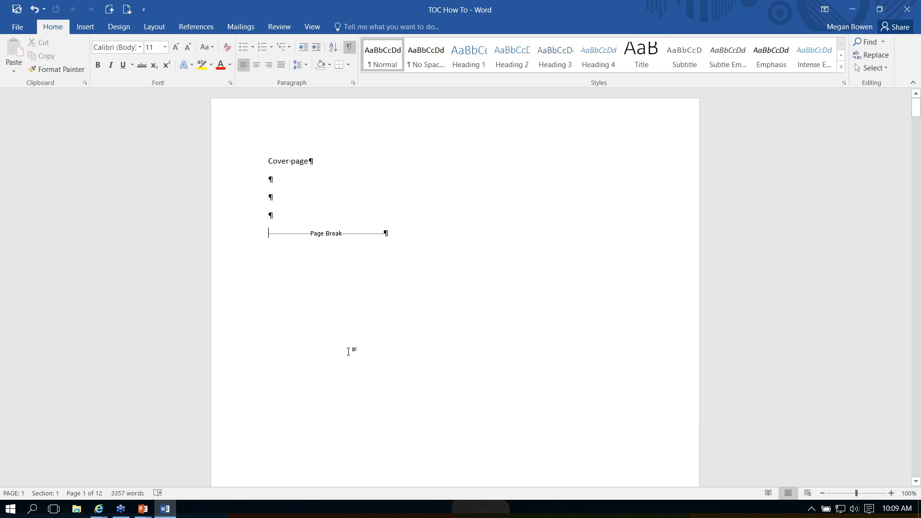
{"action": "key", "text": "Delete"}
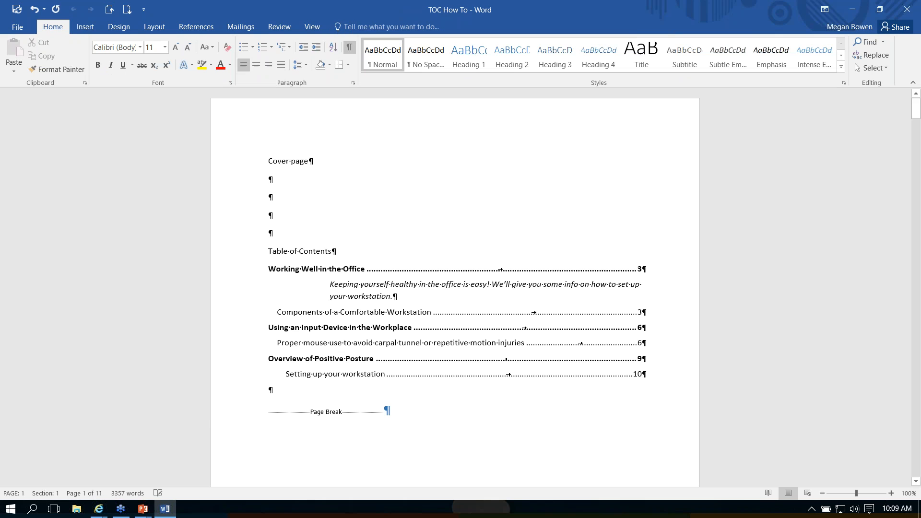
{"action": "key", "text": "Delete"}
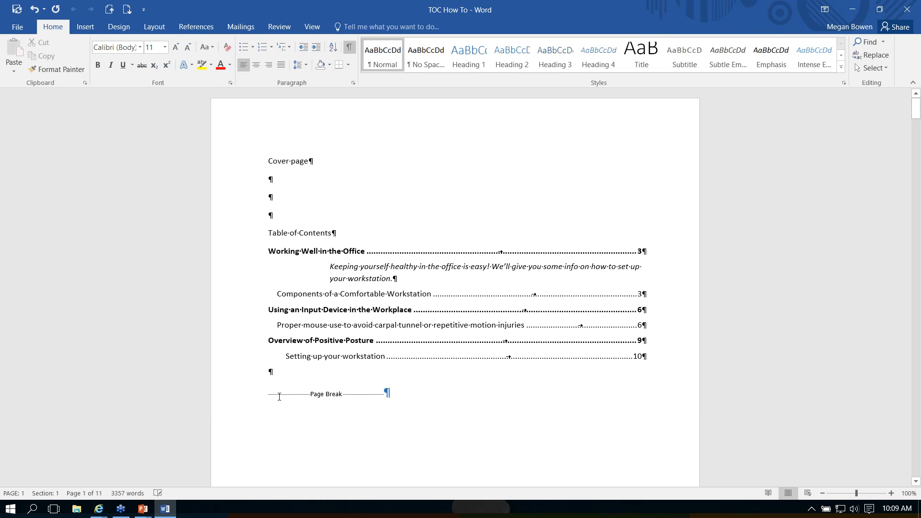
{"action": "key", "text": "Delete"}
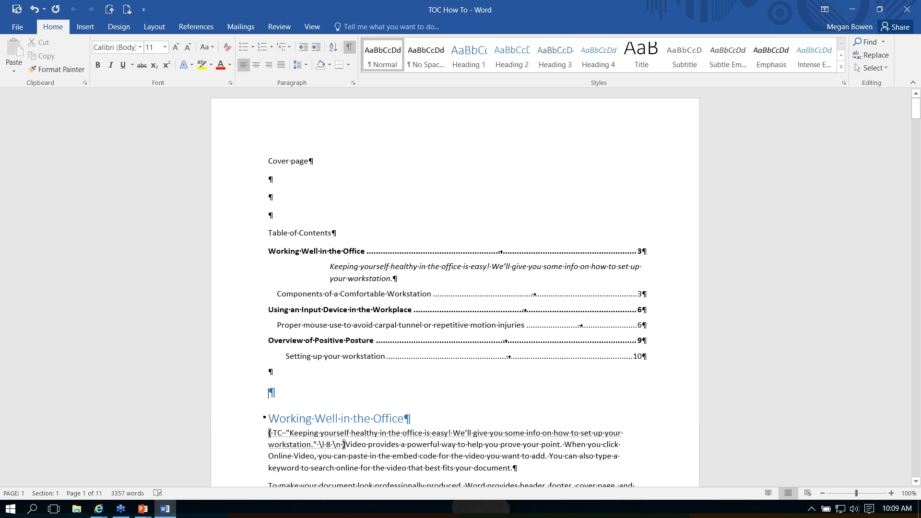
{"action": "key", "text": "Delete"}
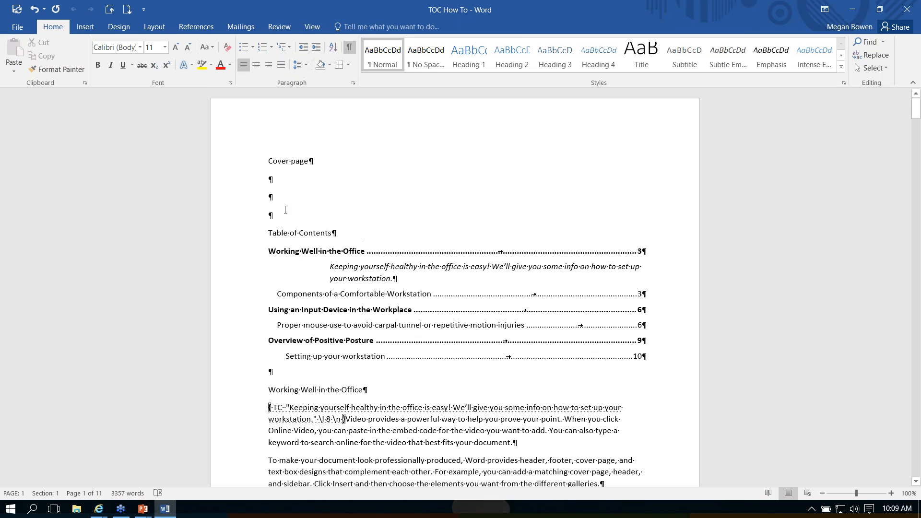
Step: Insert a Next Page section break before the "Table of Contents" title
{"action": "left_click", "coordinate": [85, 28]}
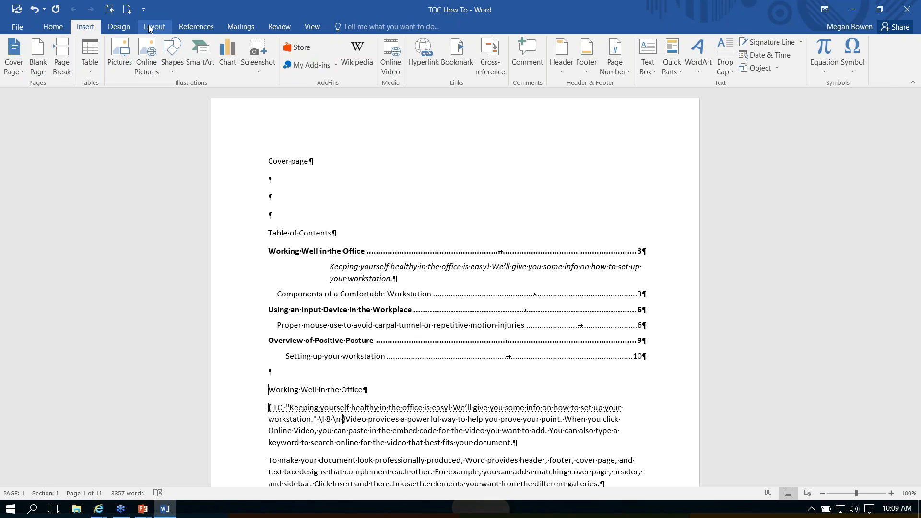
{"action": "left_click", "coordinate": [149, 27]}
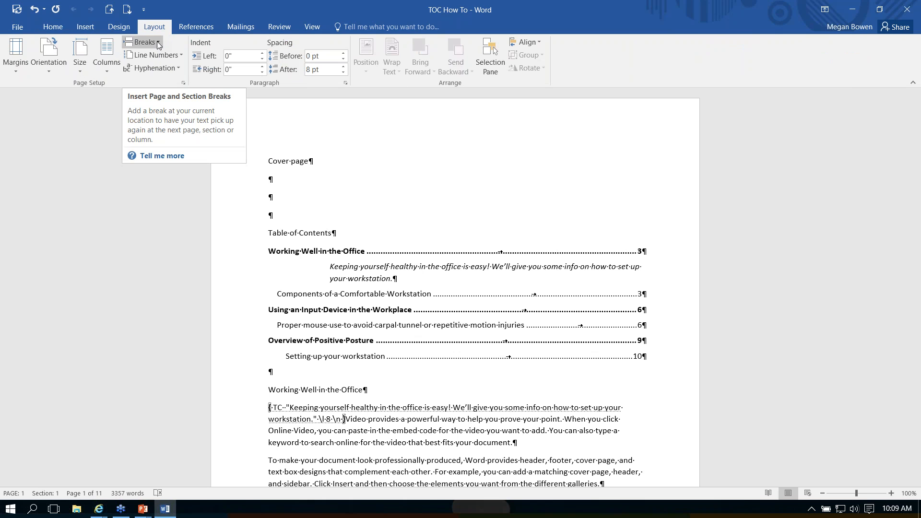
{"action": "left_click", "coordinate": [157, 42]}
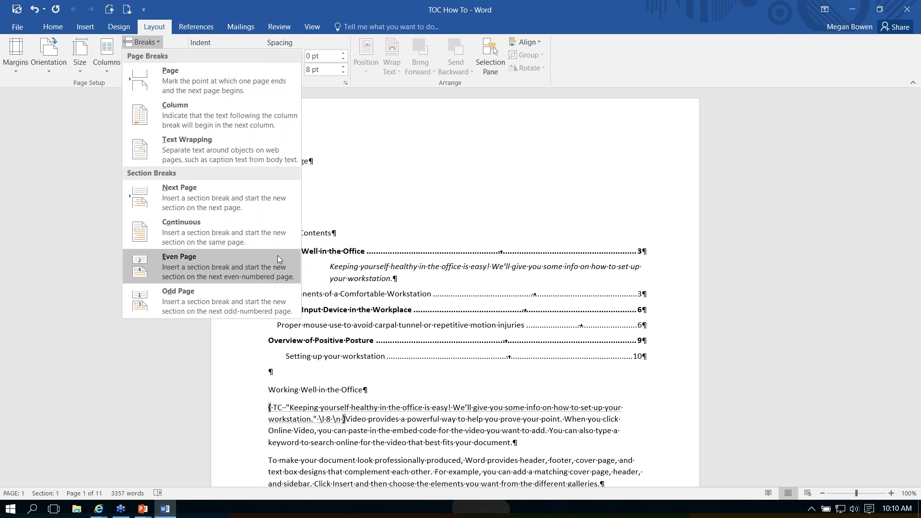
{"action": "left_click", "coordinate": [307, 170]}
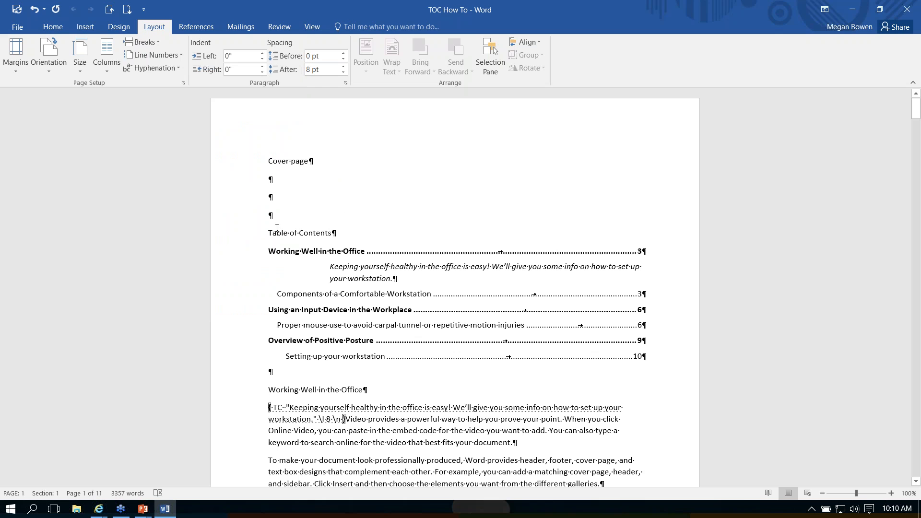
{"action": "left_click", "coordinate": [154, 42]}
{"action": "left_click", "coordinate": [191, 194]}
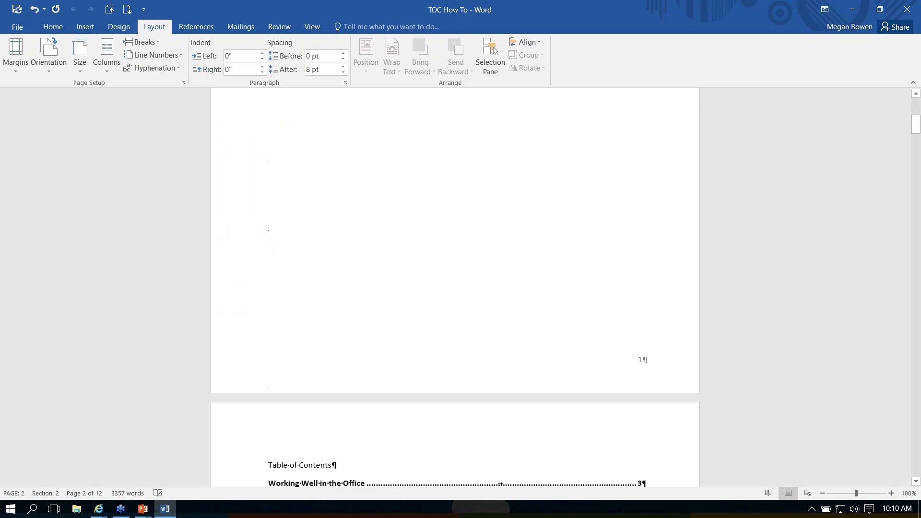
{"action": "scroll", "coordinate": [232, 223], "scroll_direction": "up", "scroll_amount": 4}
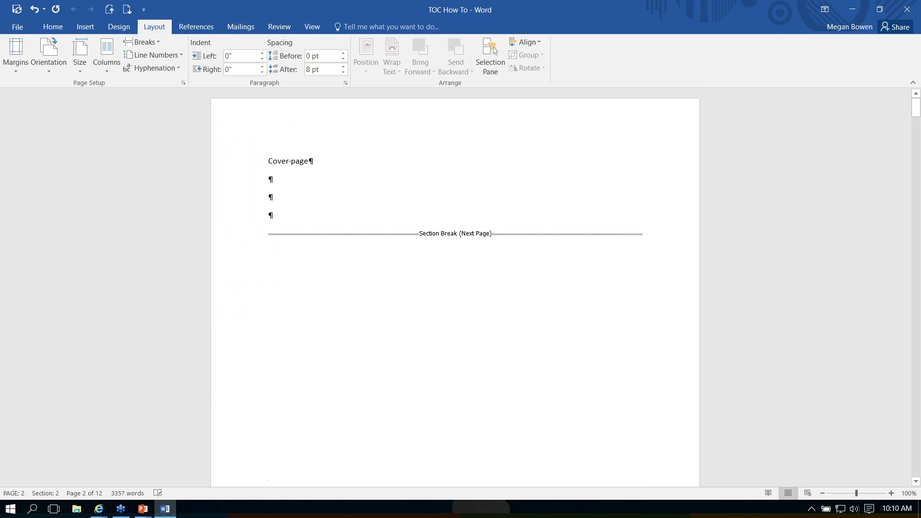
{"action": "left_click", "coordinate": [247, 240]}
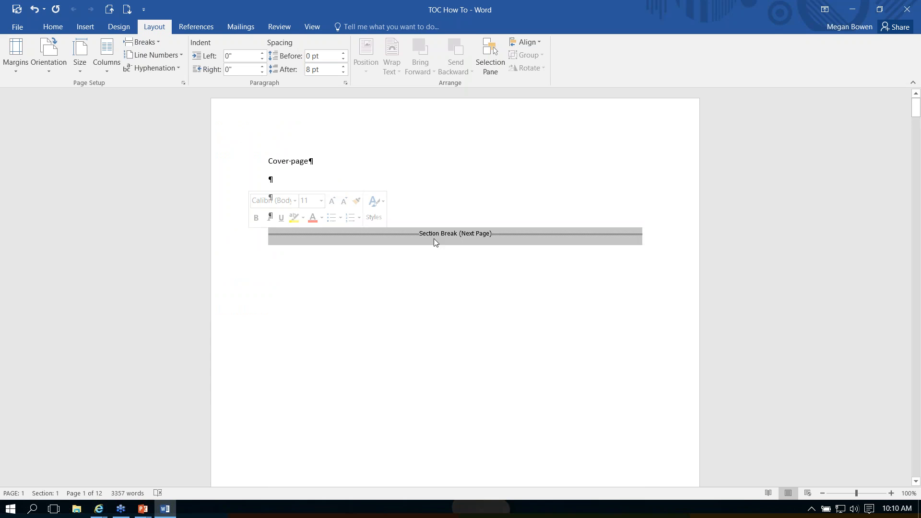
{"action": "left_click", "coordinate": [330, 221]}
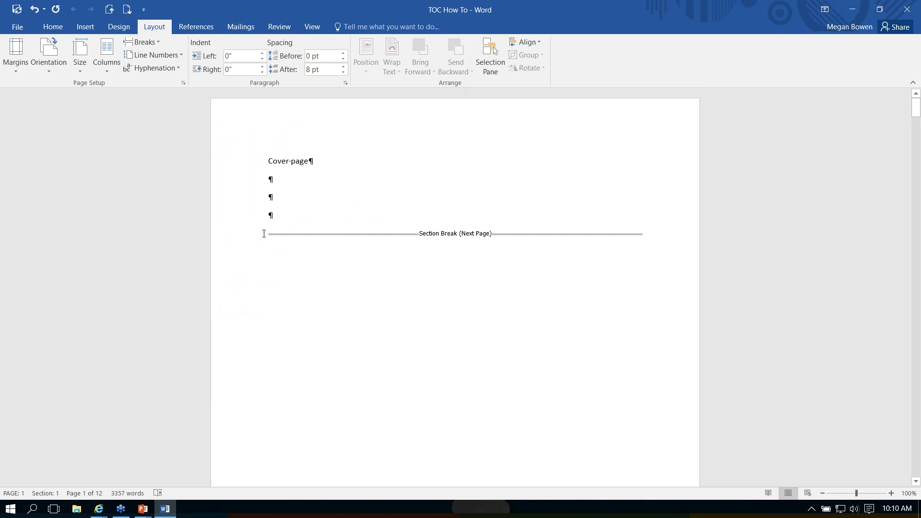
Step: Insert a Next Page section break before the "Working Well in the Office" line that follows the table of contents
{"action": "scroll", "coordinate": [264, 233], "scroll_direction": "down", "scroll_amount": 6}
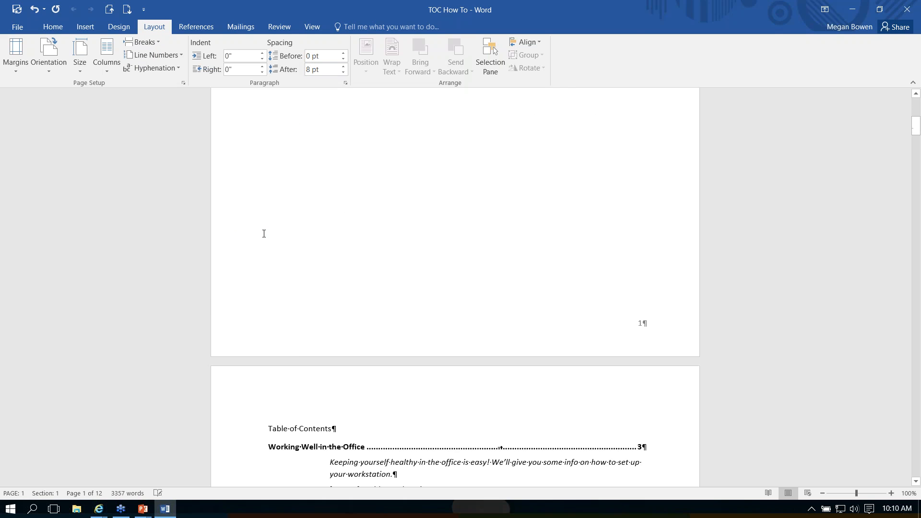
{"action": "scroll", "coordinate": [254, 312], "scroll_direction": "down", "scroll_amount": 4}
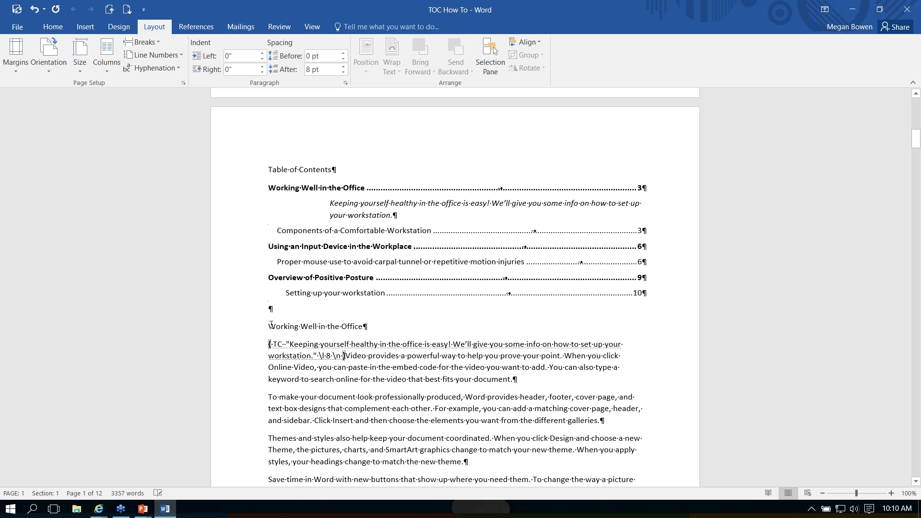
{"action": "left_click", "coordinate": [269, 320]}
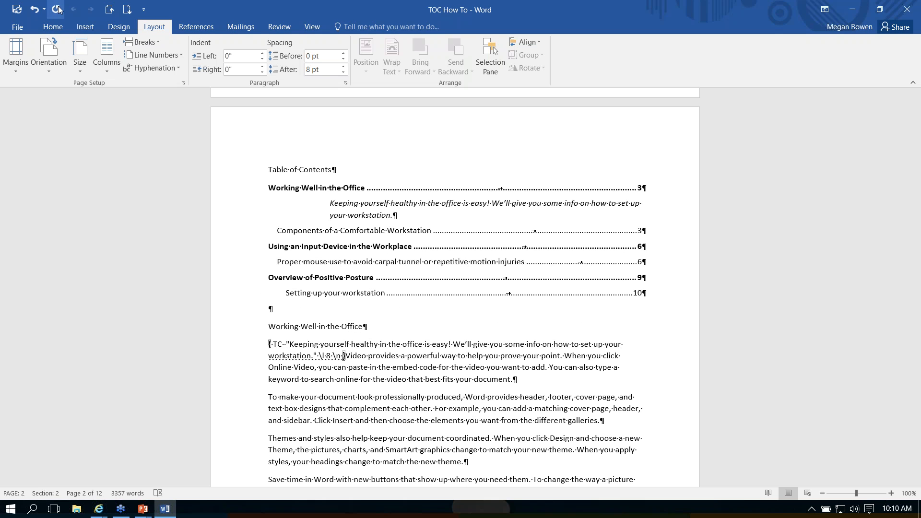
{"action": "left_click", "coordinate": [161, 43]}
{"action": "left_click", "coordinate": [205, 201]}
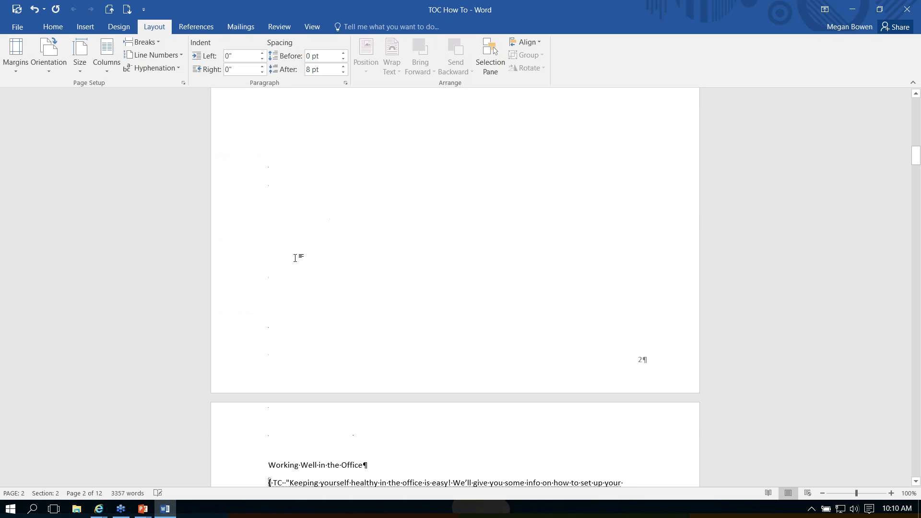
Step: Examine the section and page numbers of the cover page and the table of contents page, including their footers
{"action": "scroll", "coordinate": [642, 444], "scroll_direction": "up", "scroll_amount": 5}
{"action": "scroll", "coordinate": [305, 228], "scroll_direction": "up", "scroll_amount": 10}
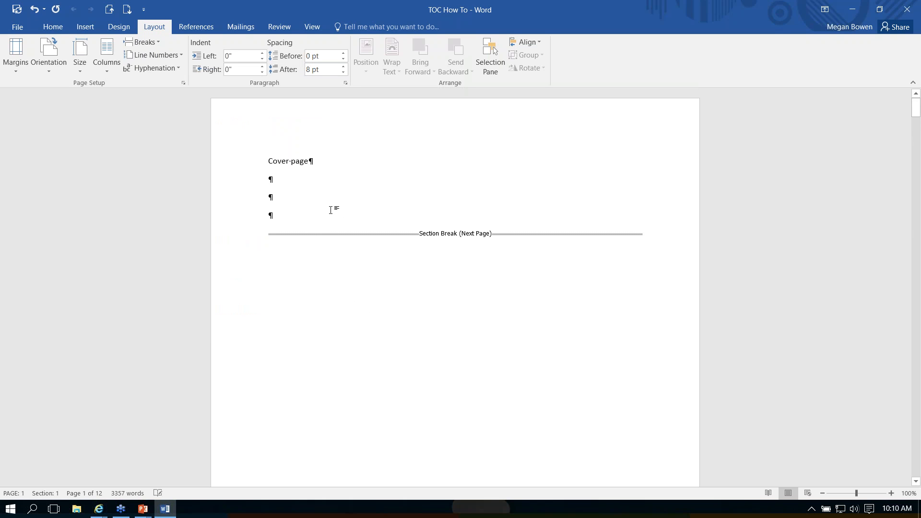
{"action": "left_click", "coordinate": [269, 162]}
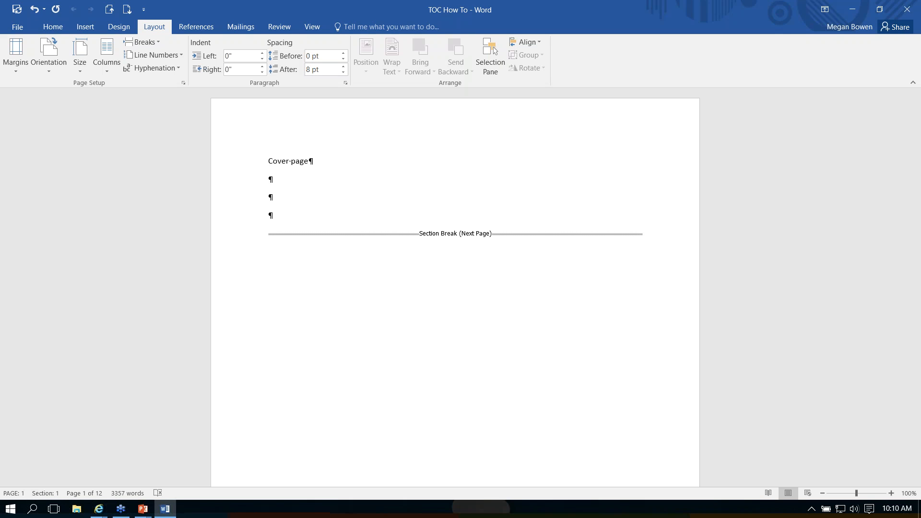
{"action": "left_click", "coordinate": [127, 15]}
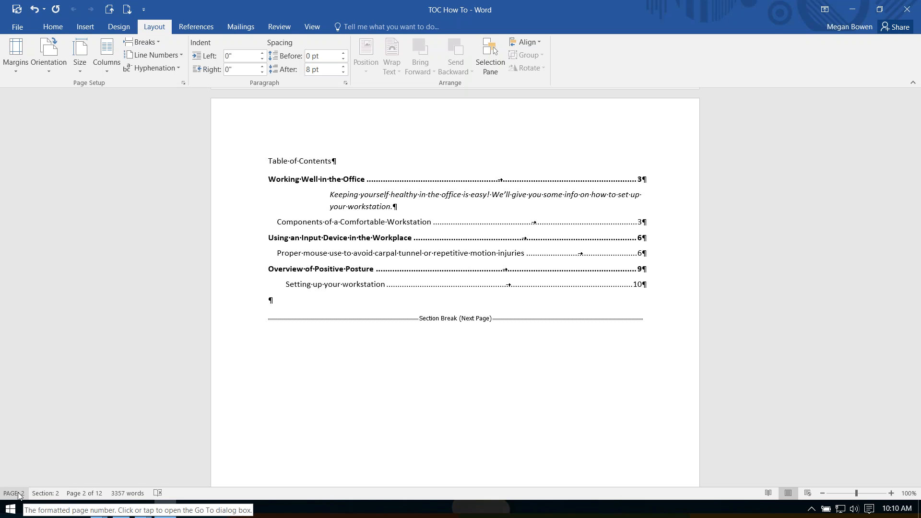
{"action": "left_click", "coordinate": [270, 159]}
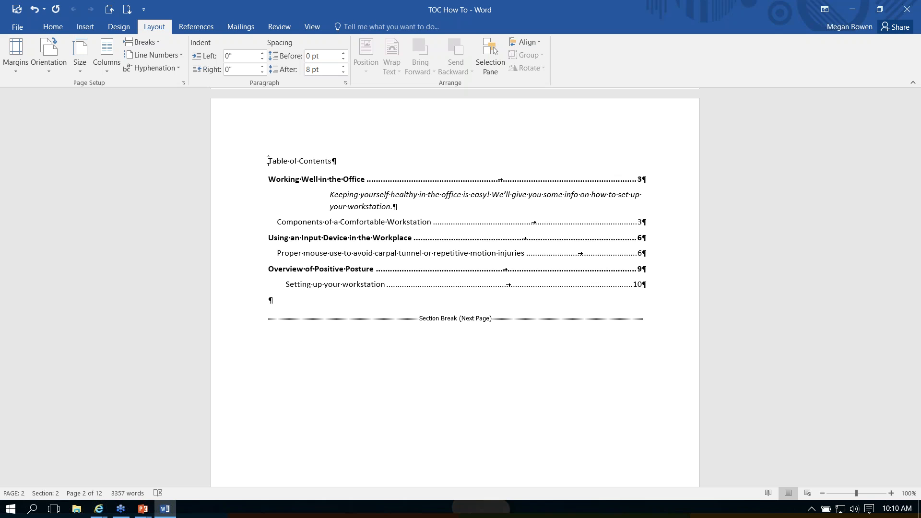
{"action": "scroll", "coordinate": [420, 221], "scroll_direction": "down", "scroll_amount": 5}
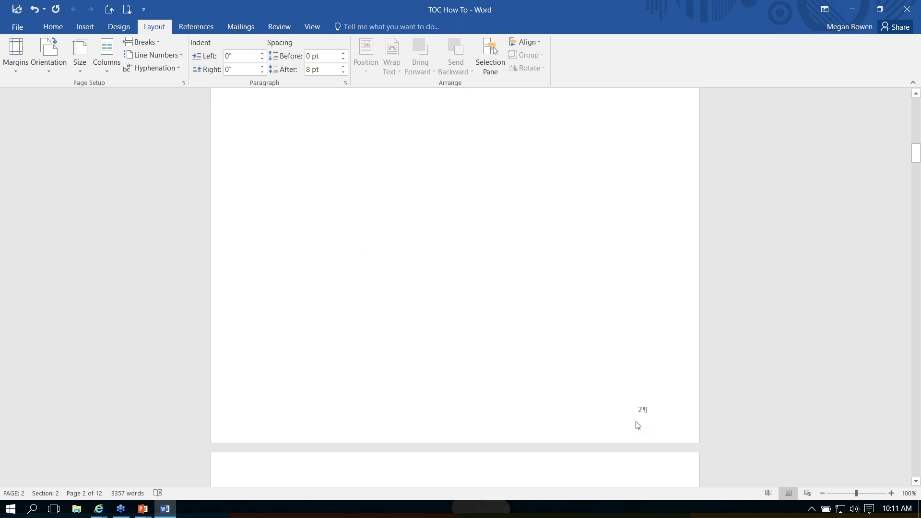
{"action": "key", "text": "ctrl+Home"}
{"action": "scroll", "coordinate": [456, 287], "scroll_direction": "down", "scroll_amount": 5}
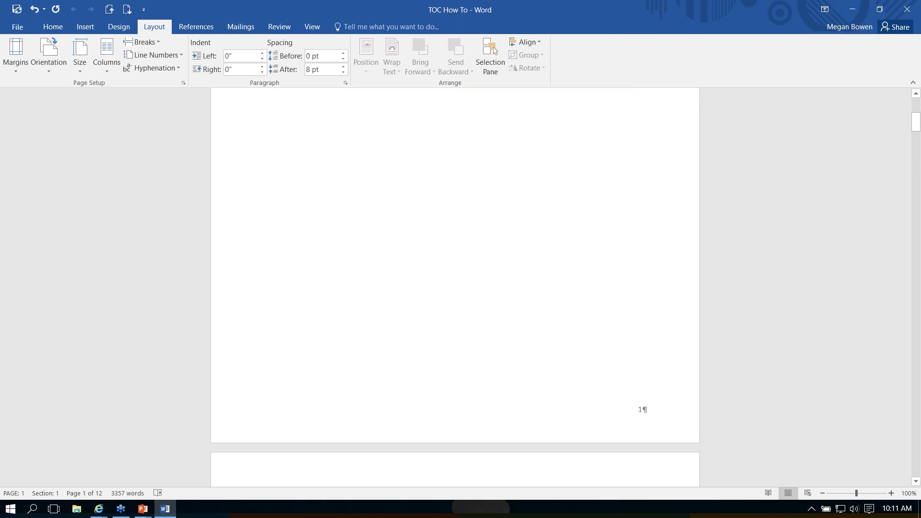
Step: Open the cover page footer for editing, go to the Section 3 footer and turn off its Link to Previous
{"action": "left_click", "coordinate": [84, 27]}
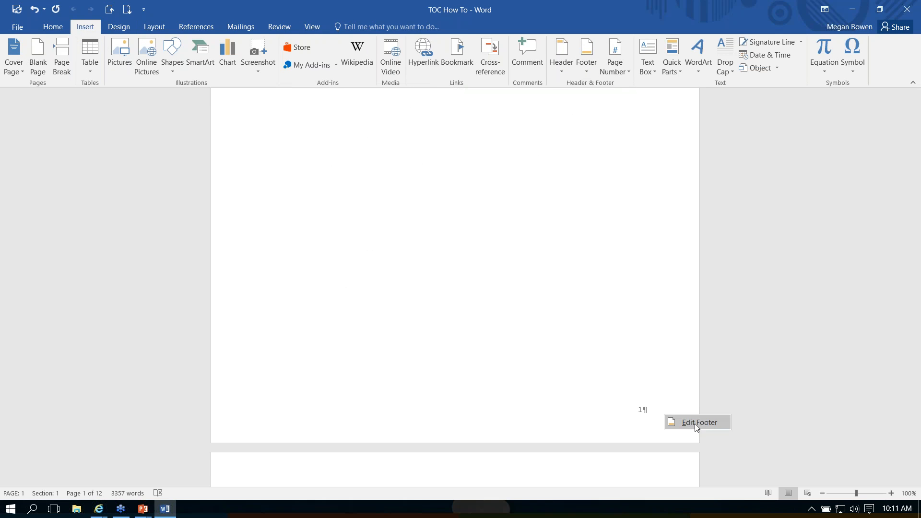
{"action": "double_click", "coordinate": [693, 428]}
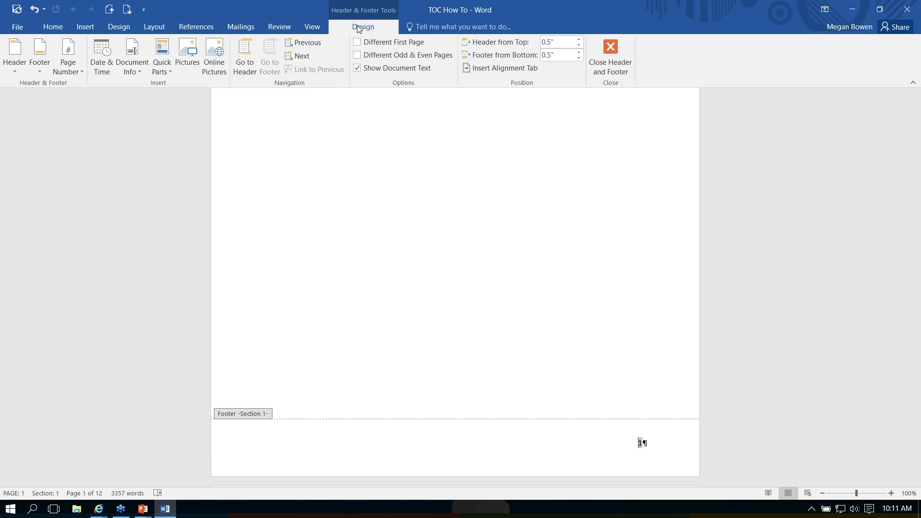
{"action": "left_click", "coordinate": [301, 57]}
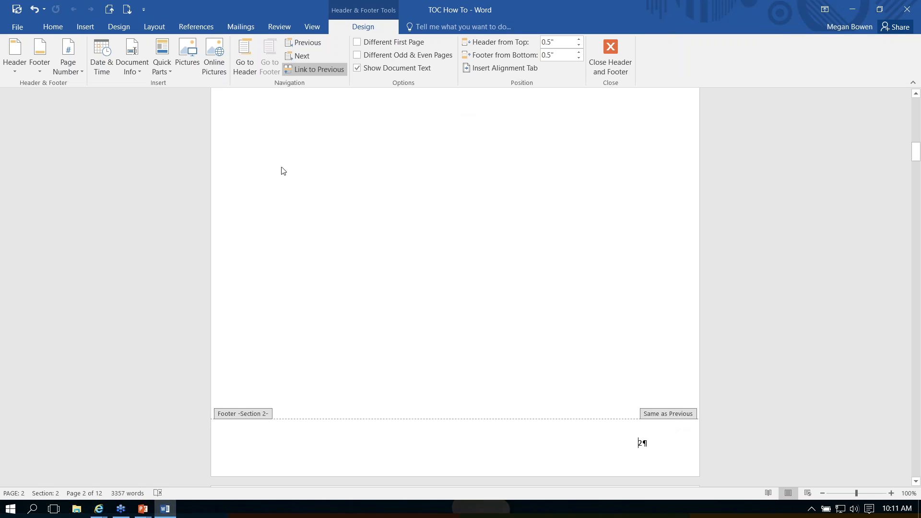
{"action": "left_click", "coordinate": [299, 56]}
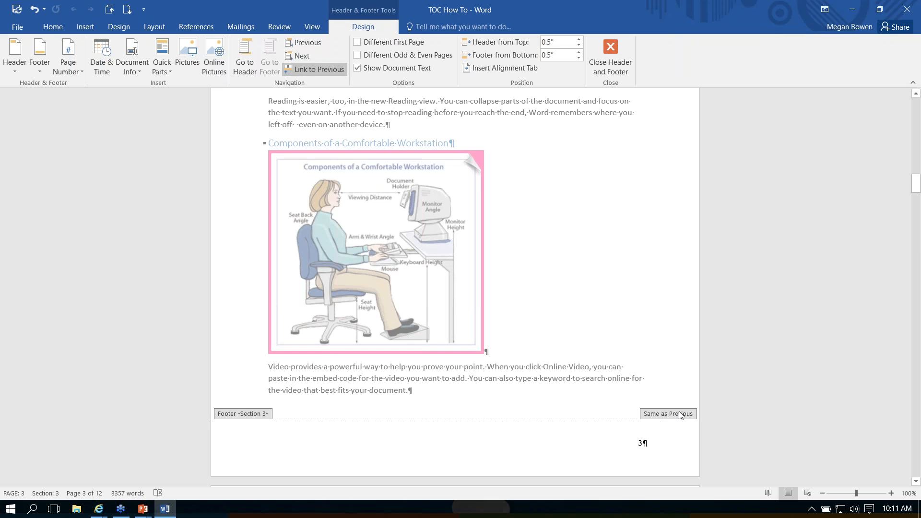
{"action": "left_click", "coordinate": [318, 71]}
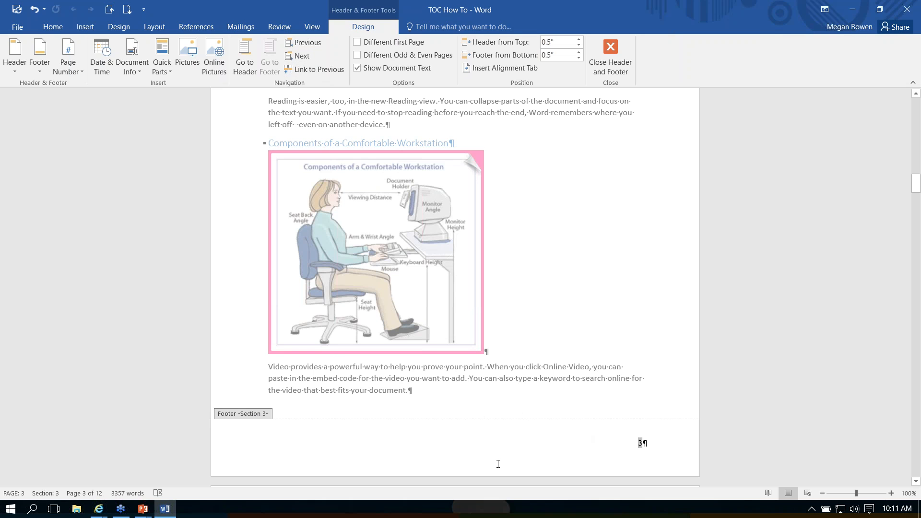
Step: Turn off Link to Previous for the Section 2 footer, leaving the Section 1 footer active for editing
{"action": "left_click", "coordinate": [312, 44]}
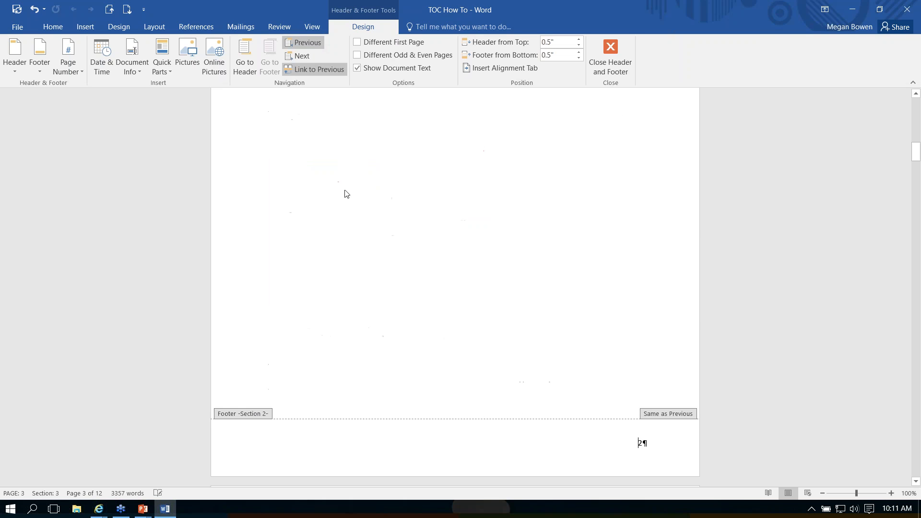
{"action": "left_click", "coordinate": [314, 69]}
{"action": "left_click", "coordinate": [309, 42]}
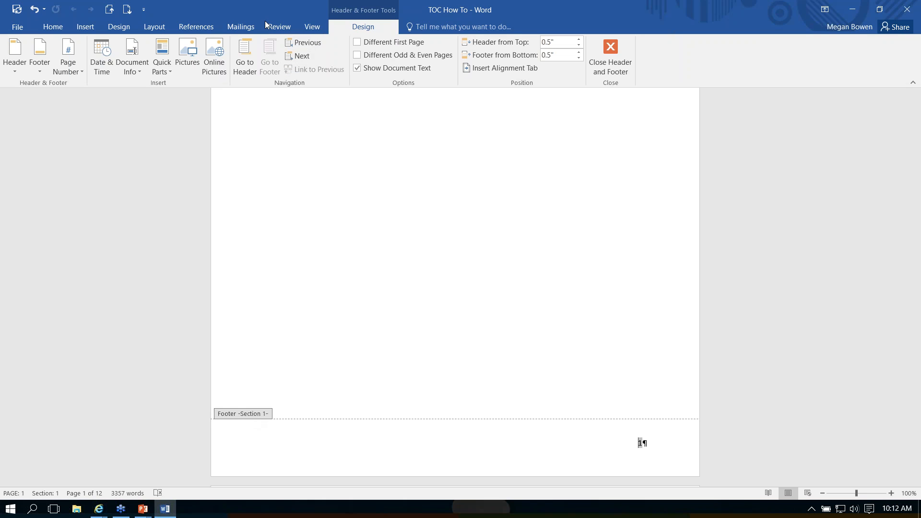
{"action": "left_click", "coordinate": [296, 57]}
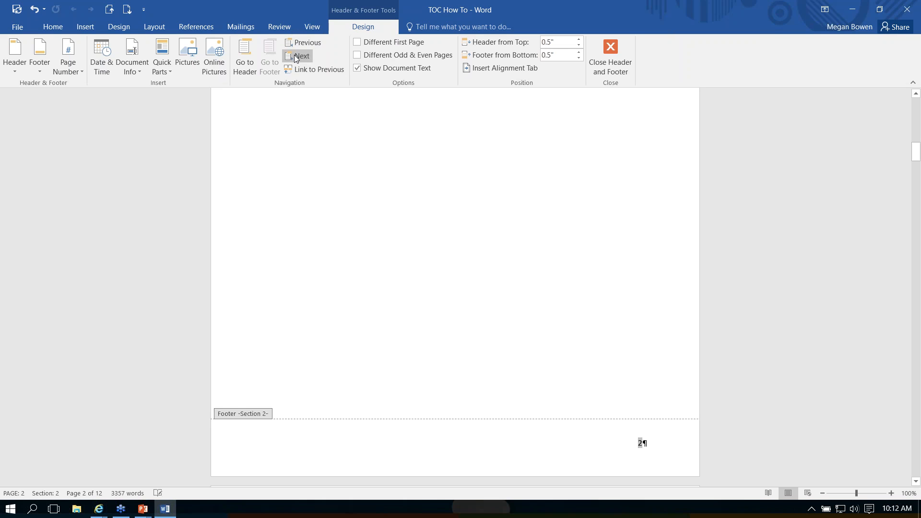
{"action": "left_click", "coordinate": [296, 56]}
{"action": "left_click", "coordinate": [303, 44]}
{"action": "left_click", "coordinate": [303, 44]}
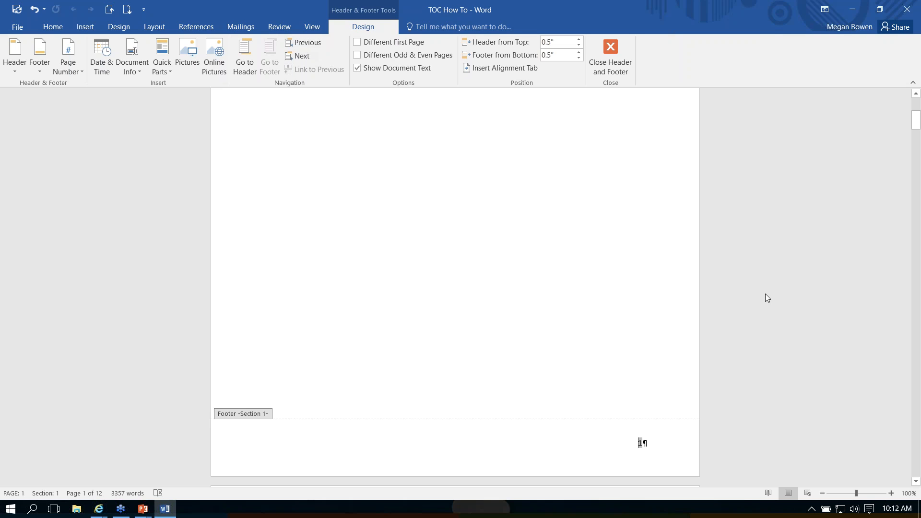
Step: Format the page number in the Section 1 footer so that its numbering starts at 0
{"action": "double_click", "coordinate": [654, 441]}
{"action": "left_click", "coordinate": [79, 74]}
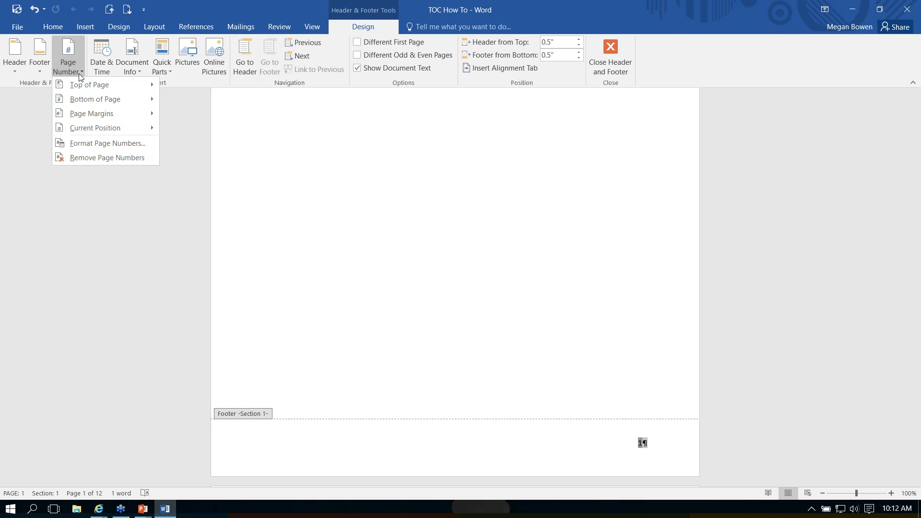
{"action": "left_click", "coordinate": [94, 142]}
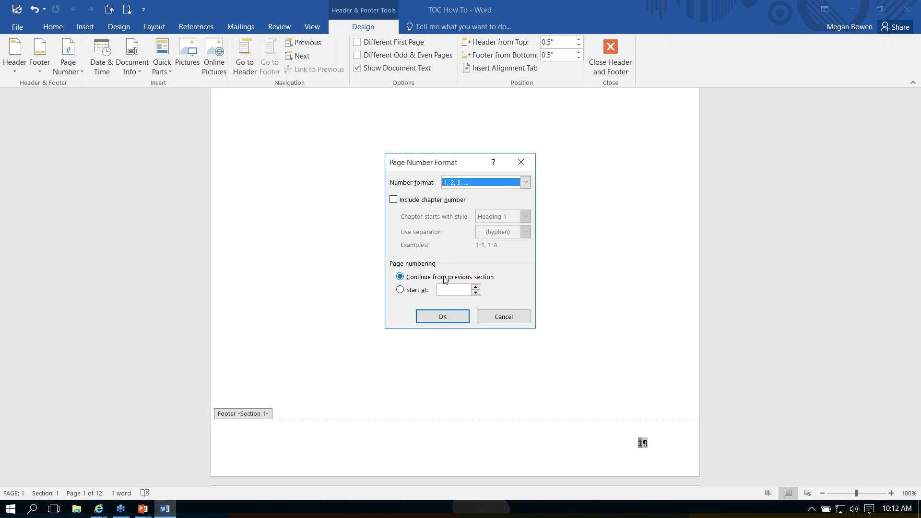
{"action": "left_click", "coordinate": [400, 291]}
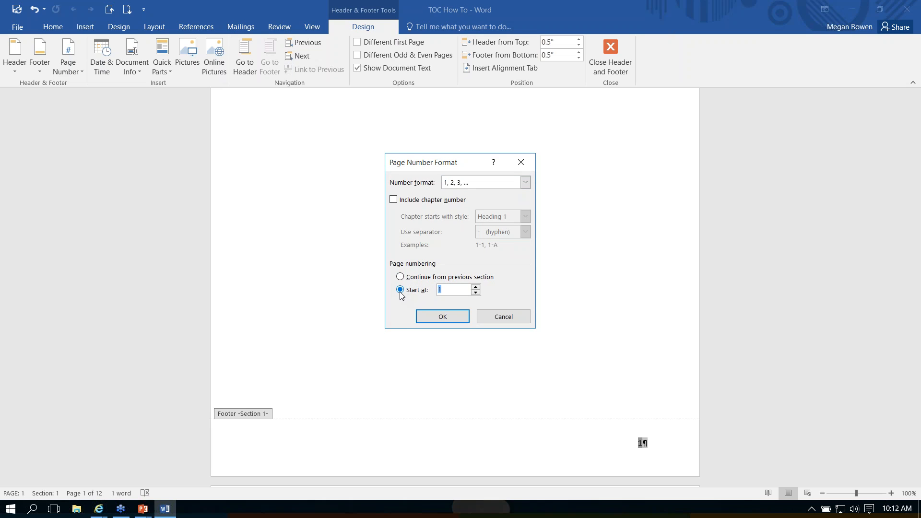
{"action": "left_click", "coordinate": [476, 292]}
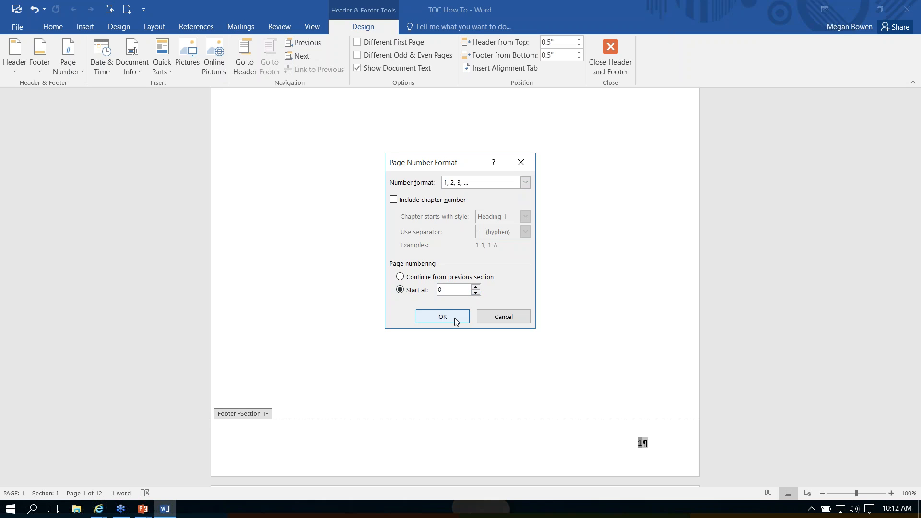
{"action": "left_click", "coordinate": [442, 317]}
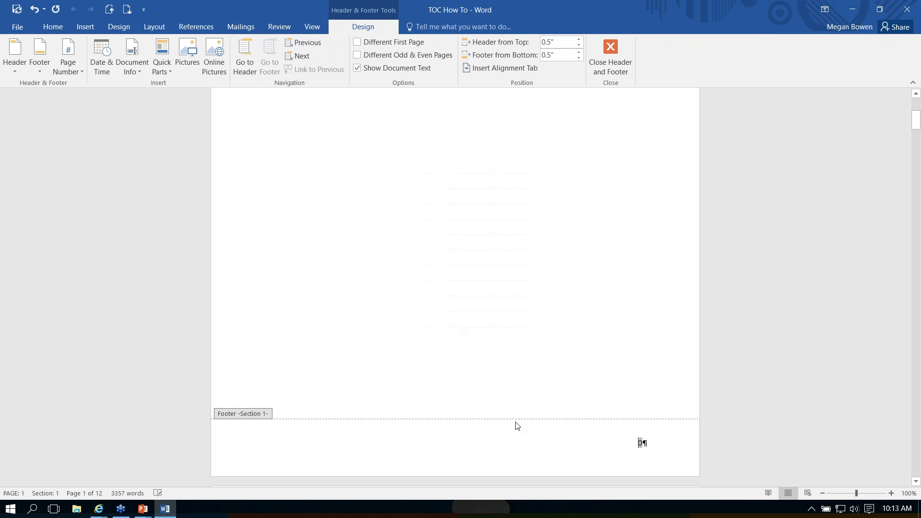
Step: Delete the page number from the cover page's Section 1 footer
{"action": "left_click", "coordinate": [655, 446]}
{"action": "key", "text": "BackSpace"}
{"action": "key", "text": "BackSpace"}
Step: Set the Section 2 footer's page numbers to the i, ii, iii format, starting at i
{"action": "left_click", "coordinate": [298, 56]}
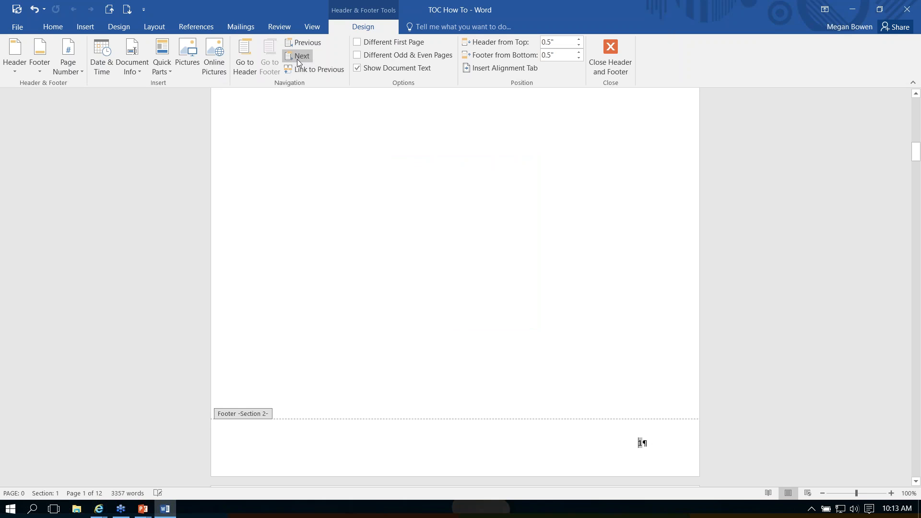
{"action": "double_click", "coordinate": [643, 442]}
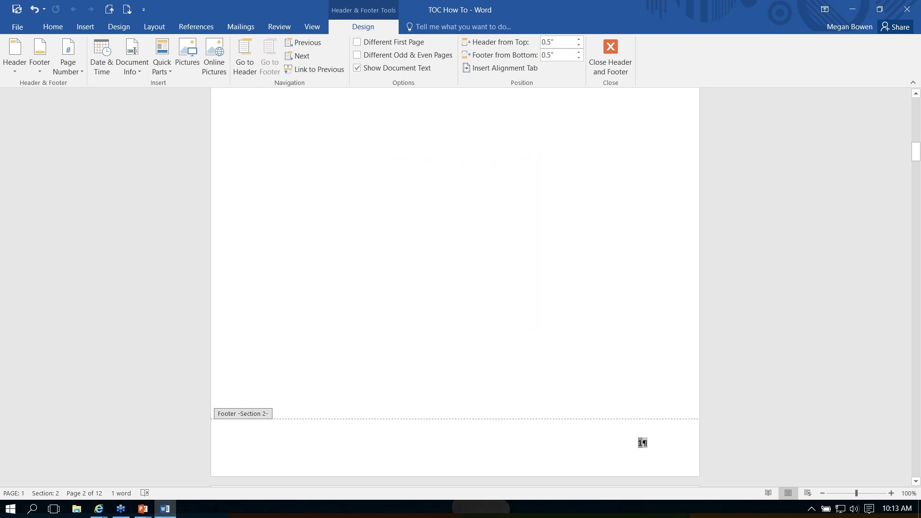
{"action": "left_click", "coordinate": [82, 73]}
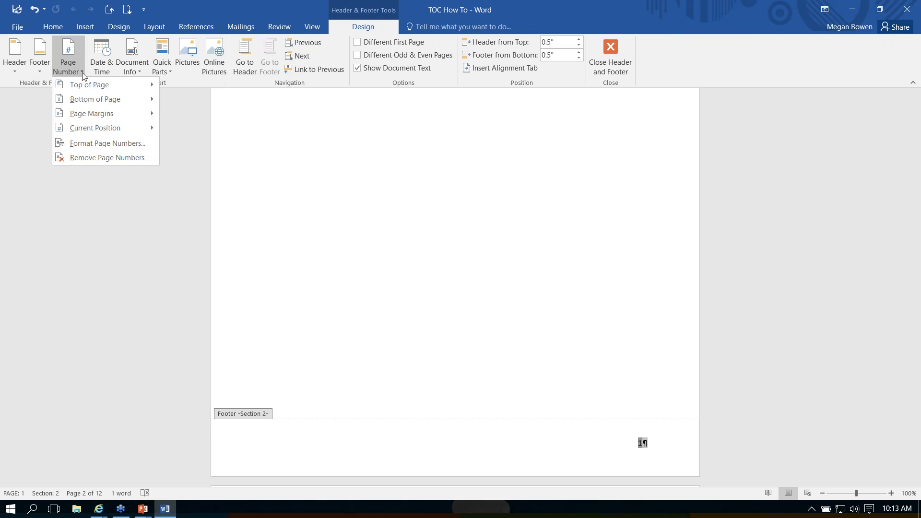
{"action": "left_click", "coordinate": [95, 144]}
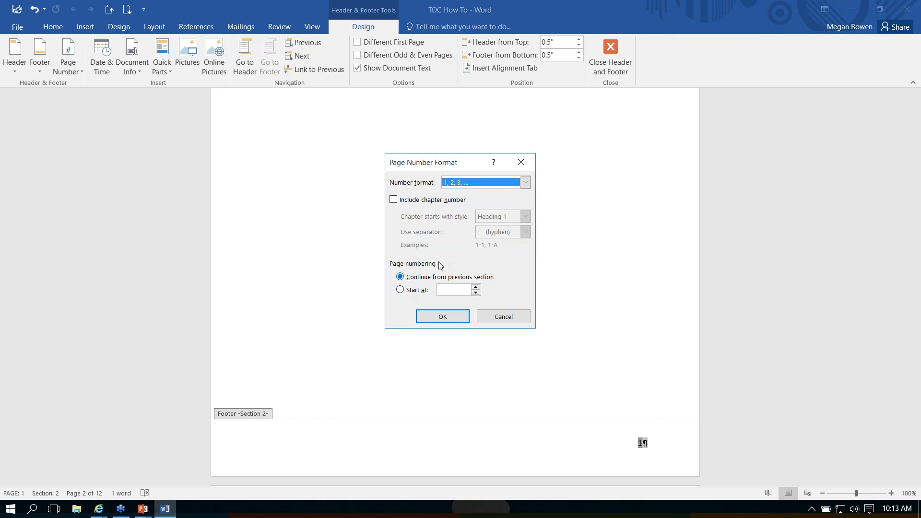
{"action": "left_click", "coordinate": [525, 182]}
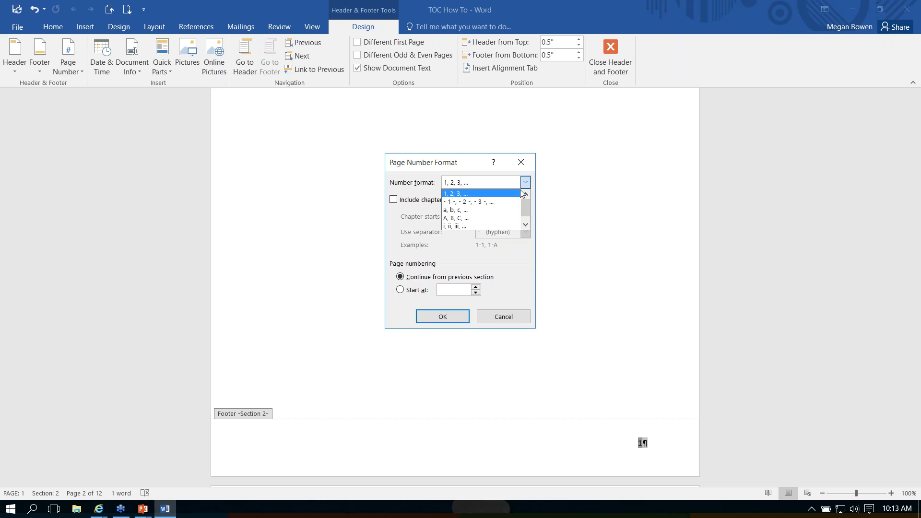
{"action": "left_click", "coordinate": [456, 226]}
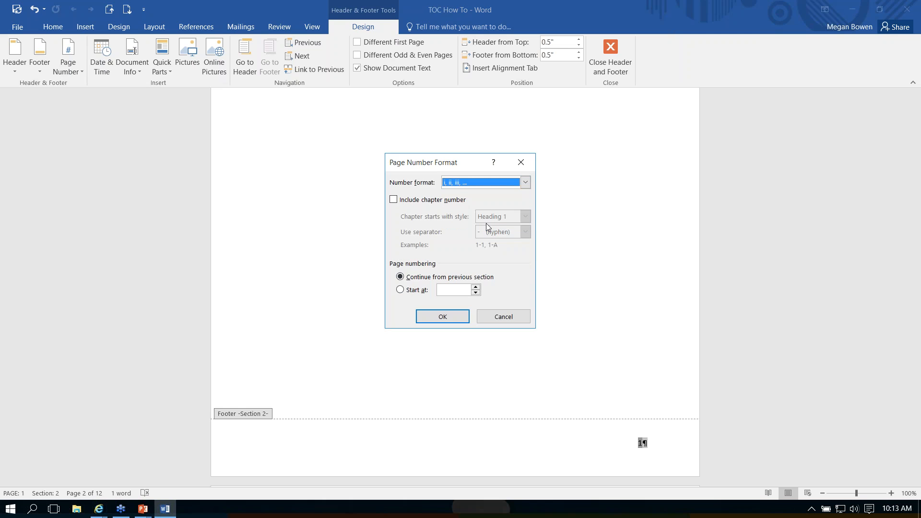
{"action": "left_click", "coordinate": [404, 290]}
{"action": "left_click", "coordinate": [442, 317]}
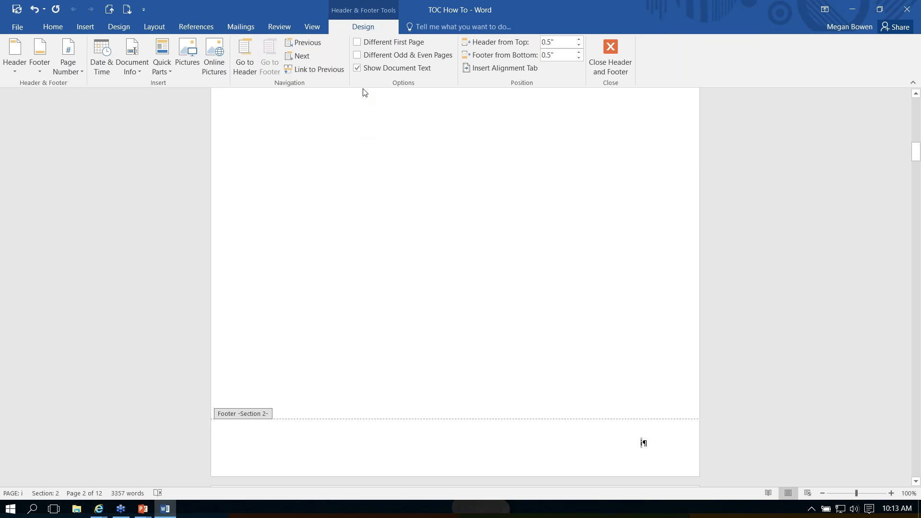
Step: Format the Section 3 footer's page numbers in the 1, 2, 3 format so that they start at 1
{"action": "left_click", "coordinate": [299, 56]}
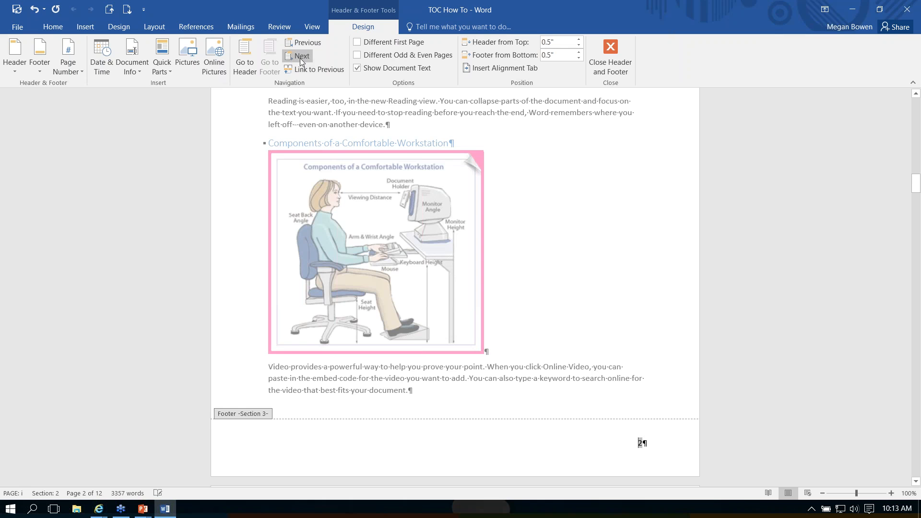
{"action": "left_click", "coordinate": [665, 439]}
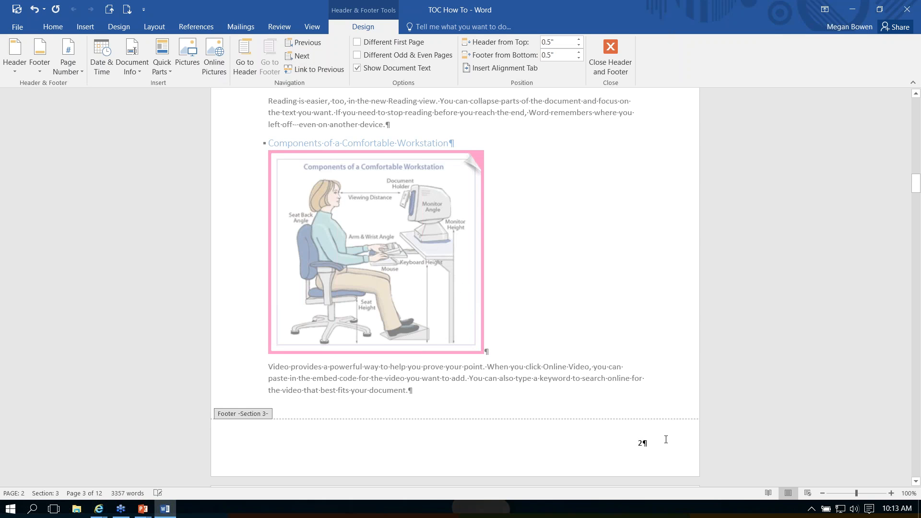
{"action": "double_click", "coordinate": [642, 442]}
{"action": "left_click", "coordinate": [82, 70]}
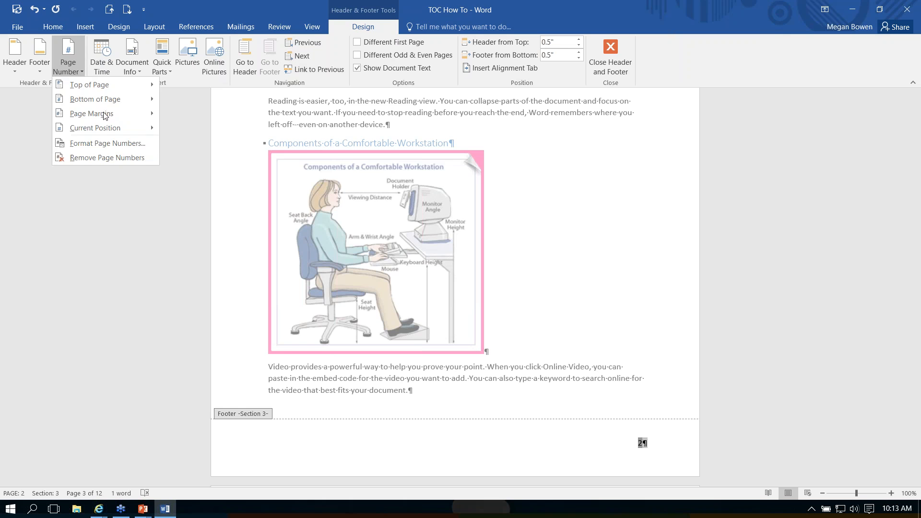
{"action": "left_click", "coordinate": [101, 144]}
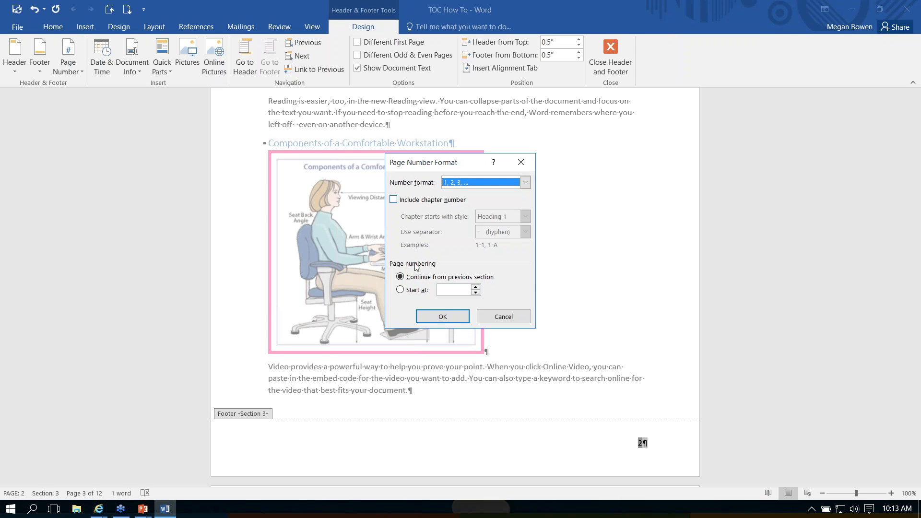
{"action": "left_click", "coordinate": [401, 289]}
{"action": "left_click", "coordinate": [442, 316]}
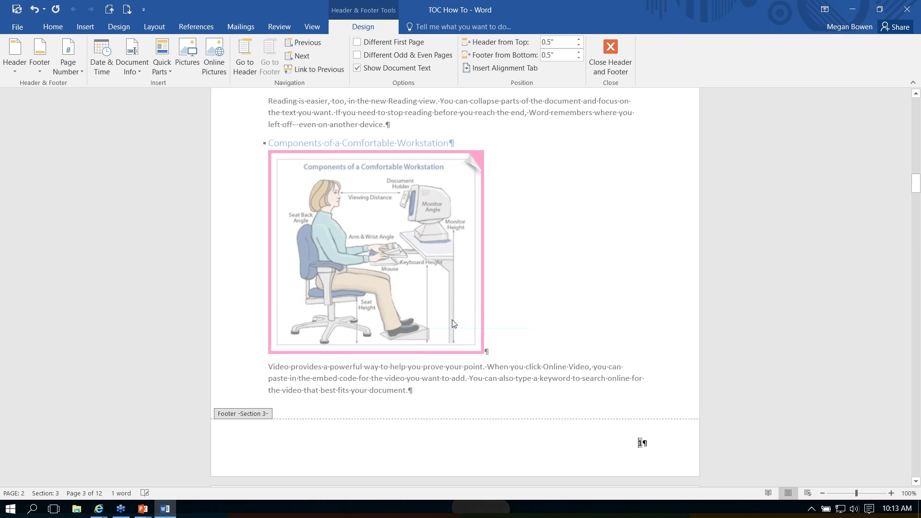
Step: Close footer editing and hide the formatting marks in the document
{"action": "left_click", "coordinate": [610, 54]}
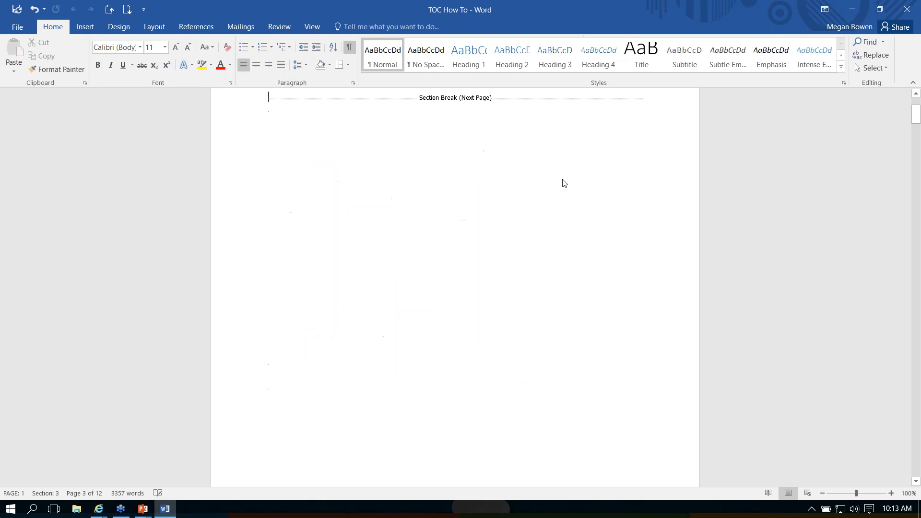
{"action": "left_click", "coordinate": [350, 48]}
Step: Review the page numbering of the cover, table of contents and first body page side by side, then return to 100% zoom
{"action": "left_click", "coordinate": [311, 27]}
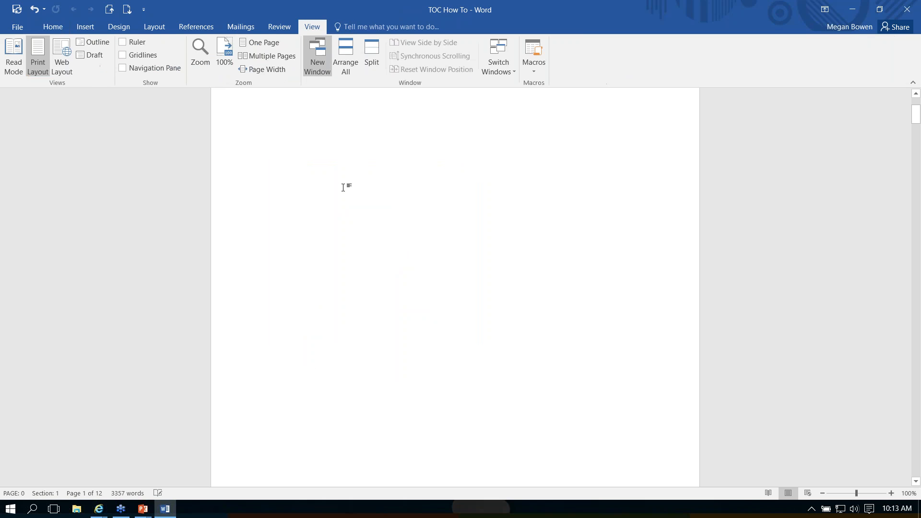
{"action": "key", "text": "ctrl+Home"}
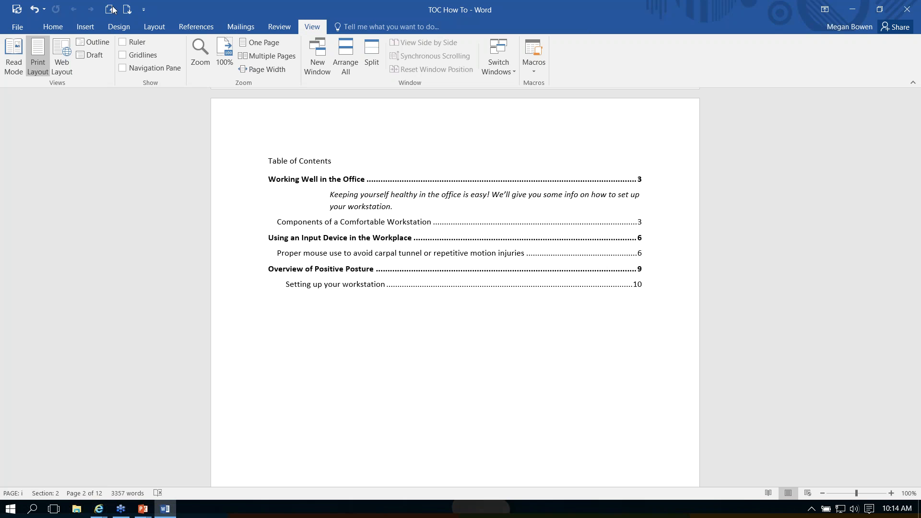
{"action": "left_click", "coordinate": [126, 9]}
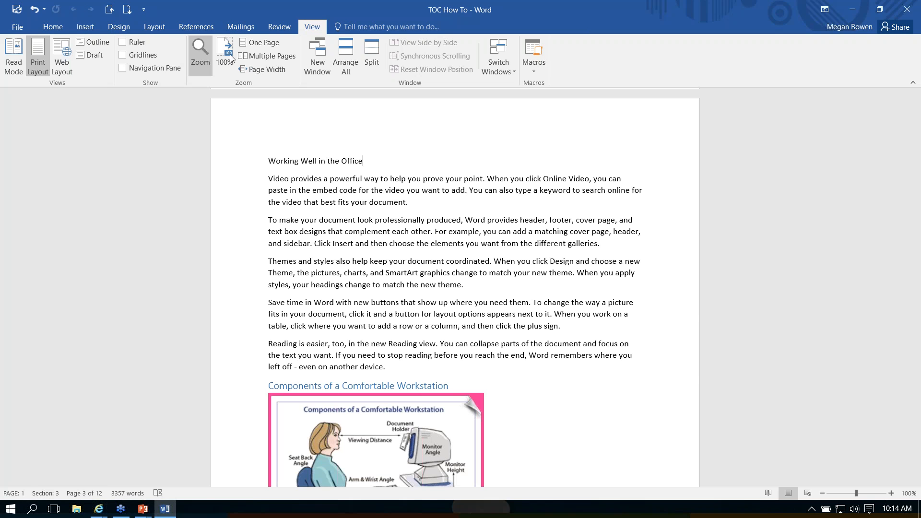
{"action": "left_click", "coordinate": [250, 56]}
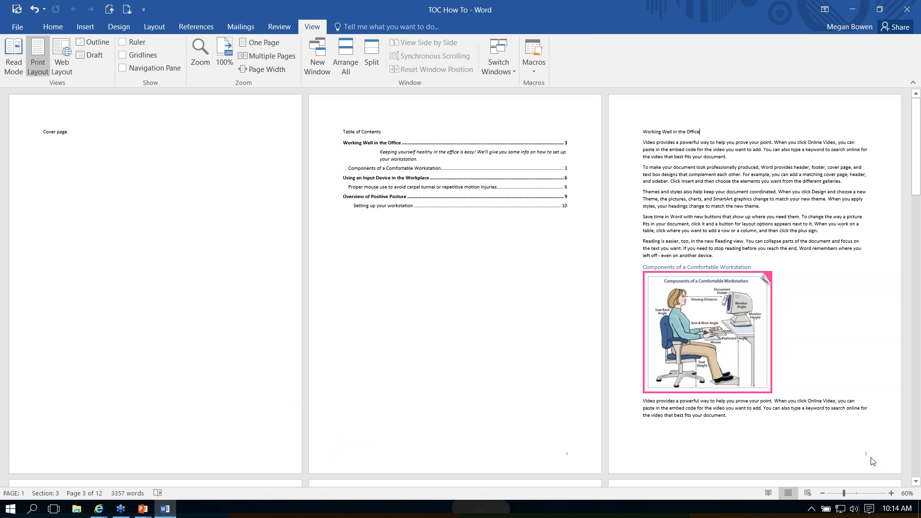
{"action": "left_click", "coordinate": [221, 51]}
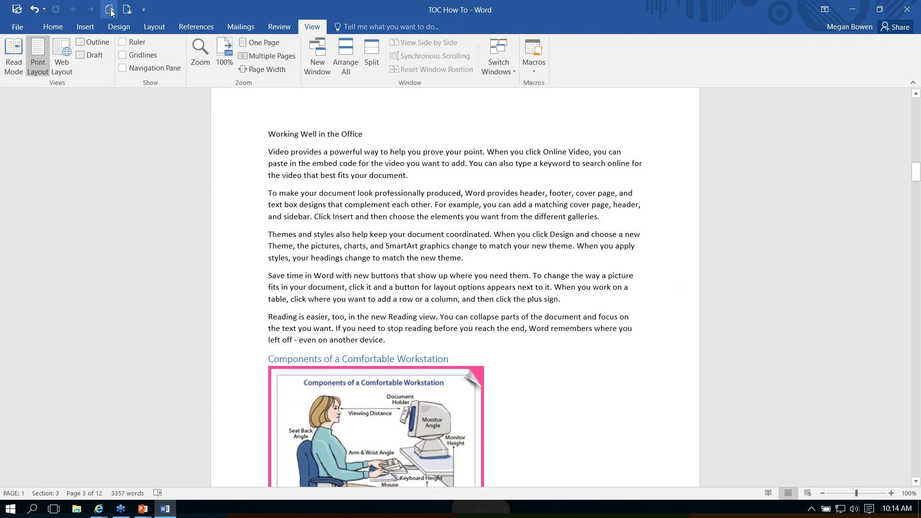
Step: Update the entire table of contents, including its entries and page numbers
{"action": "left_click", "coordinate": [110, 9]}
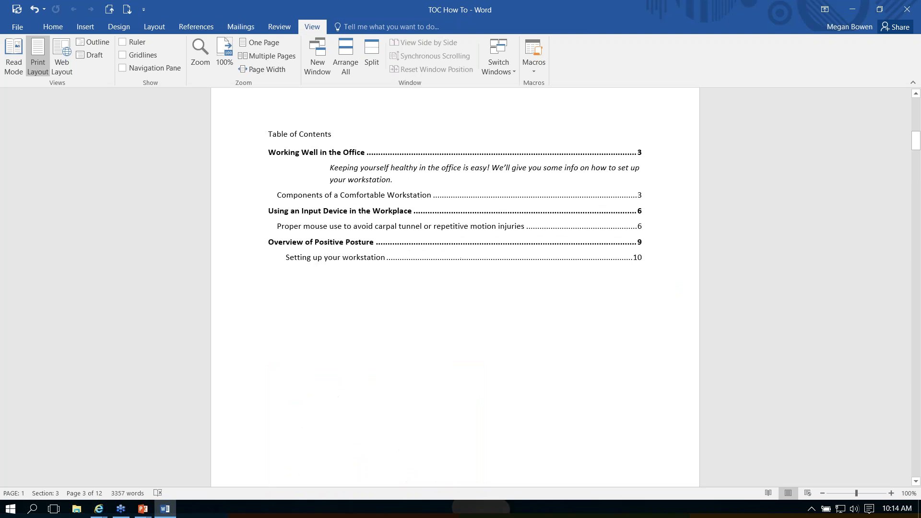
{"action": "right_click", "coordinate": [405, 155]}
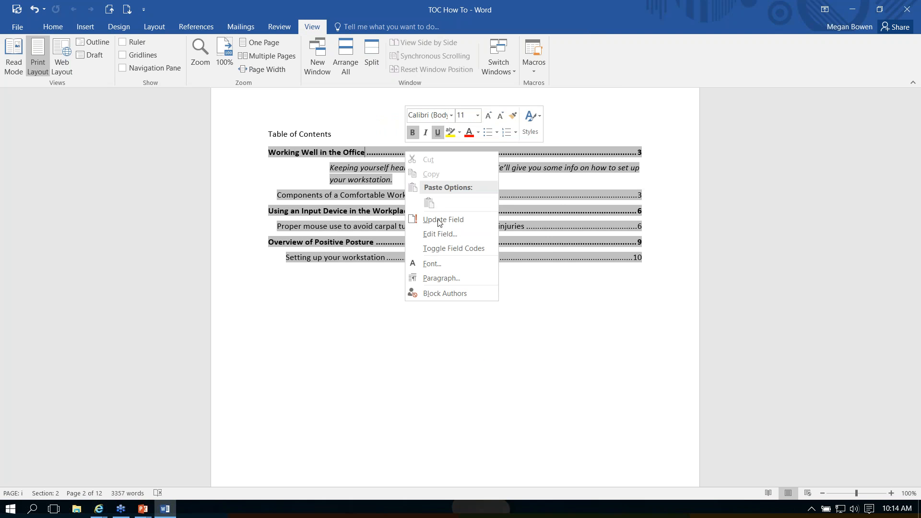
{"action": "left_click", "coordinate": [441, 224]}
{"action": "left_click", "coordinate": [431, 254]}
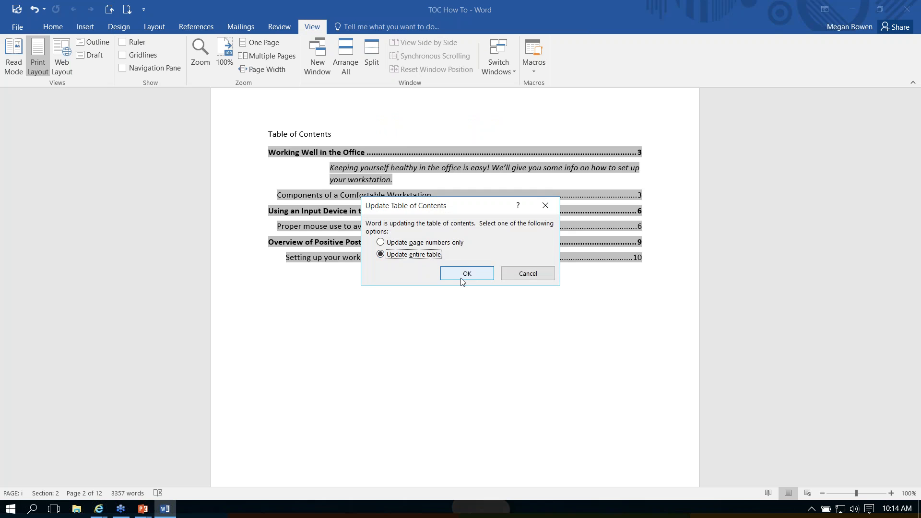
{"action": "left_click", "coordinate": [466, 280]}
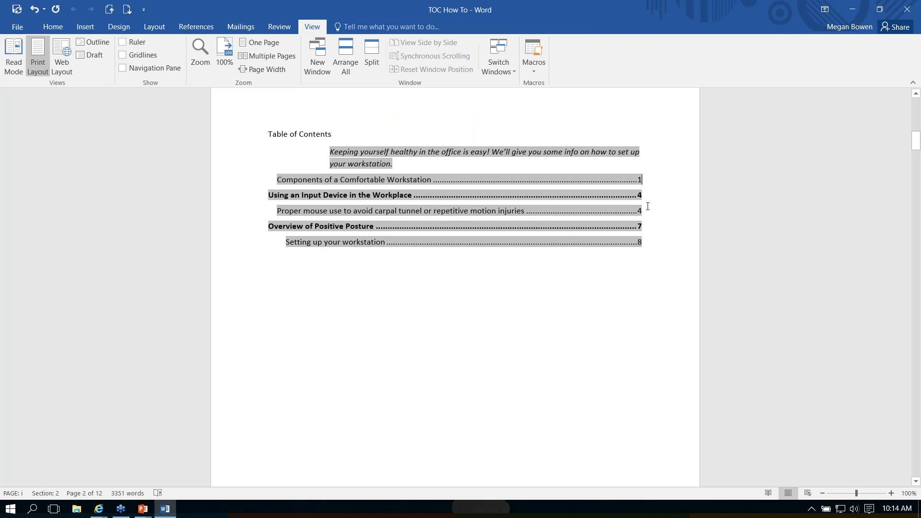
Step: Apply the Heading 1 style to the "Table of Contents" title
{"action": "left_click", "coordinate": [339, 133]}
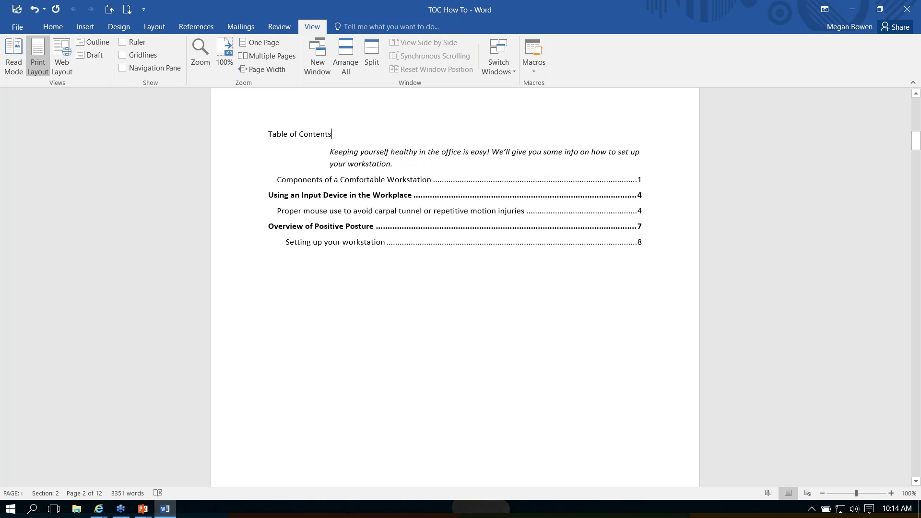
{"action": "left_click", "coordinate": [59, 28]}
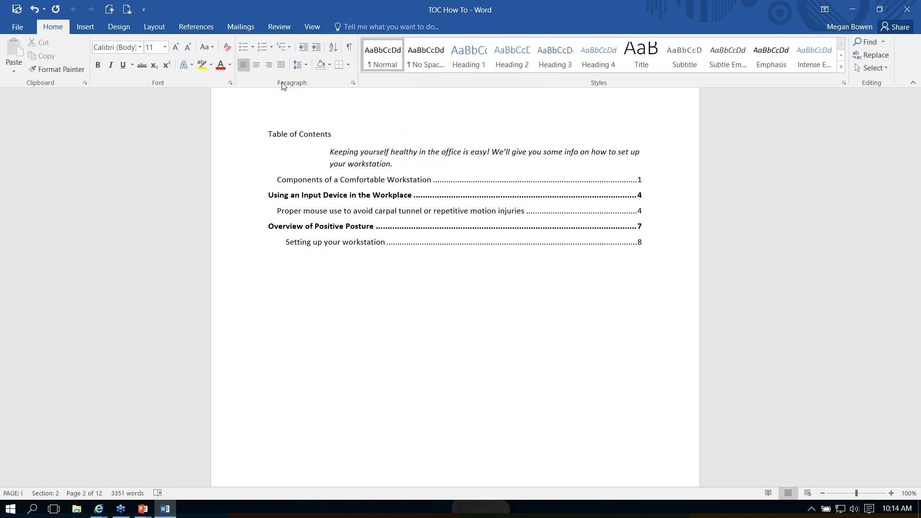
{"action": "left_click", "coordinate": [459, 61]}
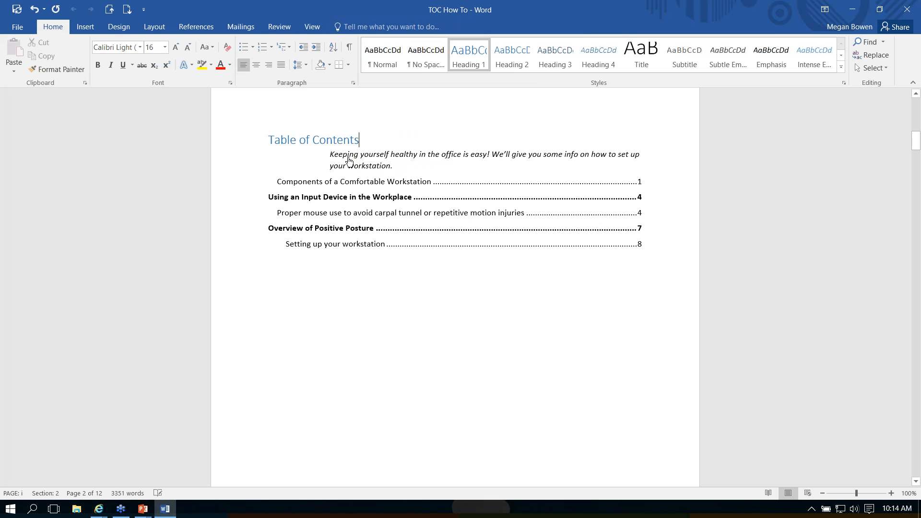
Step: Apply the Heading 1 style to the "Working Well in the Office" title on the first body page
{"action": "left_click", "coordinate": [128, 10]}
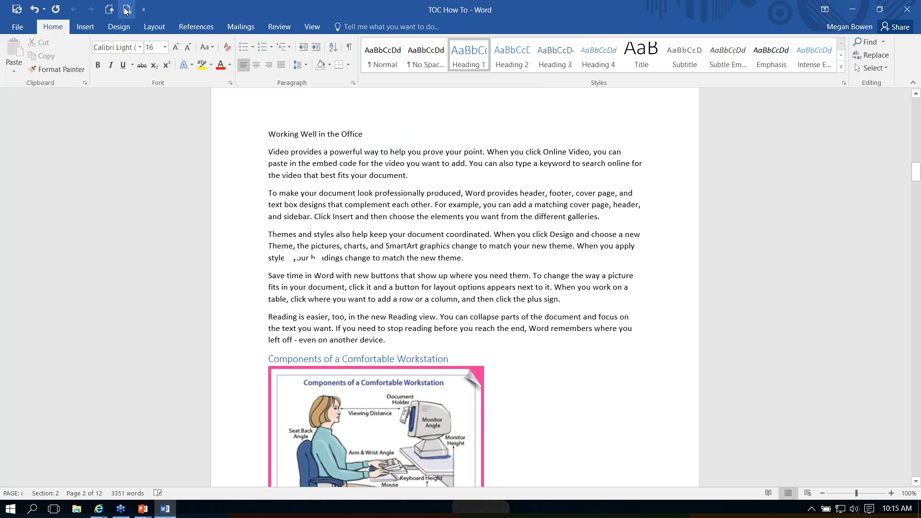
{"action": "left_click", "coordinate": [379, 134]}
{"action": "left_click", "coordinate": [469, 56]}
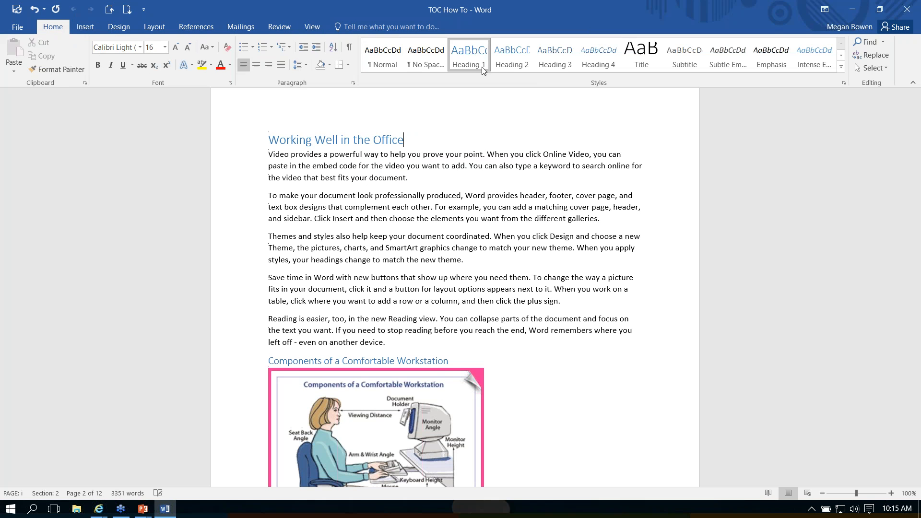
Step: Update the entire table of contents so it picks up the newly styled headings
{"action": "left_click", "coordinate": [110, 10]}
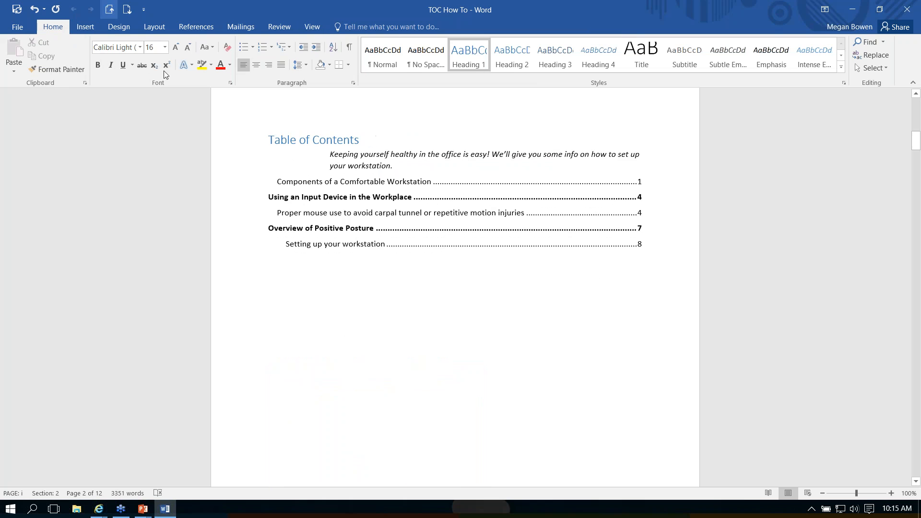
{"action": "left_click", "coordinate": [390, 168]}
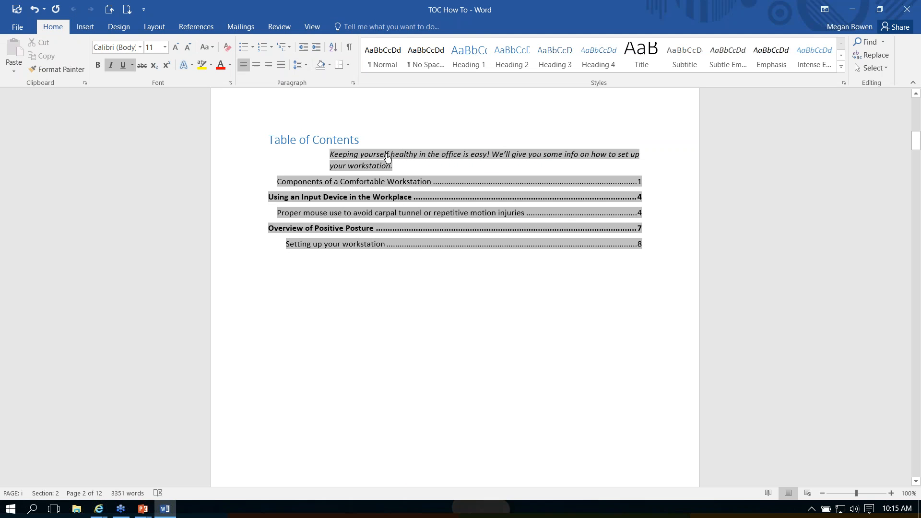
{"action": "right_click", "coordinate": [386, 154]}
{"action": "left_click", "coordinate": [421, 222]}
{"action": "left_click", "coordinate": [420, 255]}
{"action": "left_click", "coordinate": [467, 273]}
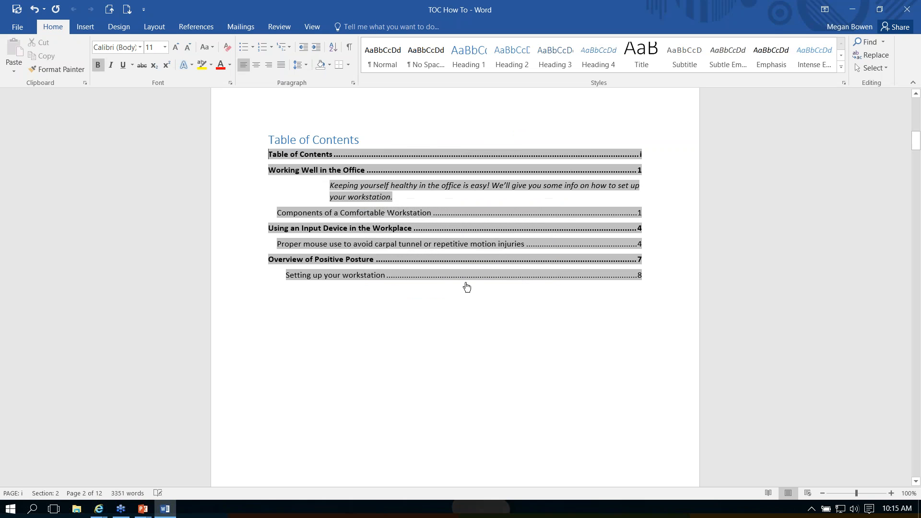
{"action": "left_click", "coordinate": [639, 145]}
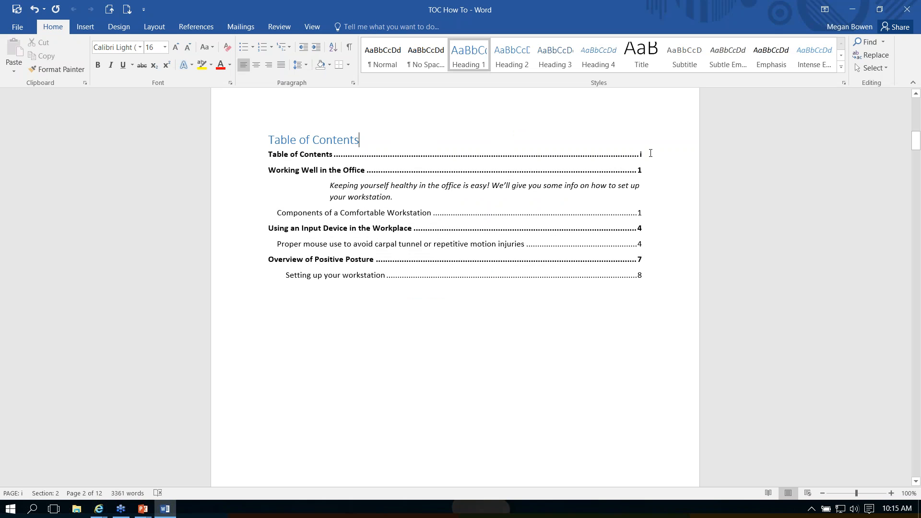
{"action": "left_click", "coordinate": [650, 153]}
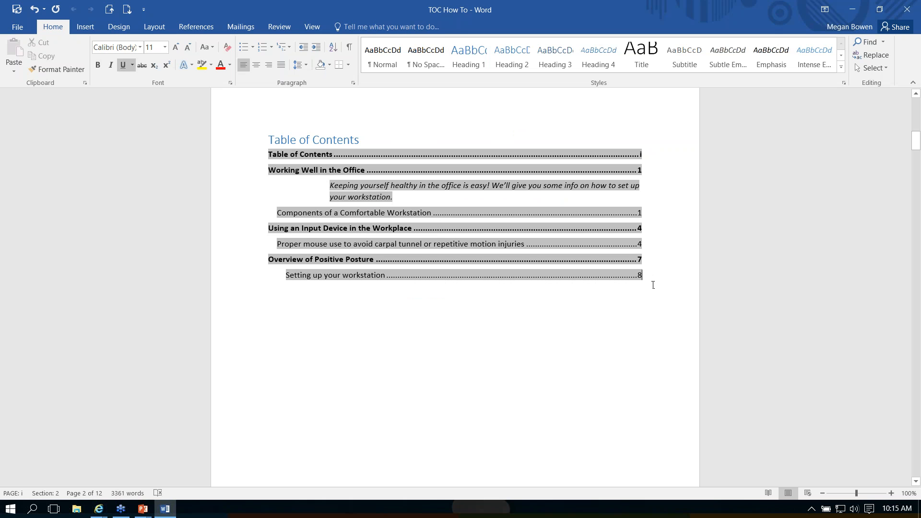
{"action": "left_click", "coordinate": [625, 297]}
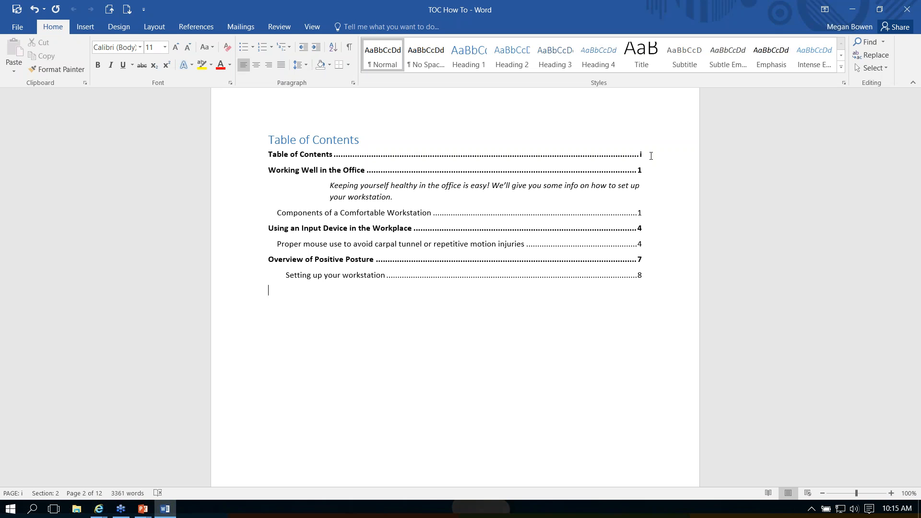
{"action": "left_click", "coordinate": [653, 277]}
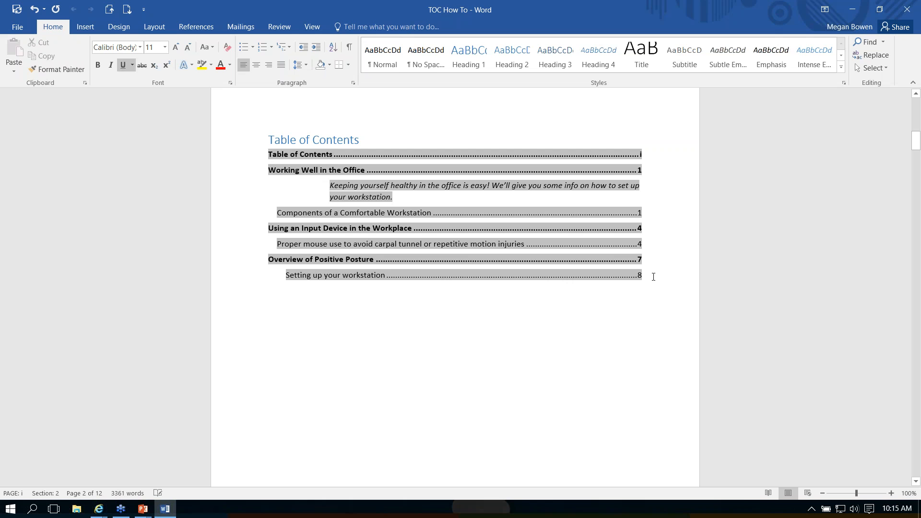
{"action": "key", "text": "Down"}
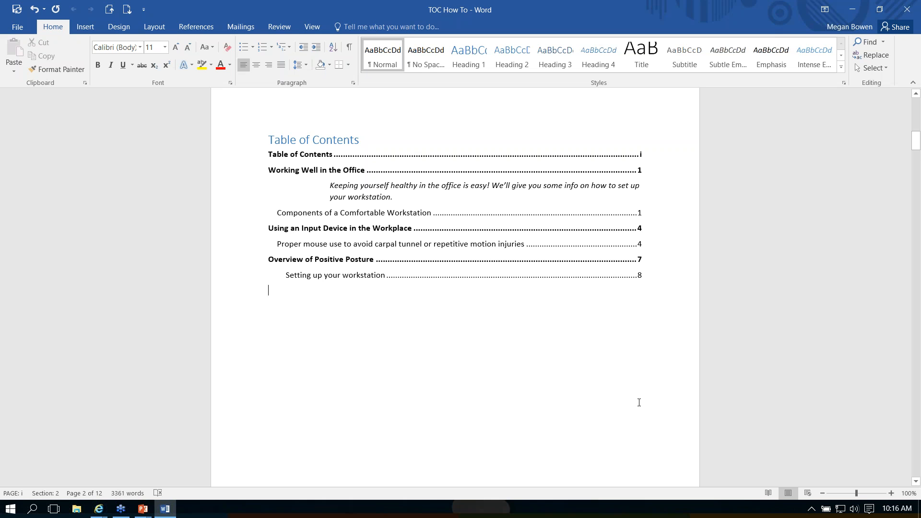
Step: Show formatting marks and set four body paragraphs, starting at "Save time in Word with new buttons", in two columns
{"action": "scroll", "coordinate": [639, 402], "scroll_direction": "down", "scroll_amount": 15}
{"action": "scroll", "coordinate": [639, 402], "scroll_direction": "down", "scroll_amount": 15}
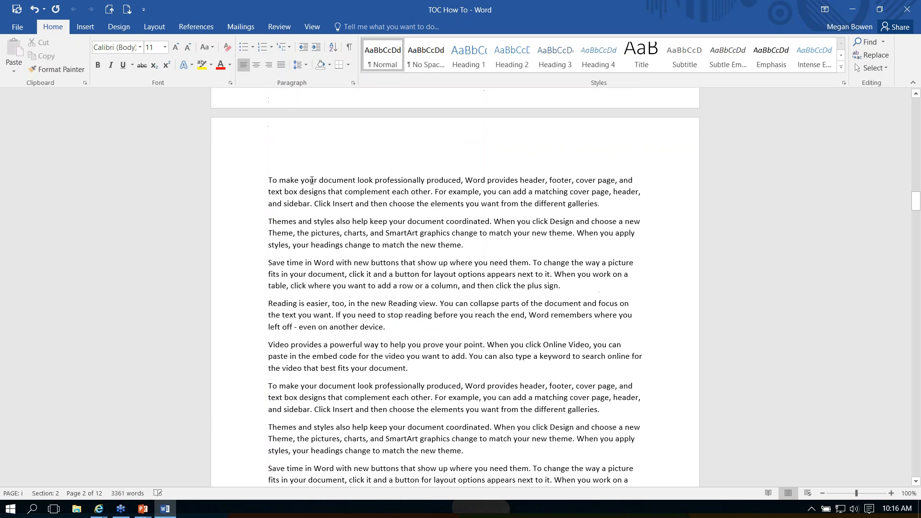
{"action": "left_click", "coordinate": [353, 48]}
{"action": "left_click_drag", "start_coordinate": [268, 262], "coordinate": [606, 410]}
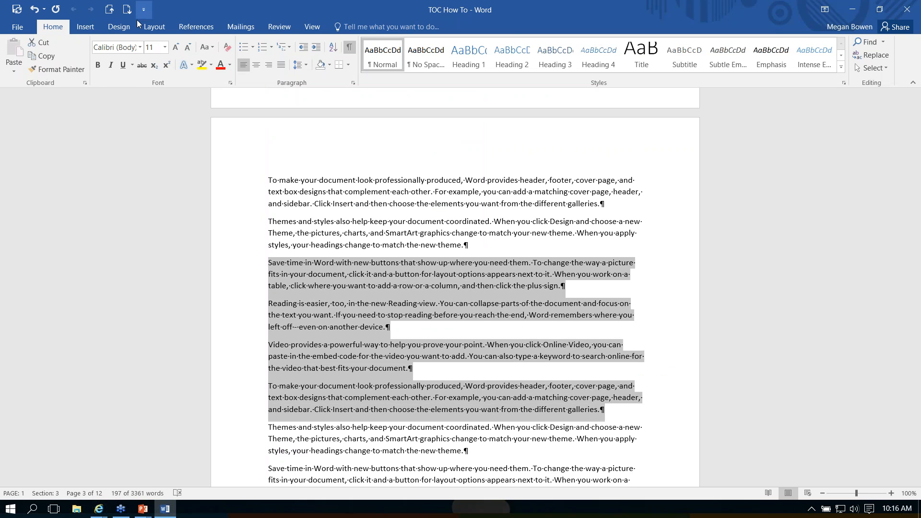
{"action": "left_click", "coordinate": [154, 27]}
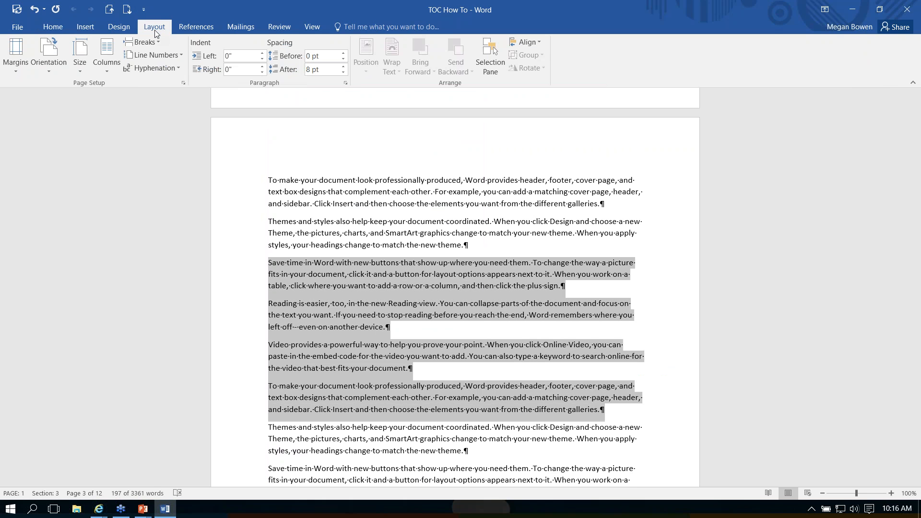
{"action": "left_click", "coordinate": [105, 71]}
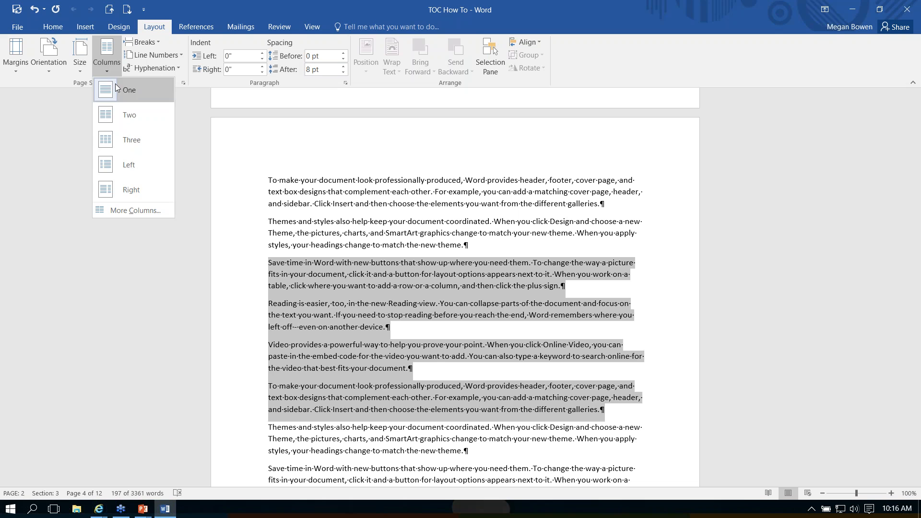
{"action": "left_click", "coordinate": [128, 115]}
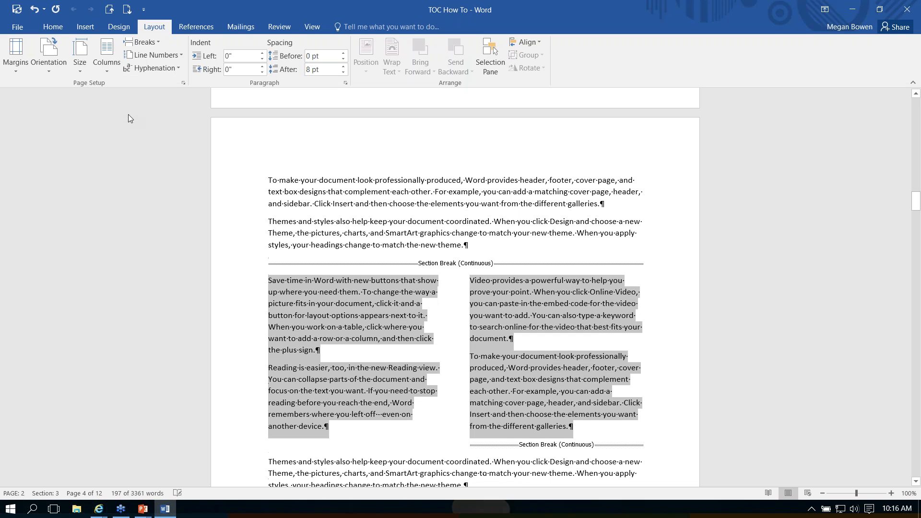
Step: Examine the continuous section break above the two-column text and the available break types
{"action": "left_click", "coordinate": [508, 246]}
{"action": "left_click", "coordinate": [250, 267]}
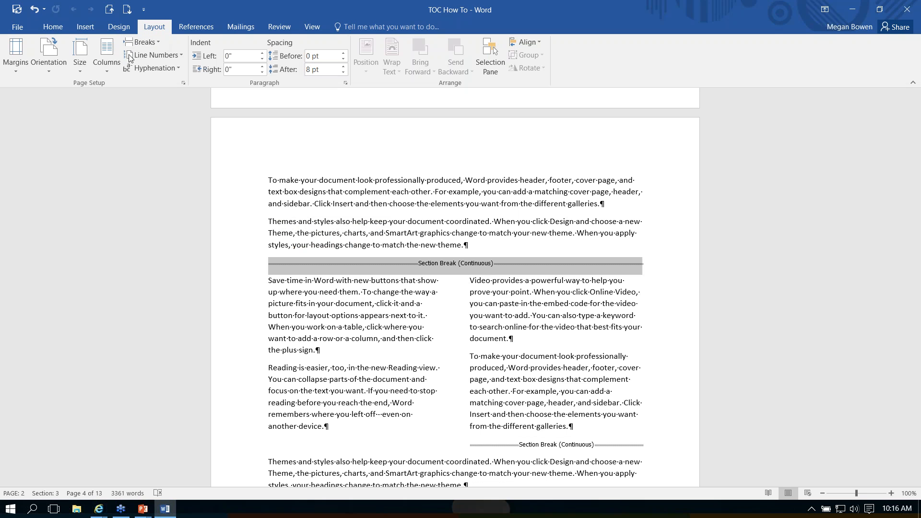
{"action": "left_click", "coordinate": [143, 42]}
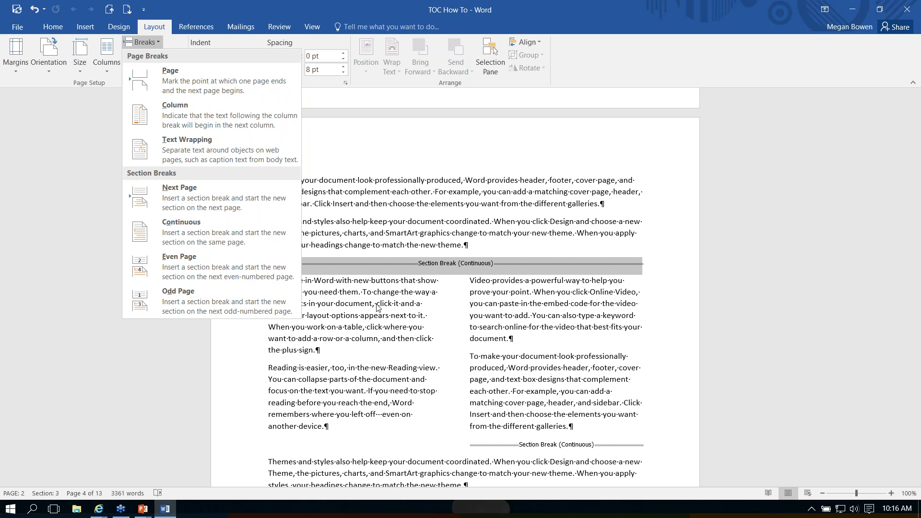
{"action": "left_click", "coordinate": [405, 346]}
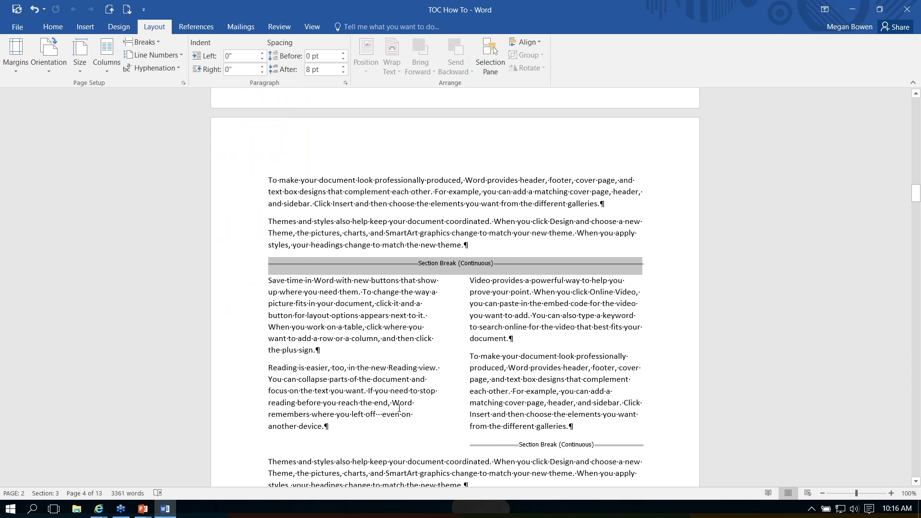
Step: Insert a column break before the "Reading is easier" paragraph in the two-column section and check the resulting layout
{"action": "left_click", "coordinate": [333, 427]}
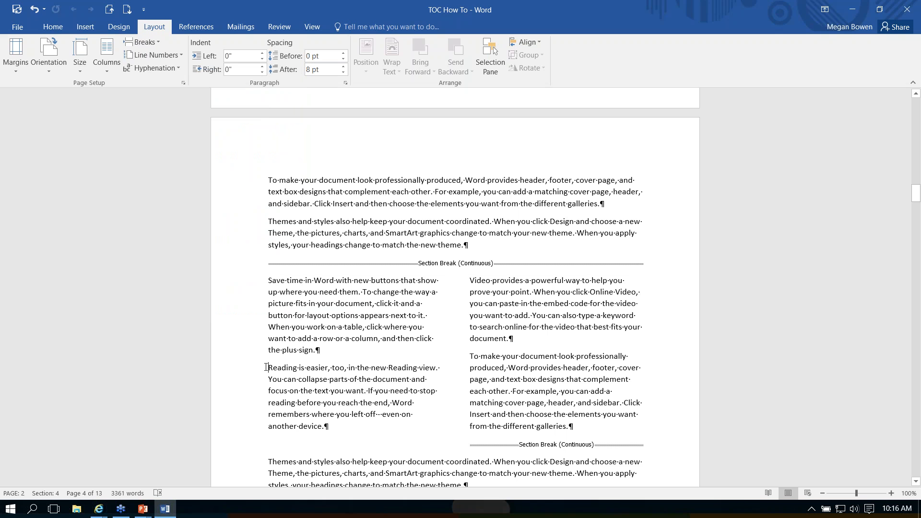
{"action": "left_click_drag", "start_coordinate": [270, 368], "coordinate": [339, 423]}
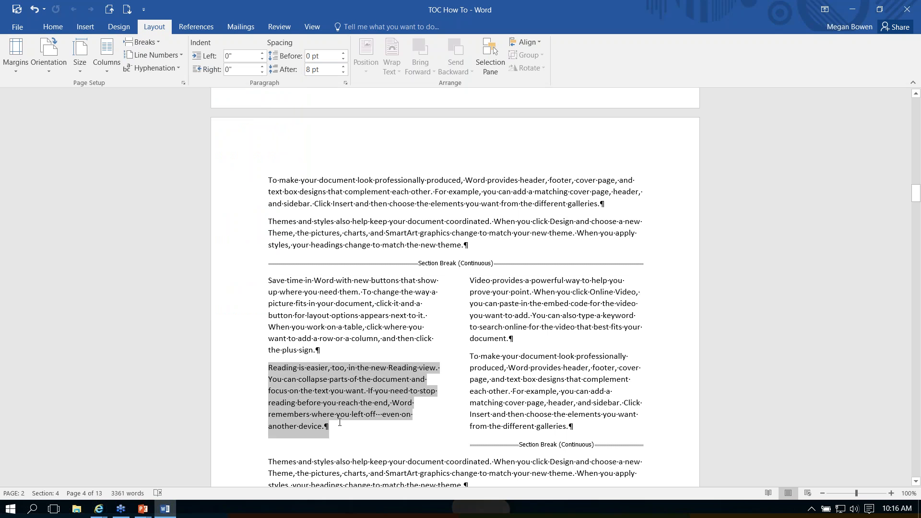
{"action": "left_click", "coordinate": [269, 369]}
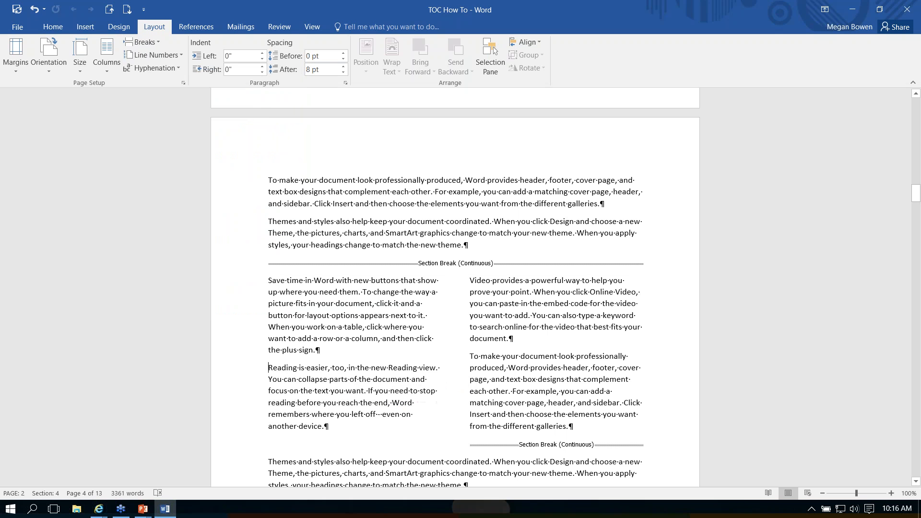
{"action": "left_click", "coordinate": [108, 74]}
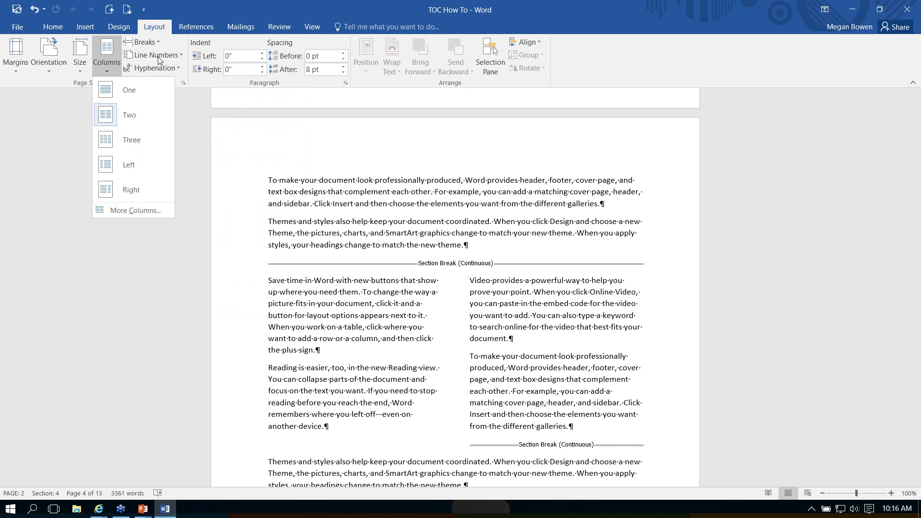
{"action": "left_click", "coordinate": [157, 43]}
{"action": "left_click", "coordinate": [166, 114]}
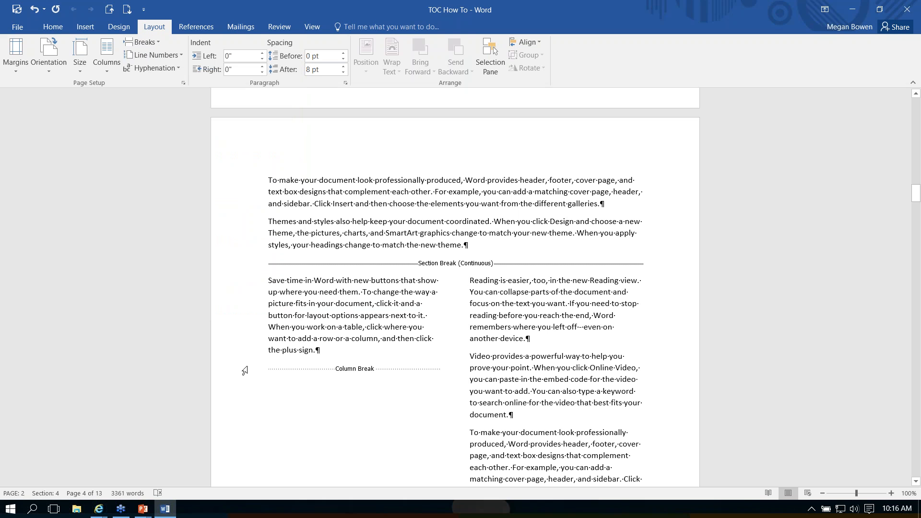
{"action": "left_click_drag", "start_coordinate": [320, 366], "coordinate": [401, 378]}
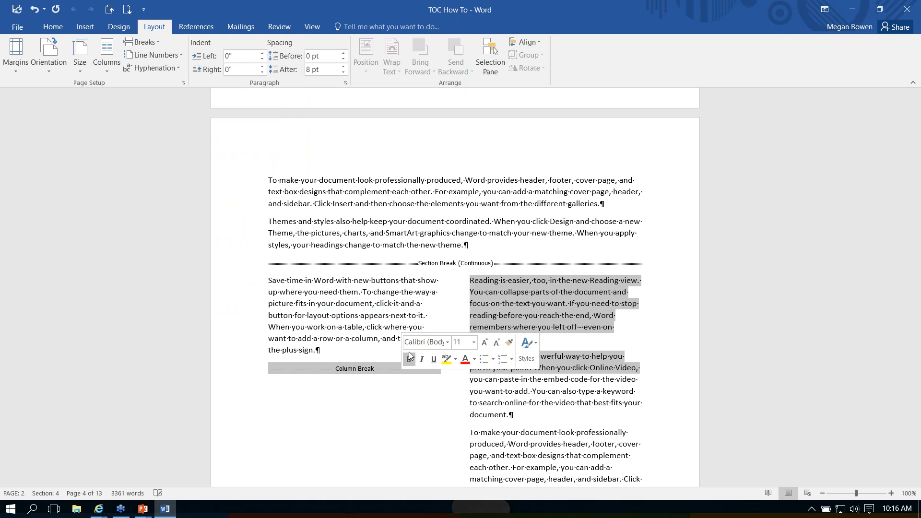
{"action": "left_click", "coordinate": [400, 341]}
{"action": "scroll", "coordinate": [494, 359], "scroll_direction": "down", "scroll_amount": 4}
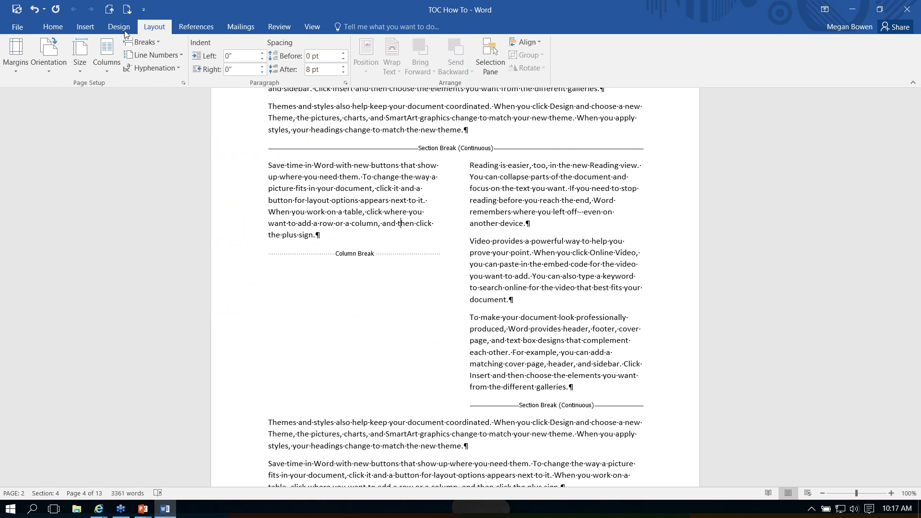
Step: Hide the formatting marks and return to the beginning of the document
{"action": "left_click", "coordinate": [53, 27]}
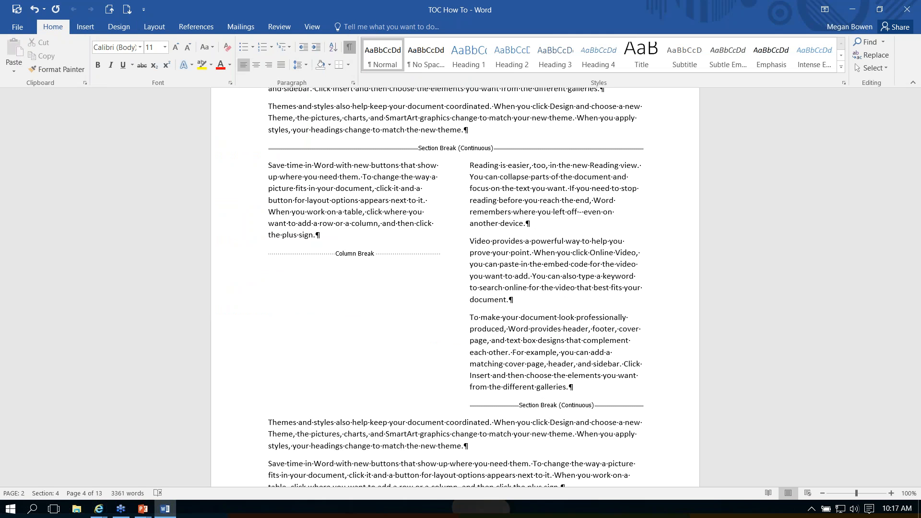
{"action": "left_click", "coordinate": [349, 46]}
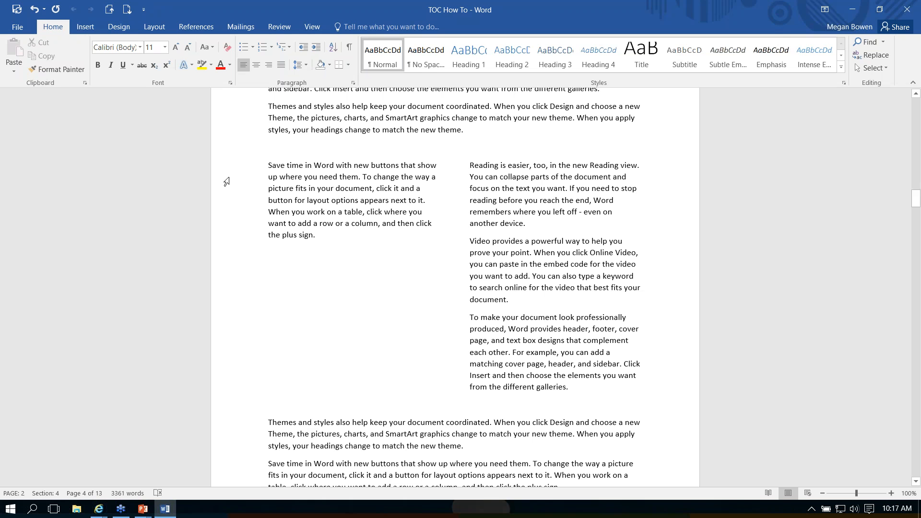
{"action": "key", "text": "ctrl+Home"}
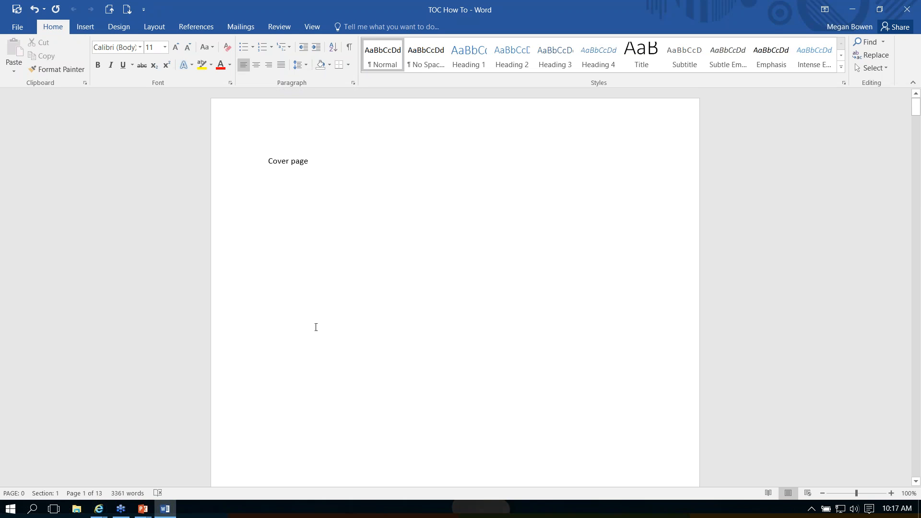
Step: Switch to the PowerPoint slide show to present the "About Headers & Footers" slide, then return to the Word document
{"action": "key", "text": "alt+Tab"}
{"action": "key", "text": "alt+Tab"}
{"action": "key", "text": "alt+Tab"}
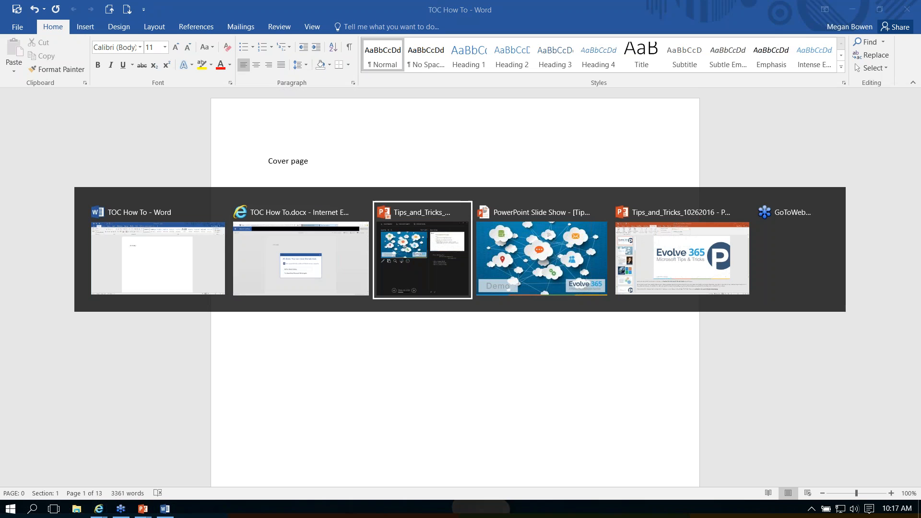
{"action": "key", "text": "Right"}
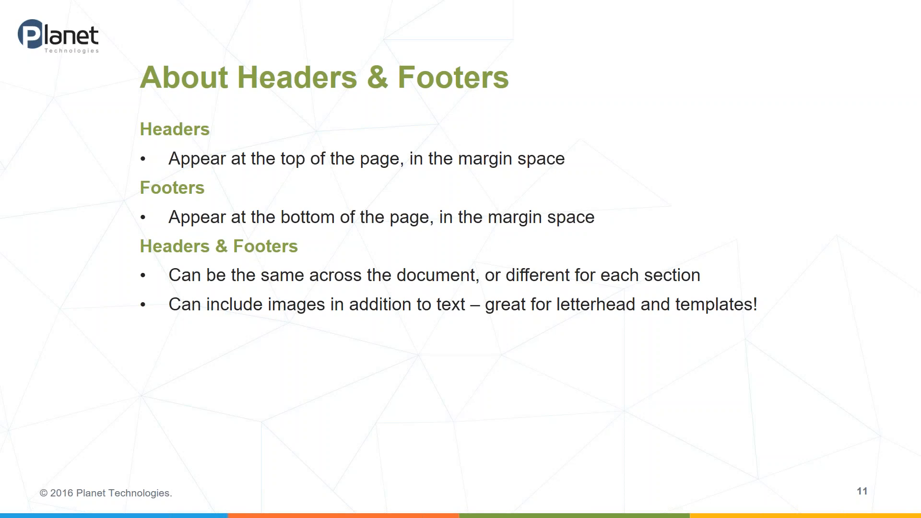
{"action": "key", "text": "Right"}
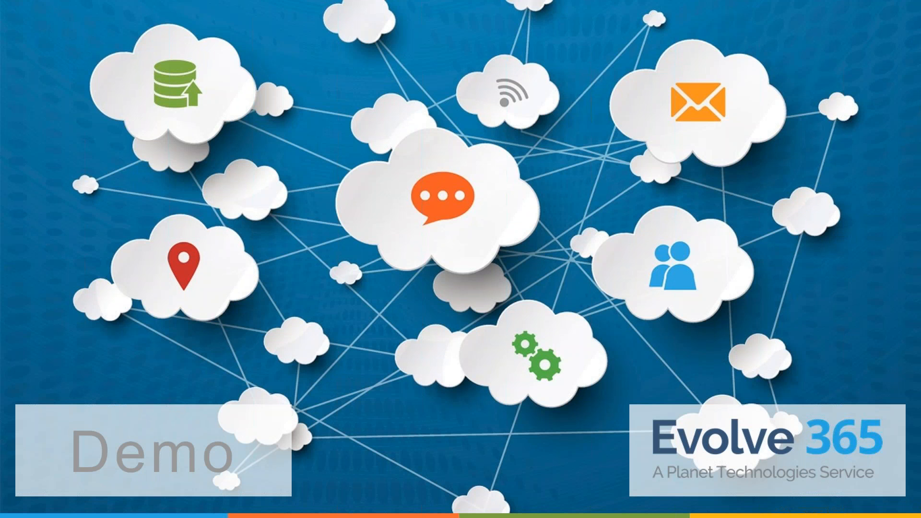
{"action": "key", "text": "alt+Tab"}
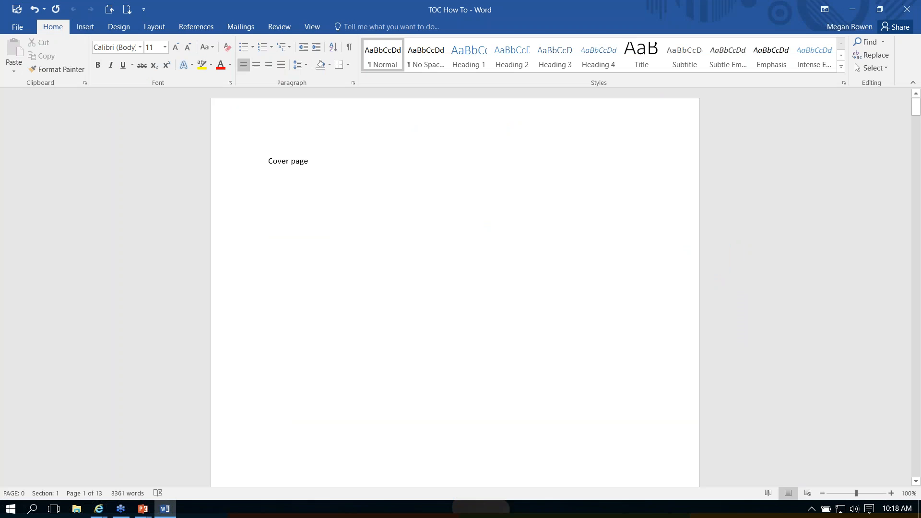
Step: Open the cover page header for editing with formatting marks shown, and enter "Contoso Corporation" in it
{"action": "right_click", "coordinate": [371, 106]}
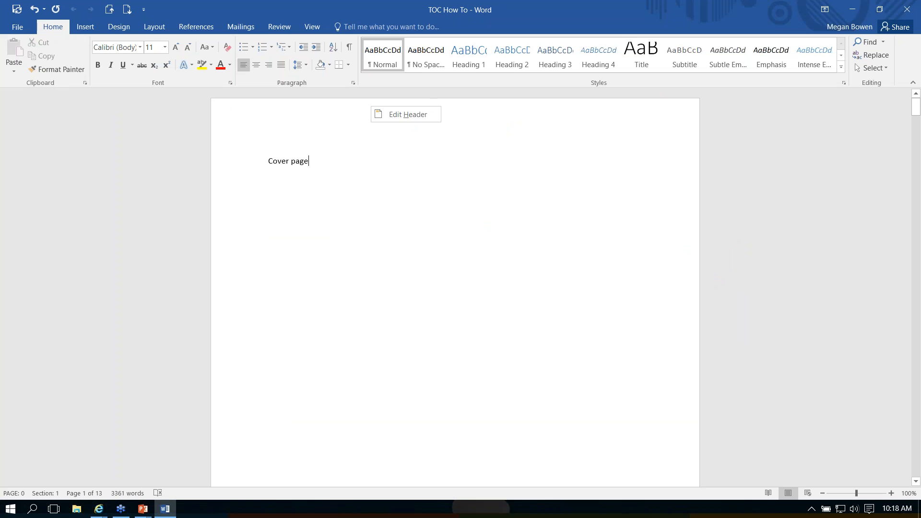
{"action": "left_click", "coordinate": [399, 115]}
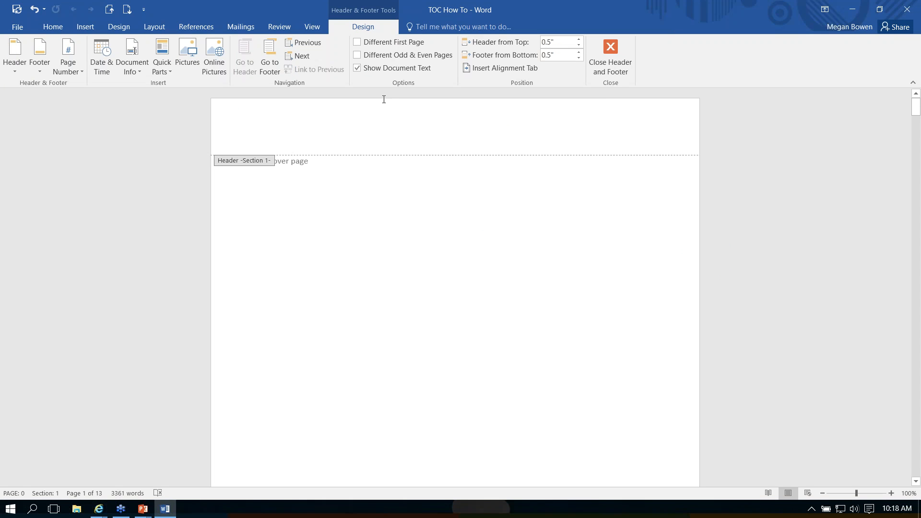
{"action": "left_click", "coordinate": [53, 27]}
{"action": "left_click", "coordinate": [349, 47]}
{"action": "type", "text": "Contoso"}
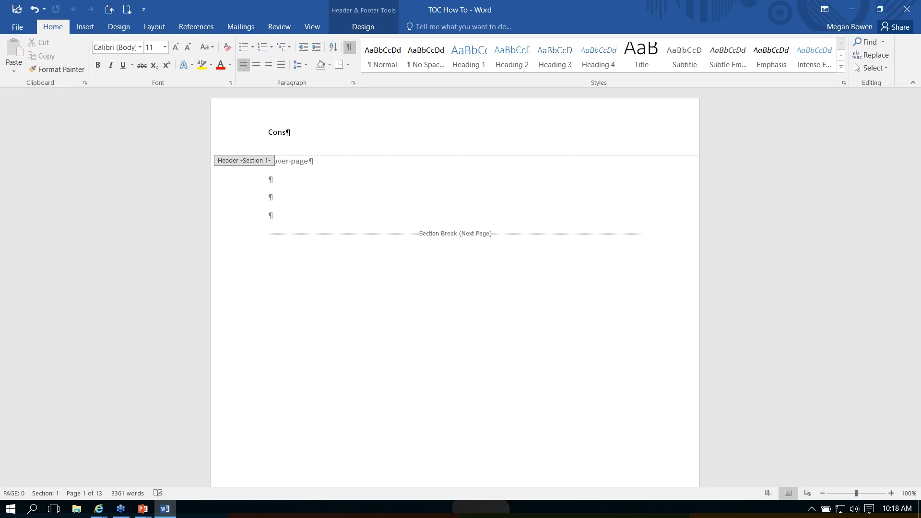
{"action": "type", "text": " Corporation"}
Step: Show the ruler and extend the header paragraph's left and right indents half an inch beyond the page margins
{"action": "left_click", "coordinate": [312, 26]}
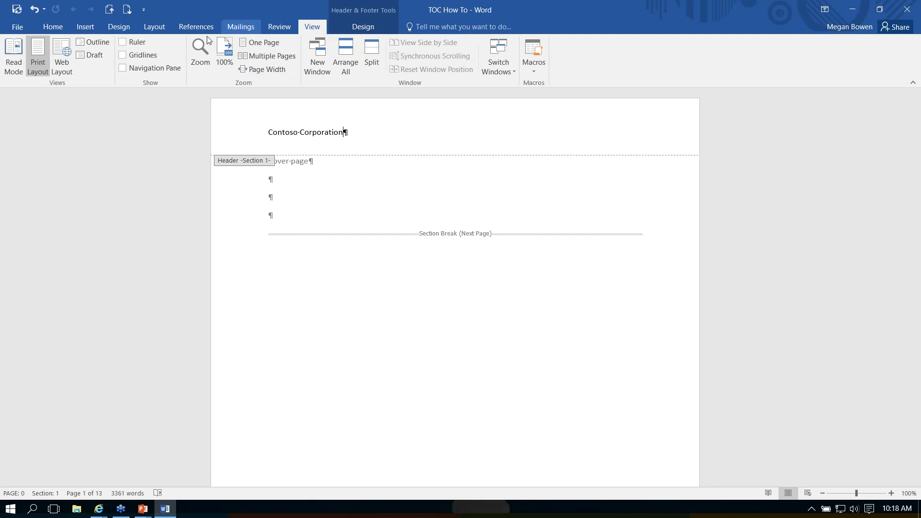
{"action": "left_click", "coordinate": [122, 41]}
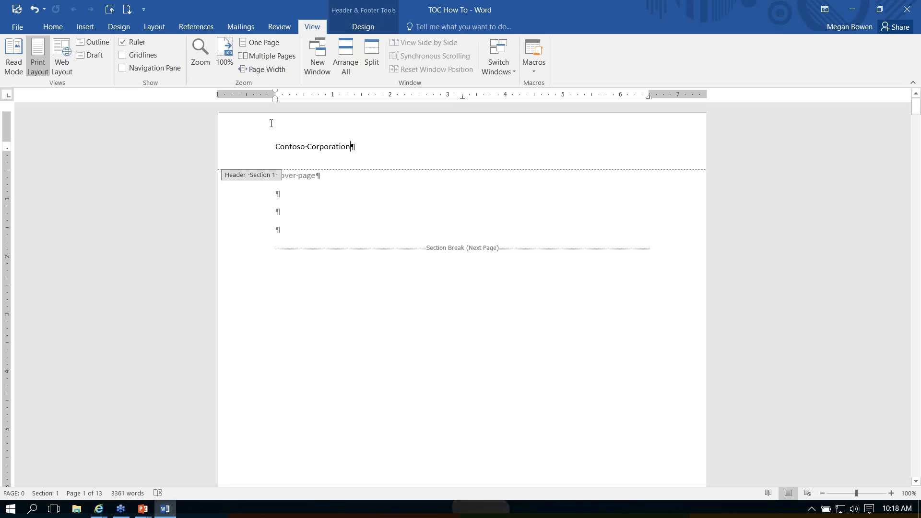
{"action": "left_click", "coordinate": [264, 150]}
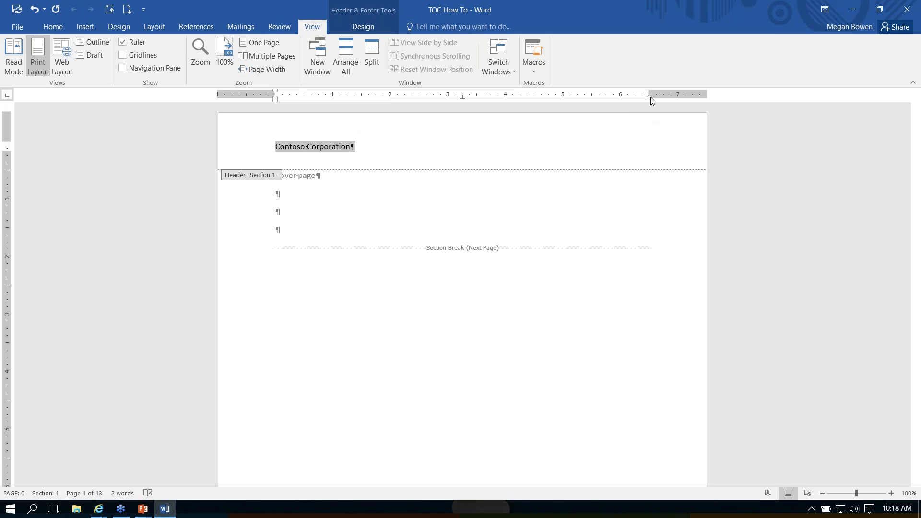
{"action": "left_click_drag", "start_coordinate": [651, 97], "coordinate": [678, 99]}
{"action": "left_click_drag", "start_coordinate": [275, 101], "coordinate": [246, 99]}
{"action": "left_click", "coordinate": [338, 148]}
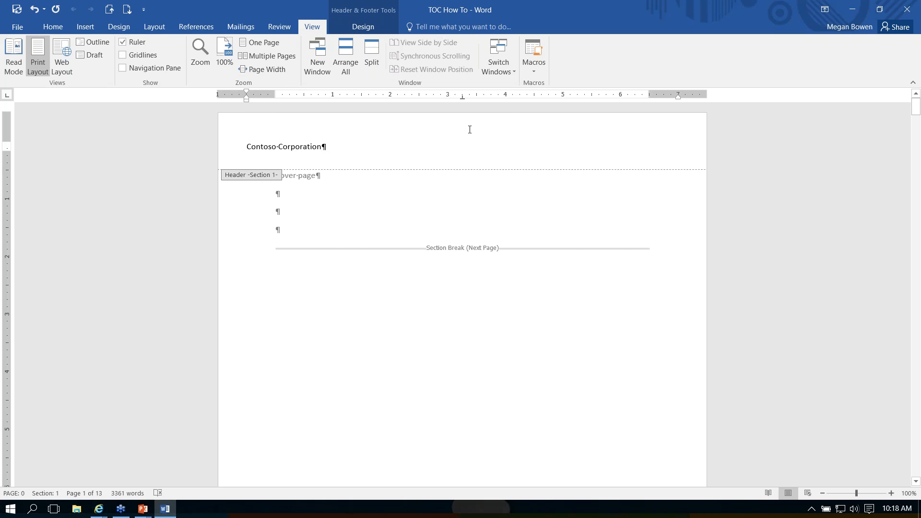
Step: Add "Employee Handbook" to the header line and align it to a right tab stop at the 7-inch right indent
{"action": "double_click", "coordinate": [370, 149]}
{"action": "type", "text": "Emp"}
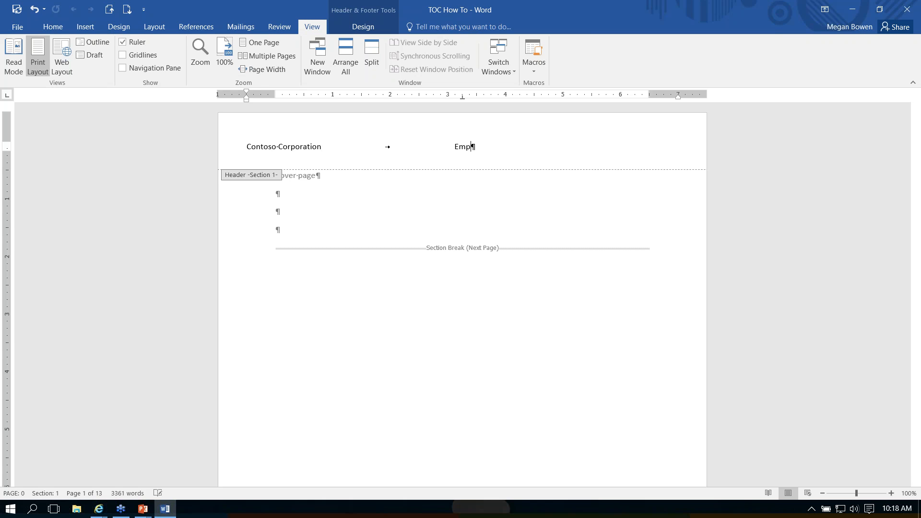
{"action": "type", "text": "loyee Handbook"}
{"action": "left_click", "coordinate": [7, 96]}
{"action": "left_click", "coordinate": [7, 96]}
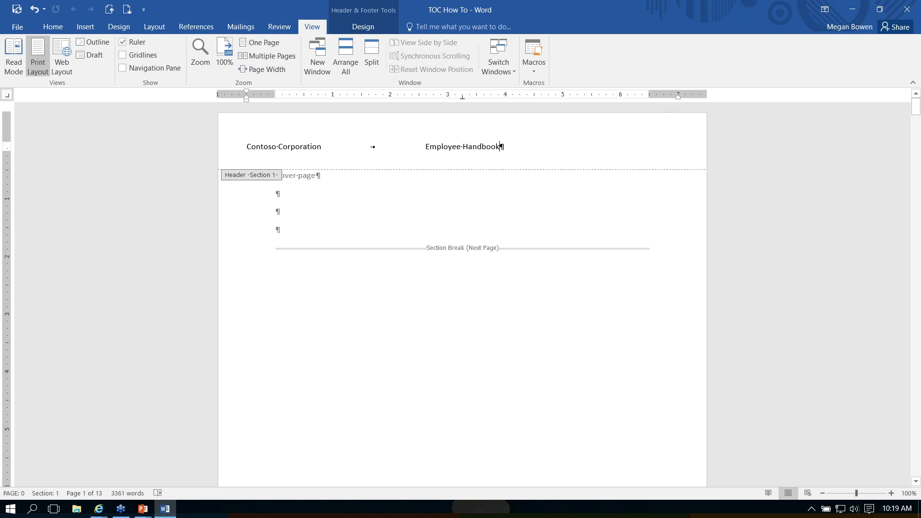
{"action": "left_click", "coordinate": [533, 97]}
{"action": "left_click_drag", "start_coordinate": [534, 99], "coordinate": [677, 99]}
{"action": "key", "text": "Tab"}
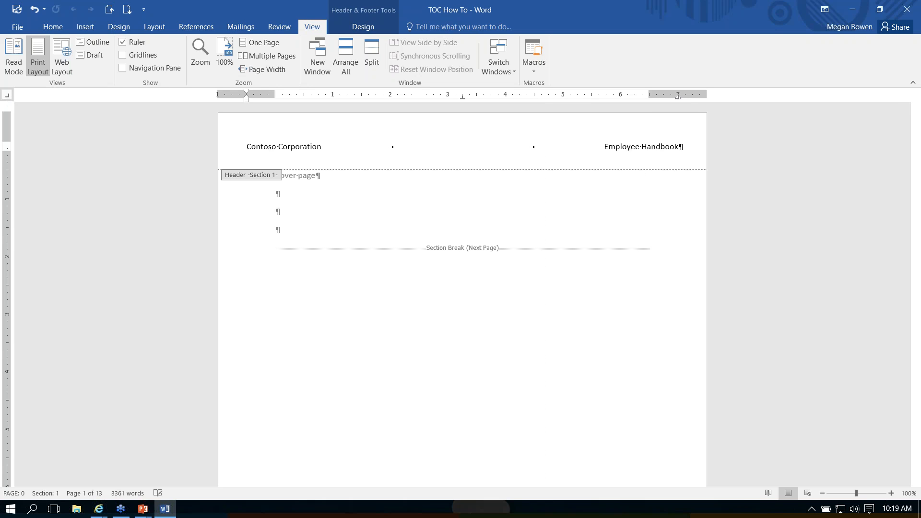
Step: Apply the Intense Emphasis style to the whole header line and copy the line
{"action": "left_click_drag", "start_coordinate": [247, 146], "coordinate": [676, 152]}
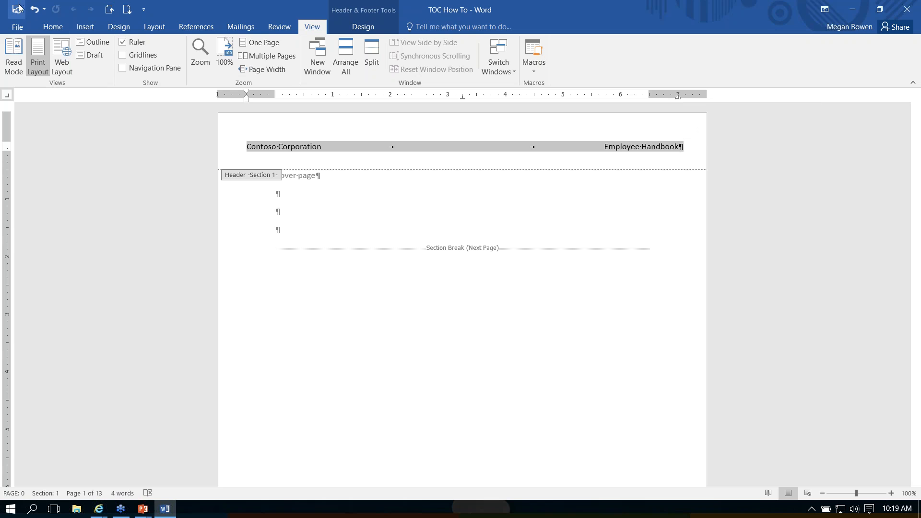
{"action": "left_click", "coordinate": [48, 27]}
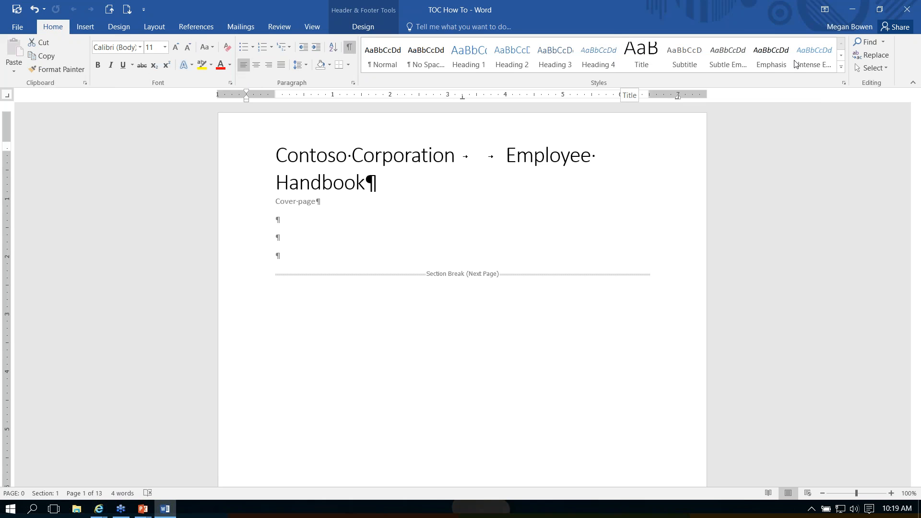
{"action": "left_click", "coordinate": [823, 60]}
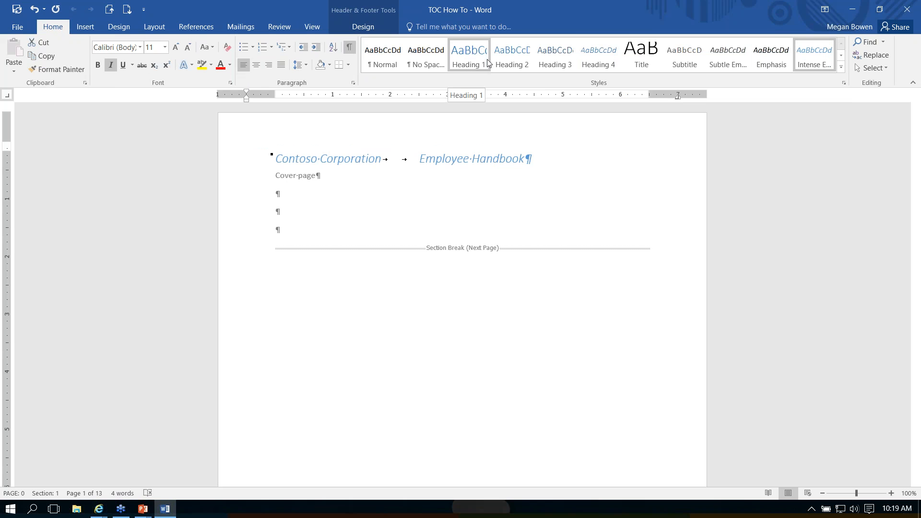
{"action": "left_click", "coordinate": [841, 67]}
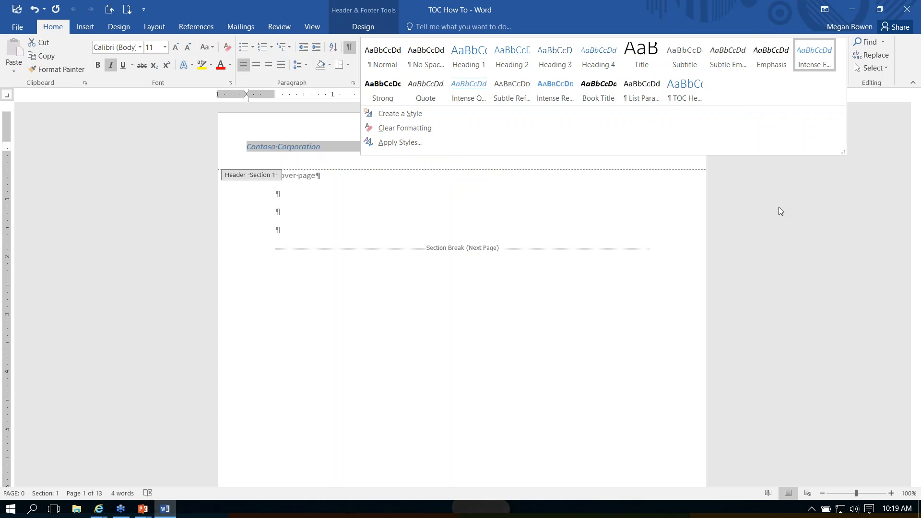
{"action": "left_click", "coordinate": [338, 153]}
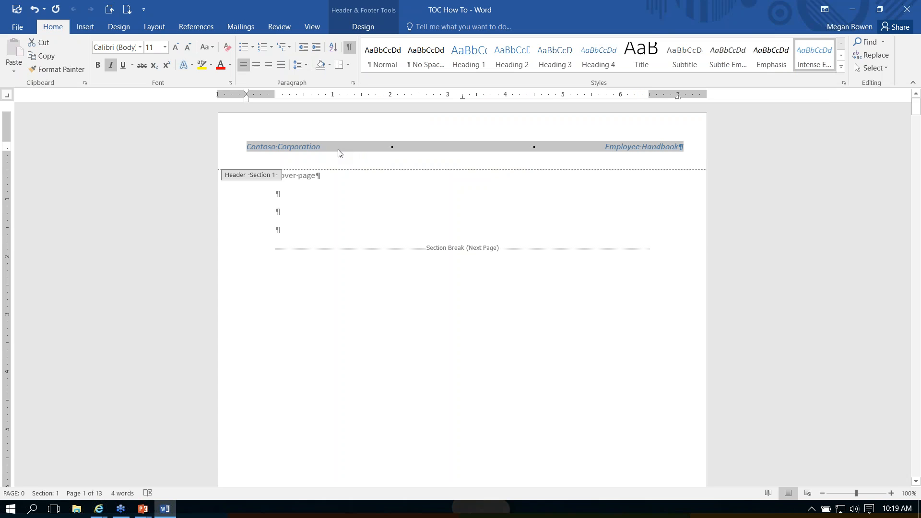
{"action": "key", "text": "ctrl+c"}
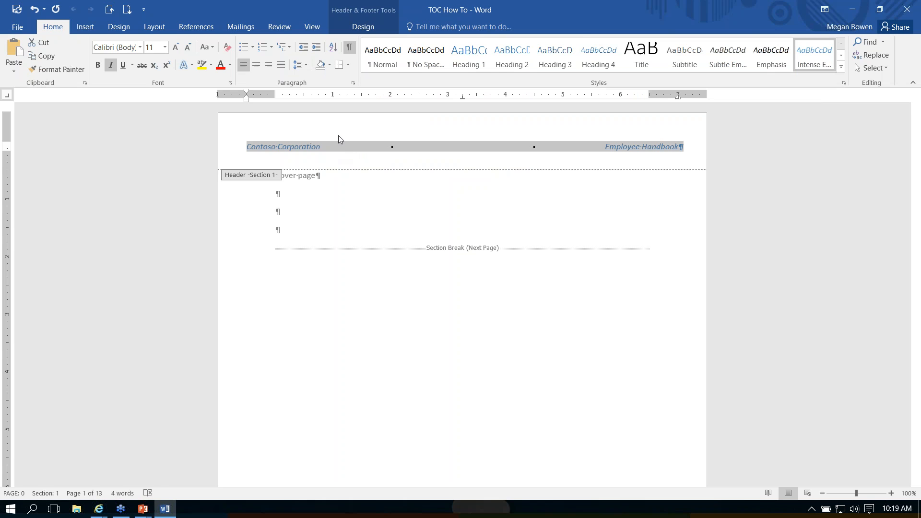
Step: Examine the section 2 header and footer and the section 3 header for their links to the previous section
{"action": "left_click", "coordinate": [368, 26]}
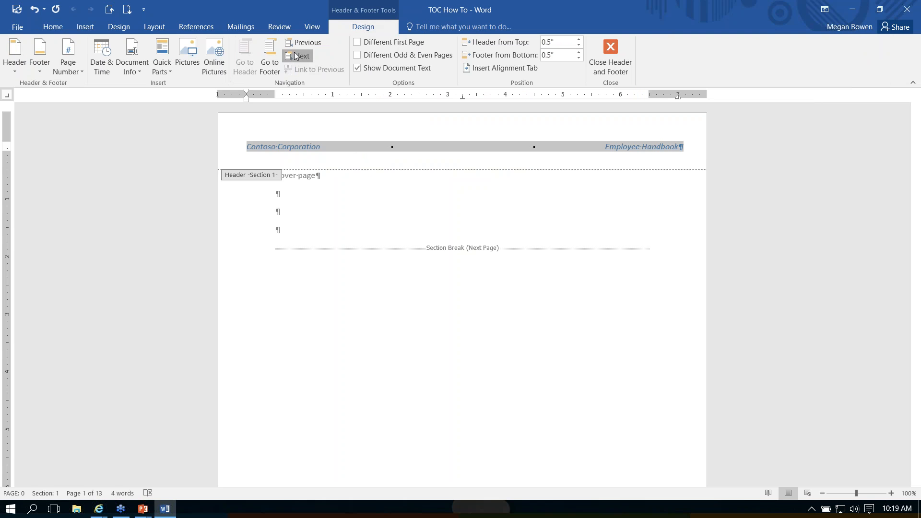
{"action": "left_click", "coordinate": [296, 56]}
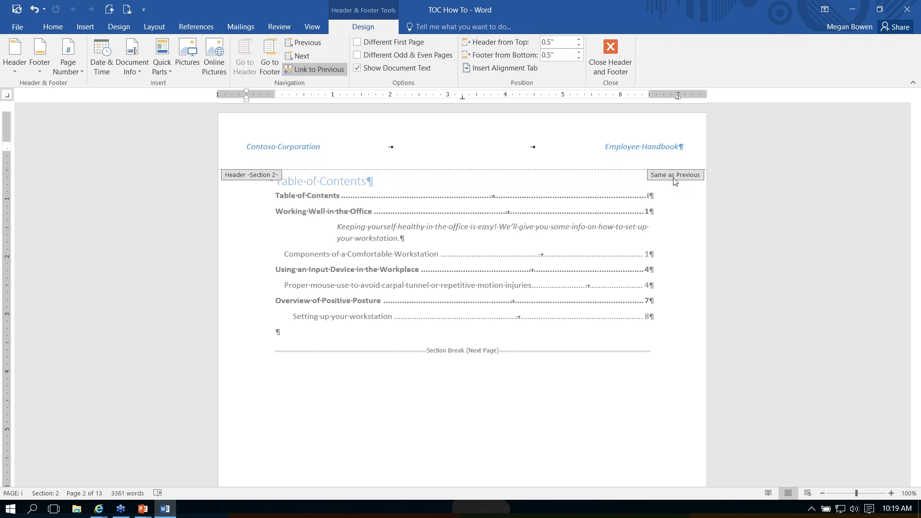
{"action": "left_click", "coordinate": [267, 52]}
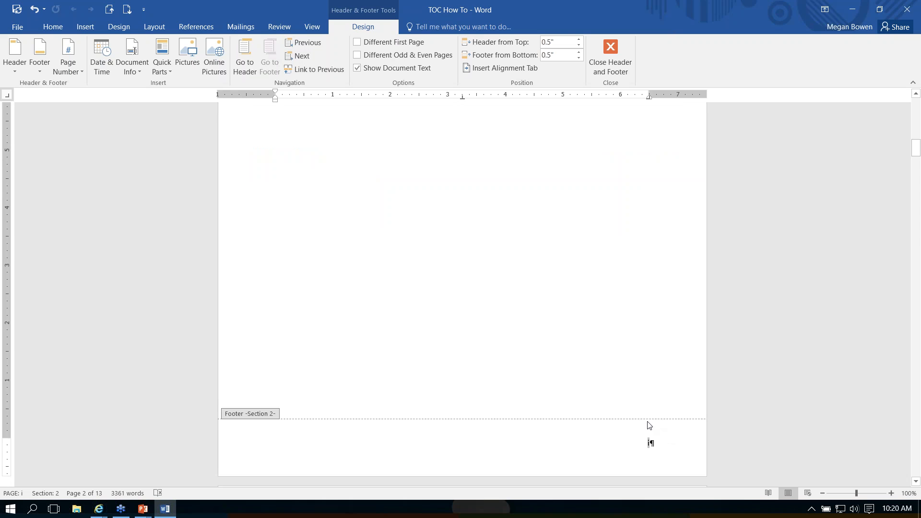
{"action": "left_click", "coordinate": [245, 55]}
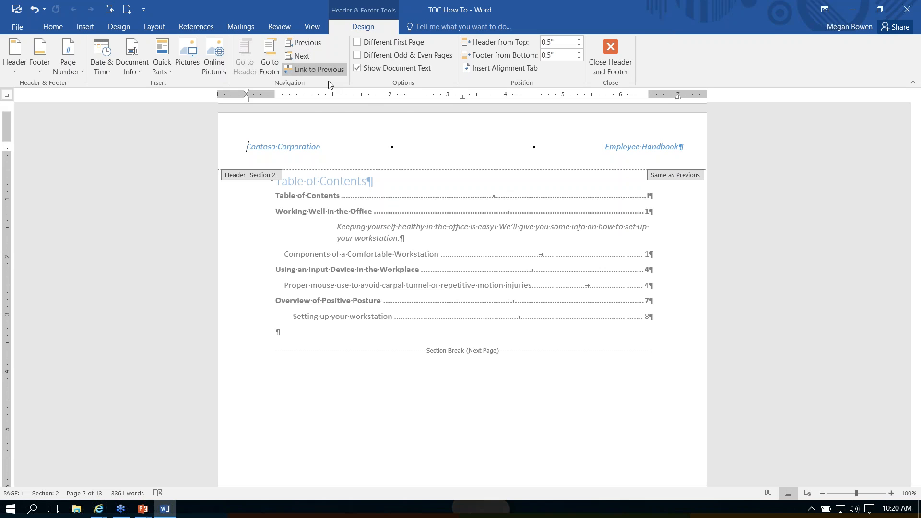
{"action": "left_click", "coordinate": [301, 57]}
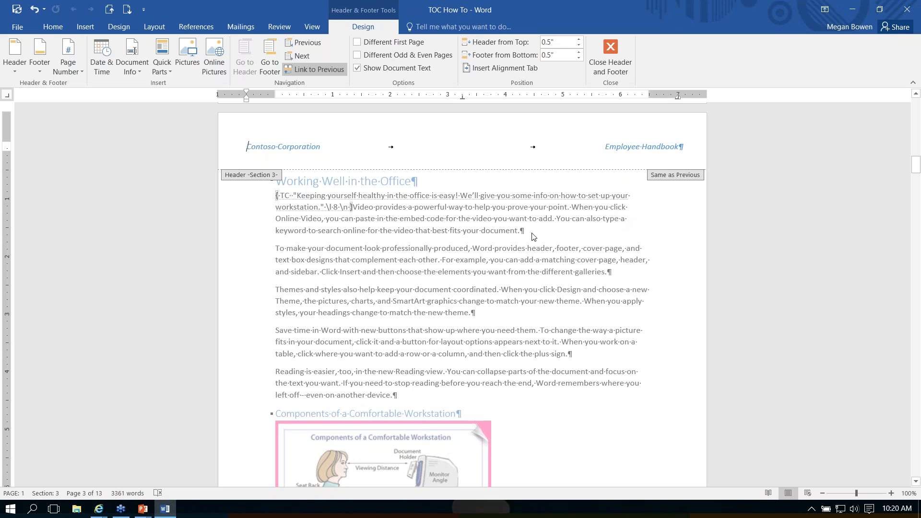
Step: Extend the section 3 footer's indents half an inch beyond both page margins and left-align the footer
{"action": "left_click", "coordinate": [270, 57]}
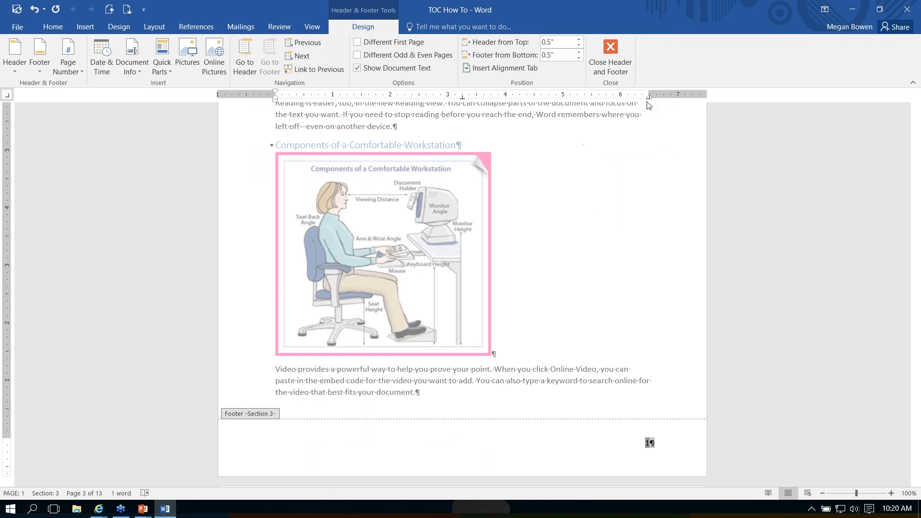
{"action": "left_click_drag", "start_coordinate": [275, 99], "coordinate": [246, 99]}
{"action": "mouse_move", "coordinate": [649, 97]}
{"action": "left_mouse_down"}
{"action": "mouse_move", "coordinate": [631, 98]}
{"action": "mouse_move", "coordinate": [677, 101]}
{"action": "left_mouse_up"}
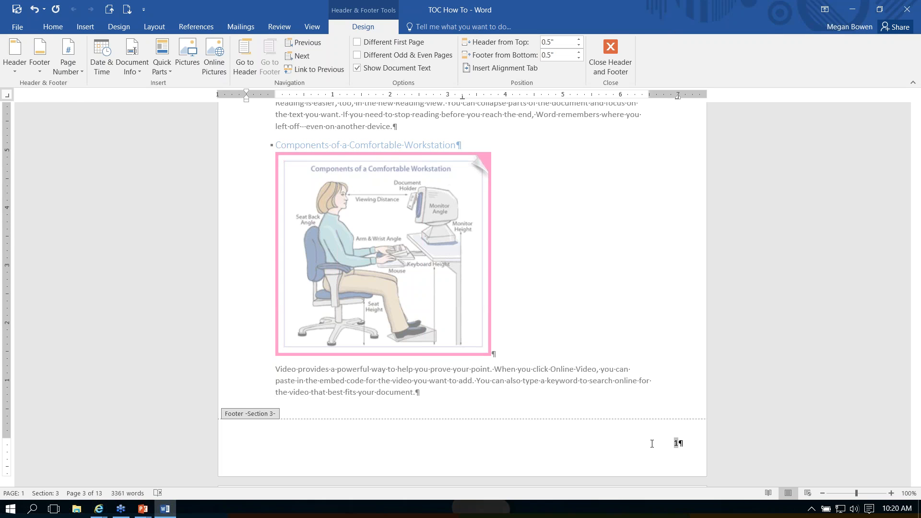
{"action": "left_click", "coordinate": [53, 27]}
{"action": "left_click", "coordinate": [243, 69]}
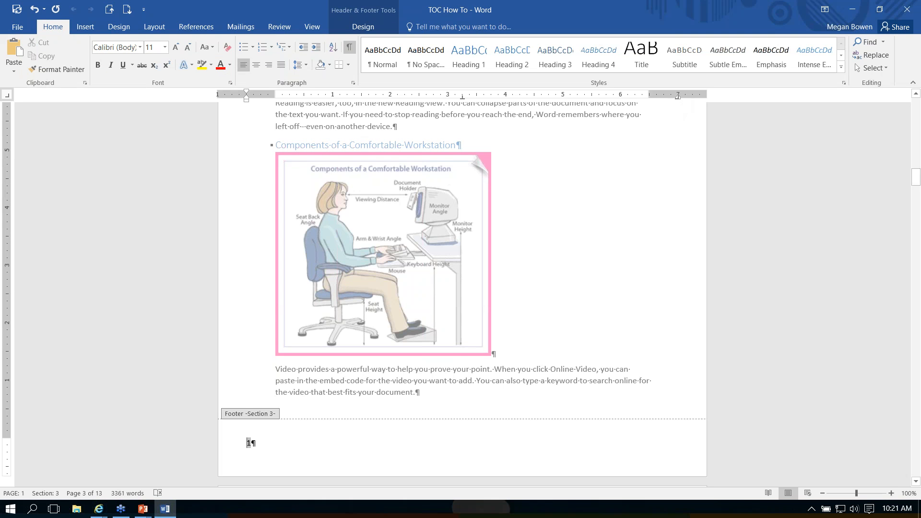
Step: Add "Employee Handbook – Main Content" before the page number in the section 3 footer and tab the number to the right edge
{"action": "type", "text": "Employee Ha"}
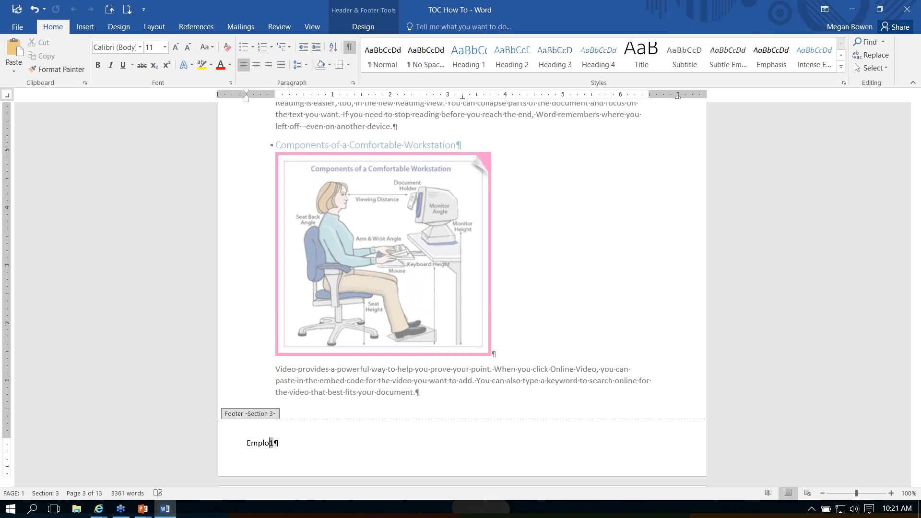
{"action": "type", "text": "ndbook --"}
{"action": "type", "text": "Main D"}
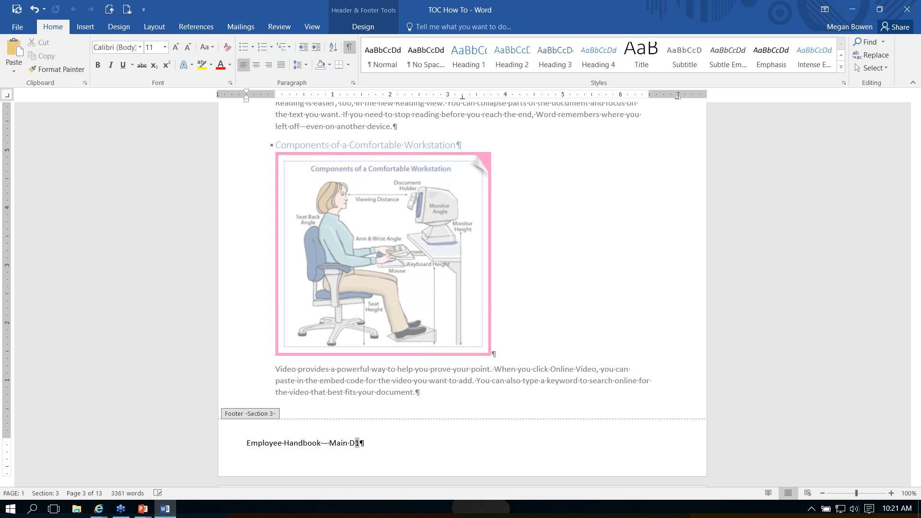
{"action": "type", "text": "ontent"}
{"action": "key", "text": "Tab"}
{"action": "key", "text": "Tab"}
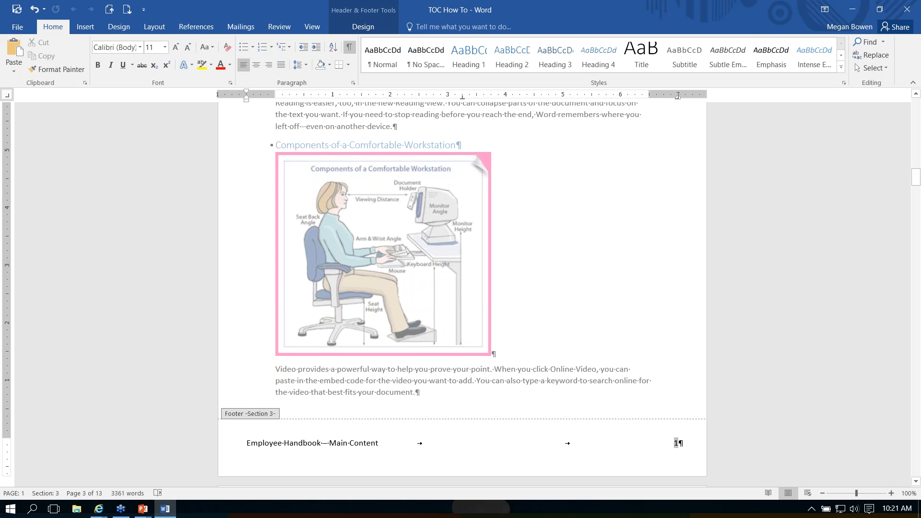
{"action": "left_click_drag", "start_coordinate": [246, 441], "coordinate": [392, 443]}
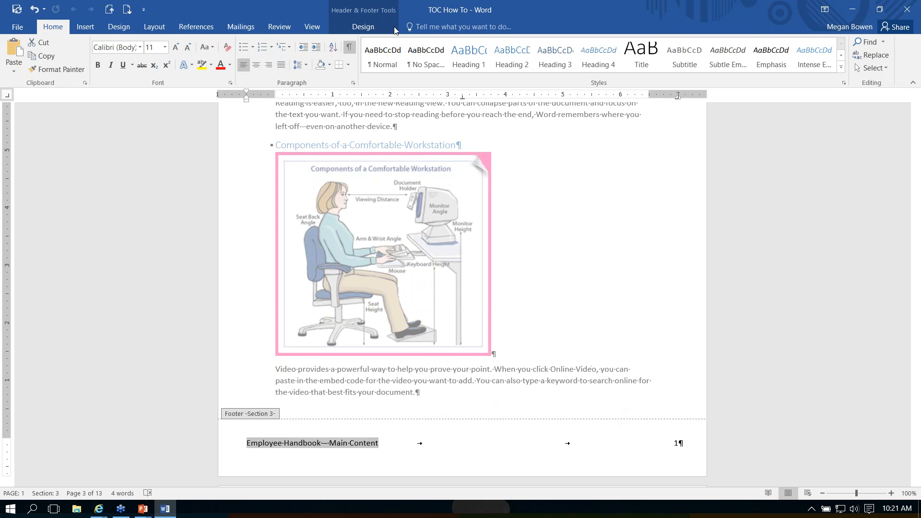
Step: Left-align the section 2 footer, add "Employee Handbook – Table of Content" before the page number, and tab the number to the right edge
{"action": "left_click", "coordinate": [363, 26]}
{"action": "left_click", "coordinate": [301, 42]}
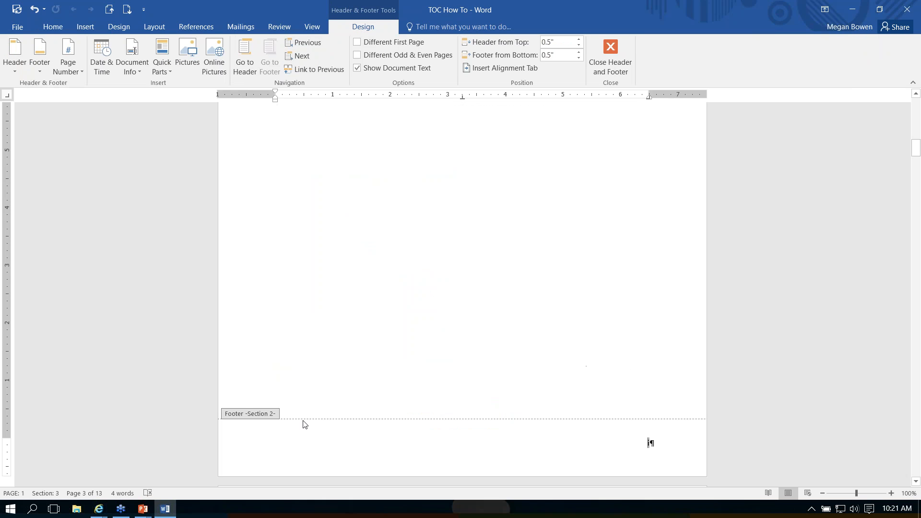
{"action": "key", "text": "ctrl+l"}
{"action": "type", "text": "Empl"}
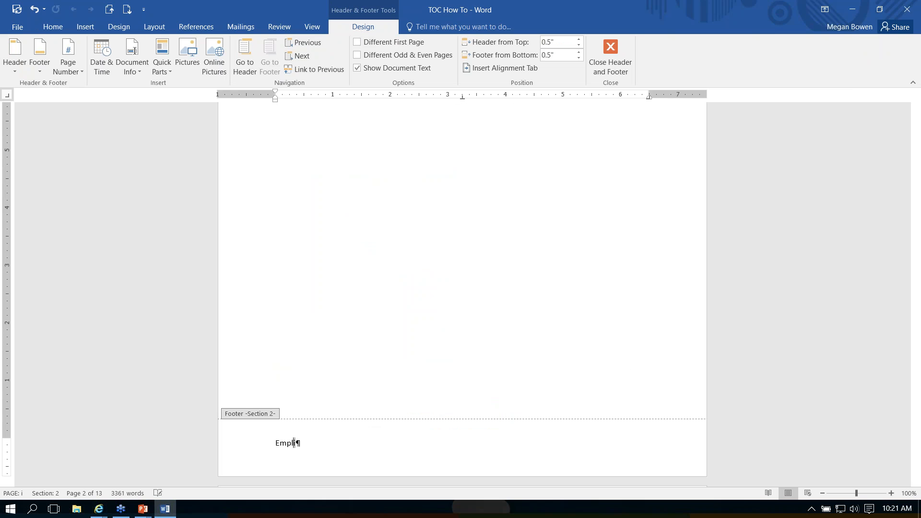
{"action": "type", "text": "oyee Handbook - Table of Content"}
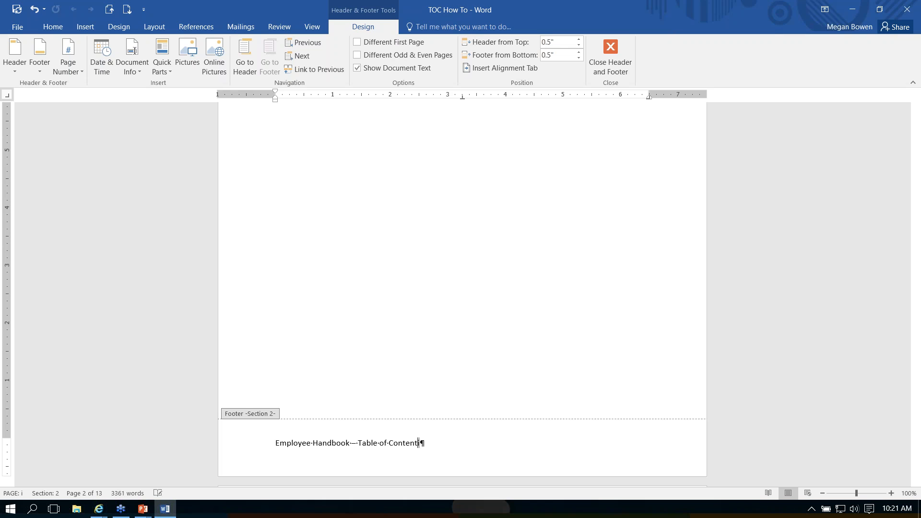
{"action": "key", "text": "Tab"}
{"action": "key", "text": "Tab"}
Step: Extend the section 2 footer half an inch beyond both margins, correct its text to "Table of Contents", and return to the section 3 footer
{"action": "triple_click", "coordinate": [295, 439]}
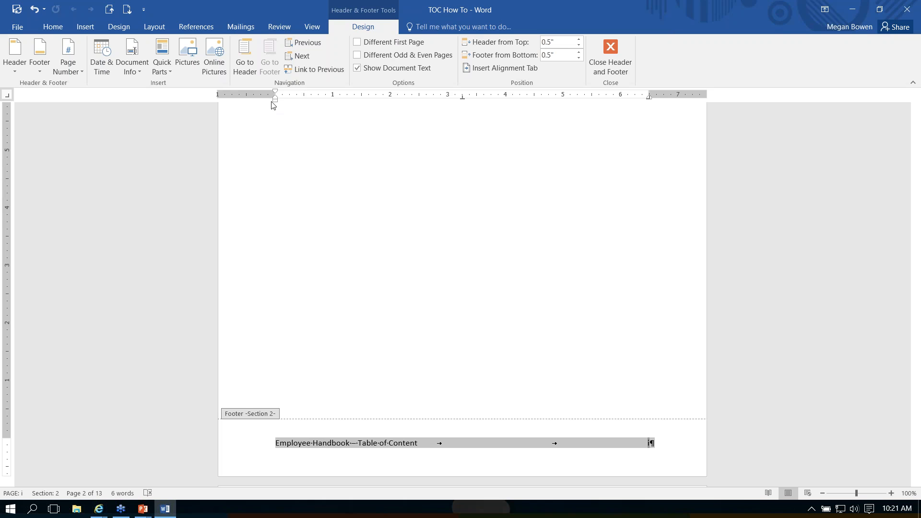
{"action": "left_click_drag", "start_coordinate": [275, 103], "coordinate": [249, 103]}
{"action": "left_click_drag", "start_coordinate": [648, 97], "coordinate": [677, 101]}
{"action": "left_click", "coordinate": [415, 448]}
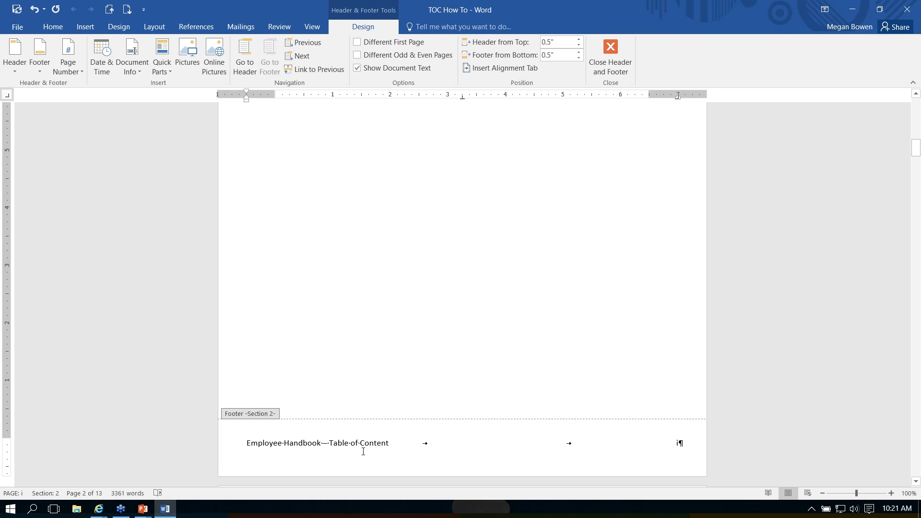
{"action": "type", "text": "s"}
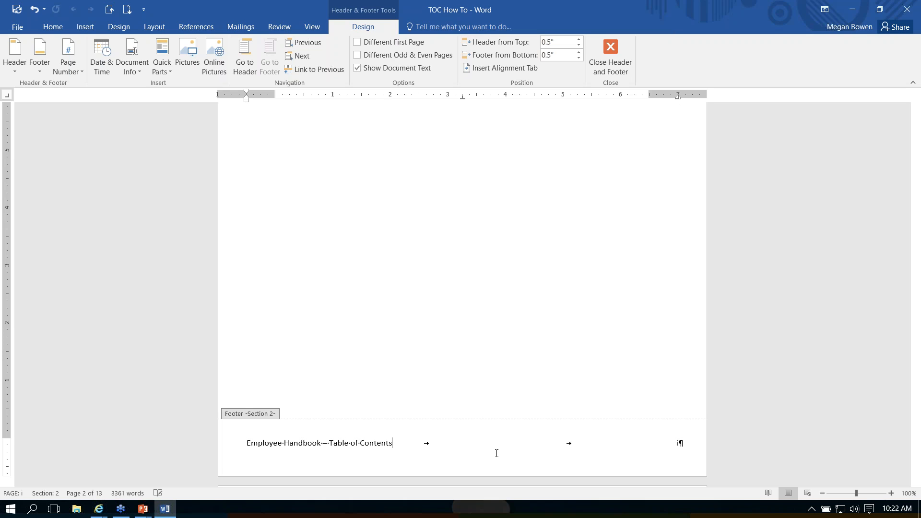
{"action": "left_click", "coordinate": [300, 56]}
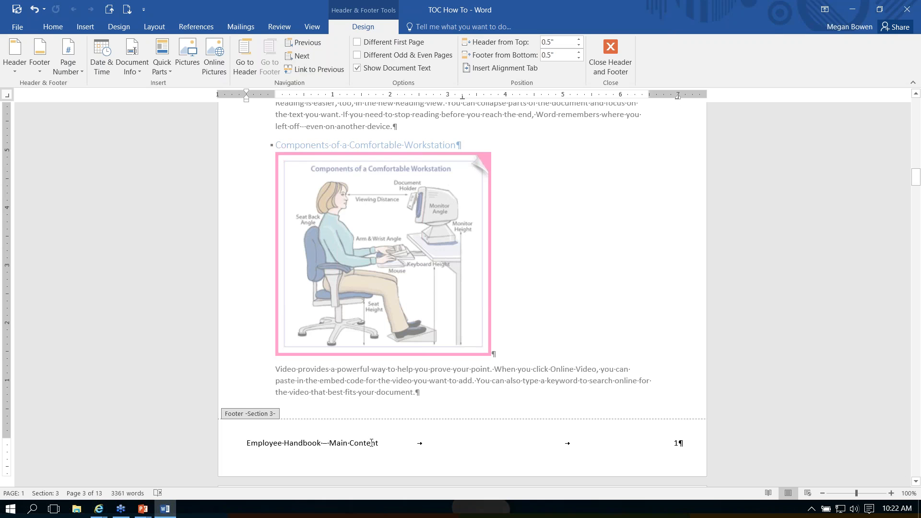
Step: Replace "Main Content" in the section 3 footer with "Setting up Your Workspace"
{"action": "left_click_drag", "start_coordinate": [379, 442], "coordinate": [329, 443]}
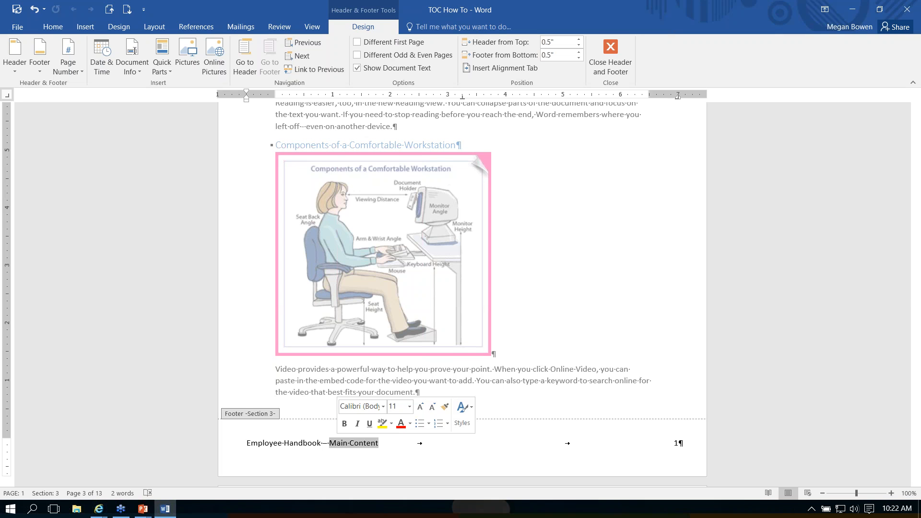
{"action": "type", "text": "S"}
{"action": "type", "text": "tting up"}
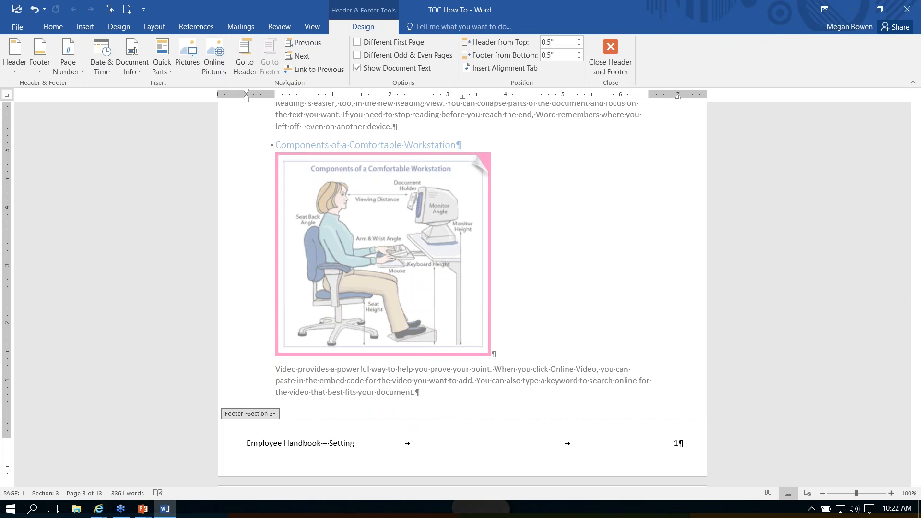
{"action": "key", "text": "BackSpace"}
{"action": "key", "text": "BackSpace"}
{"action": "type", "text": "up Your Workspace"}
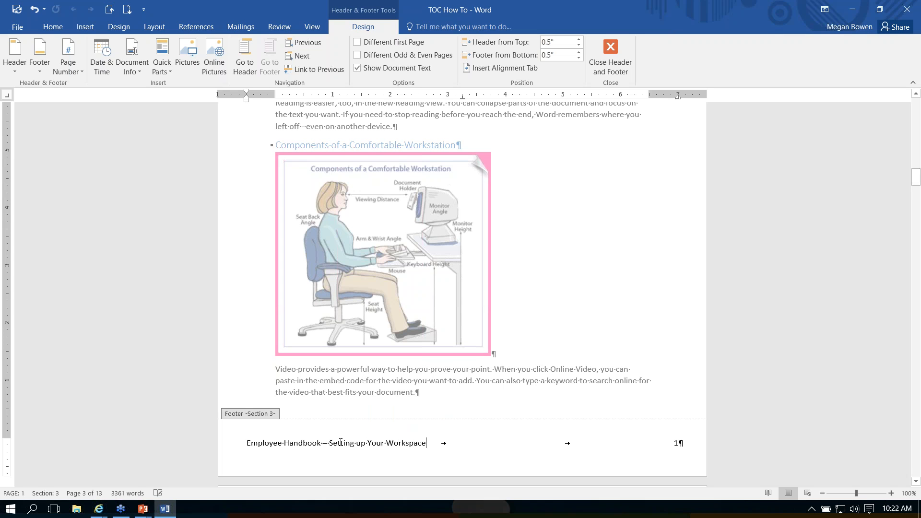
{"action": "left_click", "coordinate": [83, 71]}
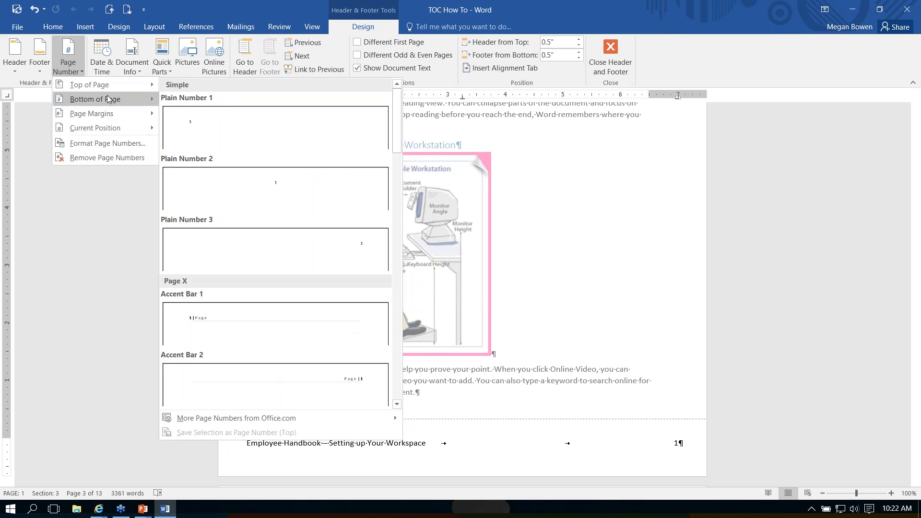
{"action": "mouse_move", "coordinate": [108, 99]}
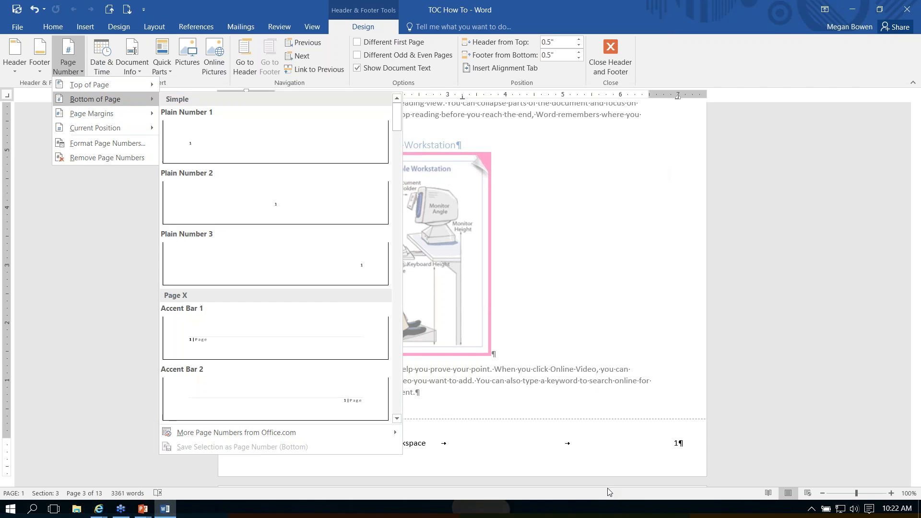
{"action": "left_click", "coordinate": [478, 449]}
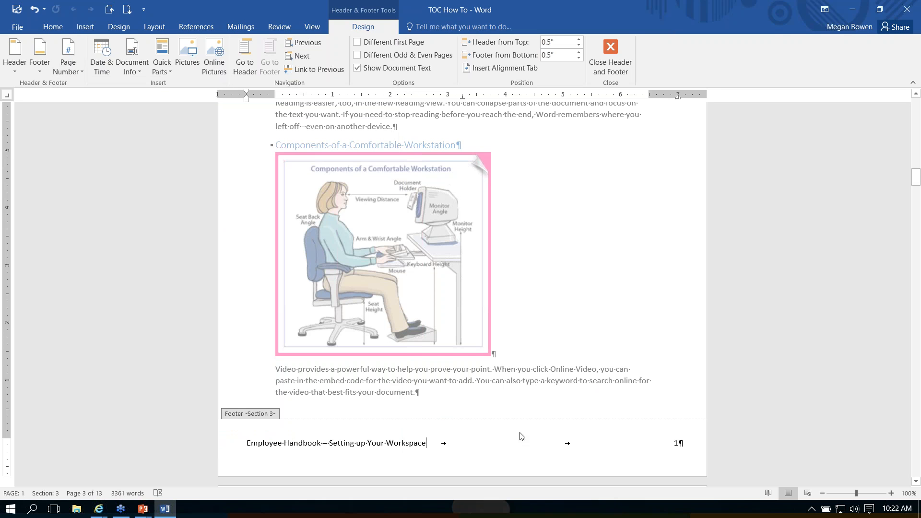
Step: Add a second line to the section 3 footer reading "Revised" followed by the inserted date "Wednesday, October 26, 2016"
{"action": "key", "text": "Return"}
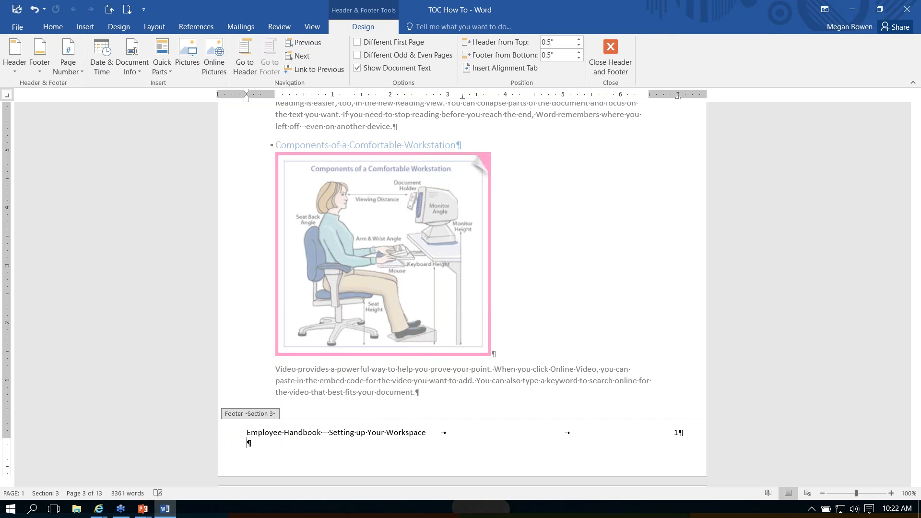
{"action": "type", "text": "Revised"}
{"action": "left_click", "coordinate": [105, 62]}
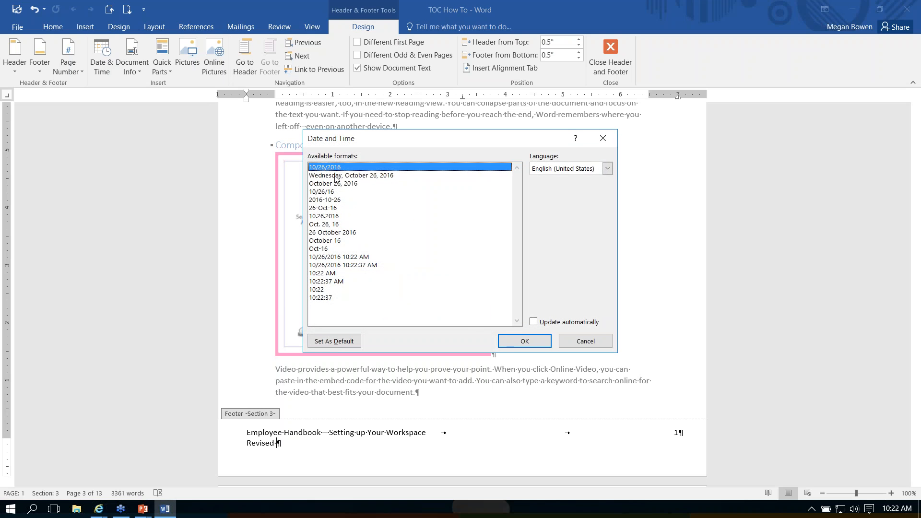
{"action": "left_click", "coordinate": [332, 176]}
{"action": "left_click", "coordinate": [527, 341]}
{"action": "left_click", "coordinate": [370, 445]}
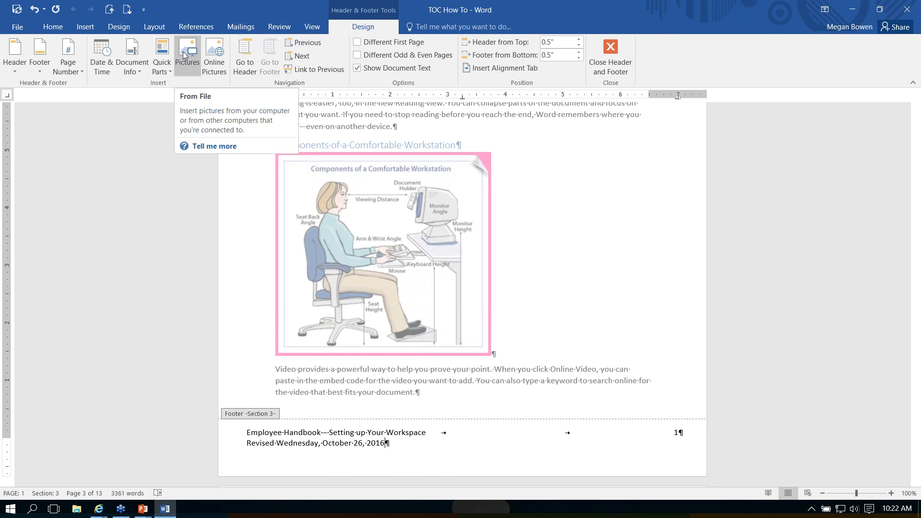
Step: Go to the section 3 header, close header and footer editing, and hide the formatting marks
{"action": "left_click", "coordinate": [246, 58]}
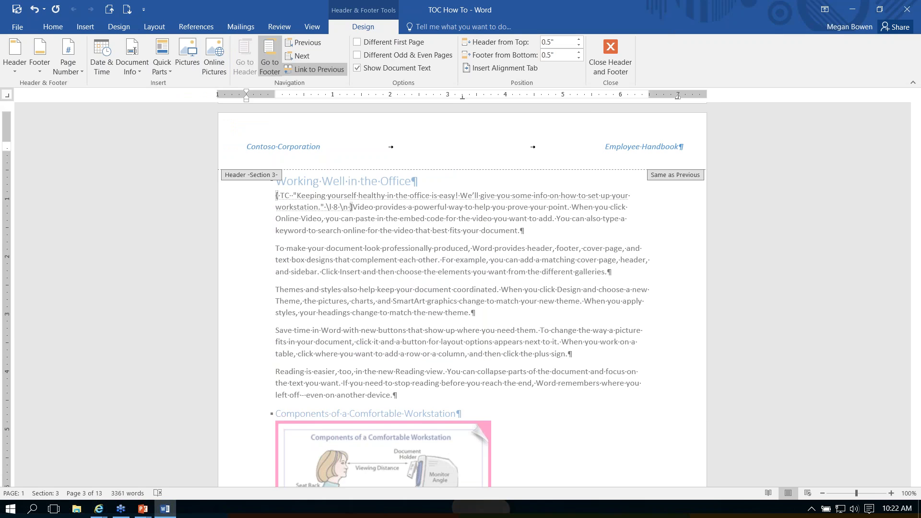
{"action": "left_click", "coordinate": [608, 47]}
{"action": "scroll", "coordinate": [583, 382], "scroll_direction": "down", "scroll_amount": 5}
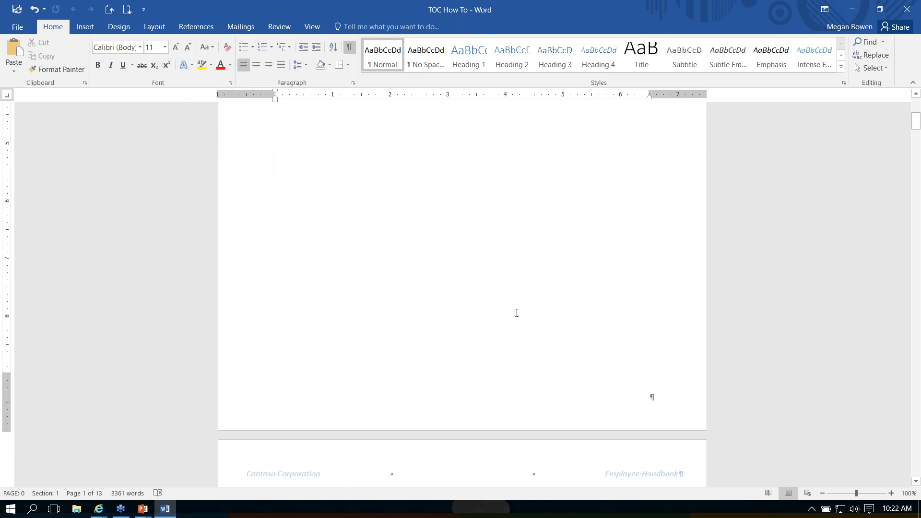
{"action": "left_click", "coordinate": [348, 50]}
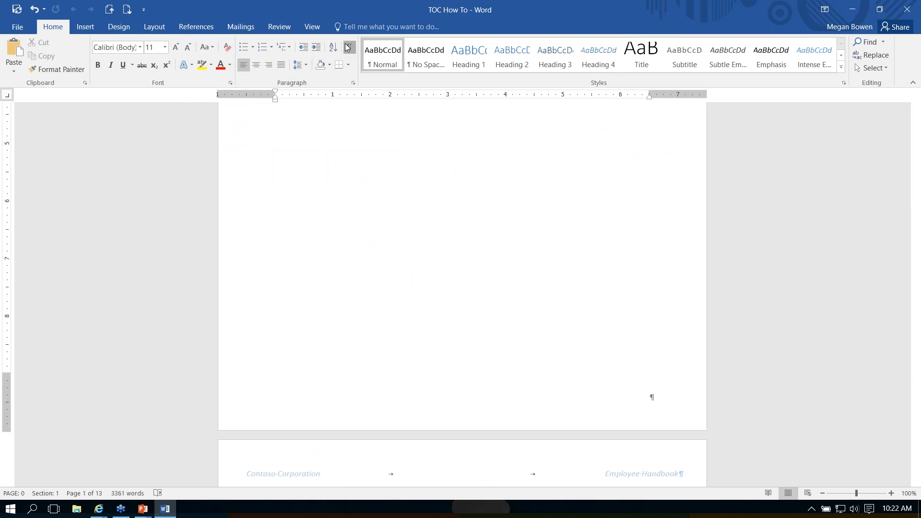
Step: Display multiple pages side by side and review the headers, footers and page numbers across the sections
{"action": "left_click", "coordinate": [312, 26]}
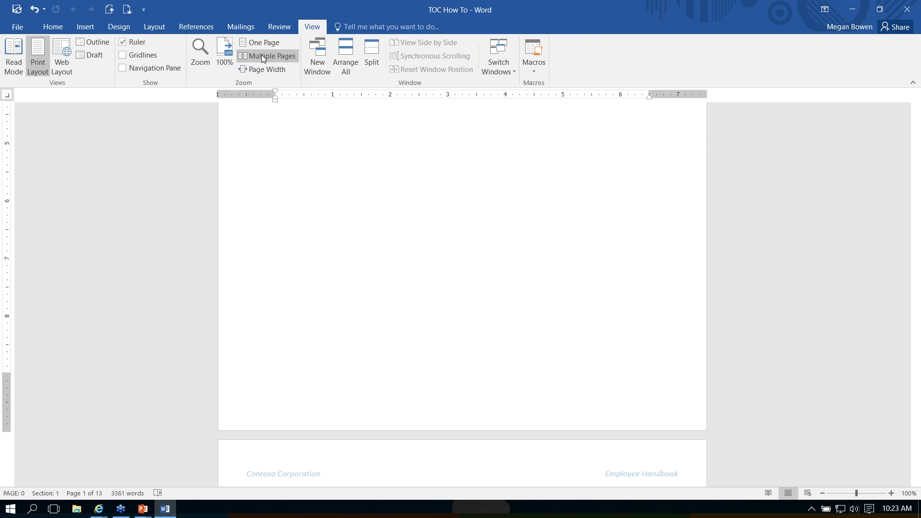
{"action": "left_click", "coordinate": [265, 55]}
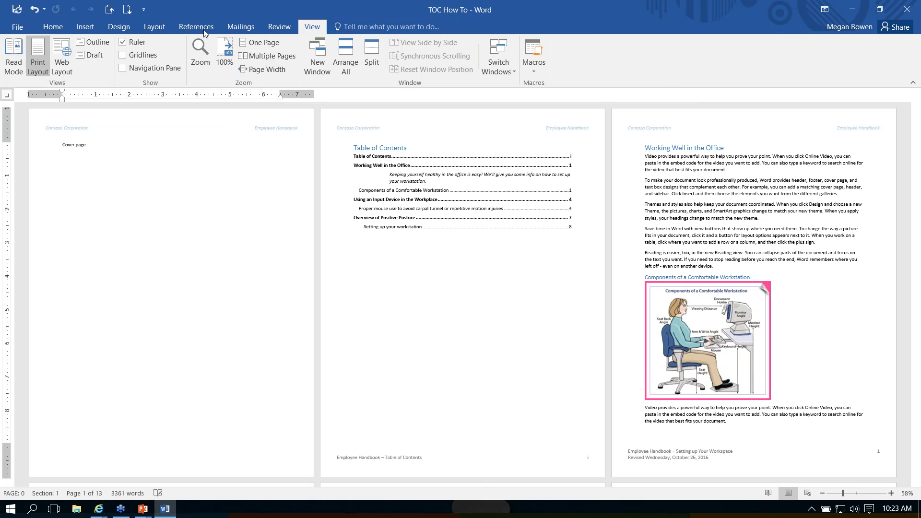
{"action": "left_click", "coordinate": [126, 9]}
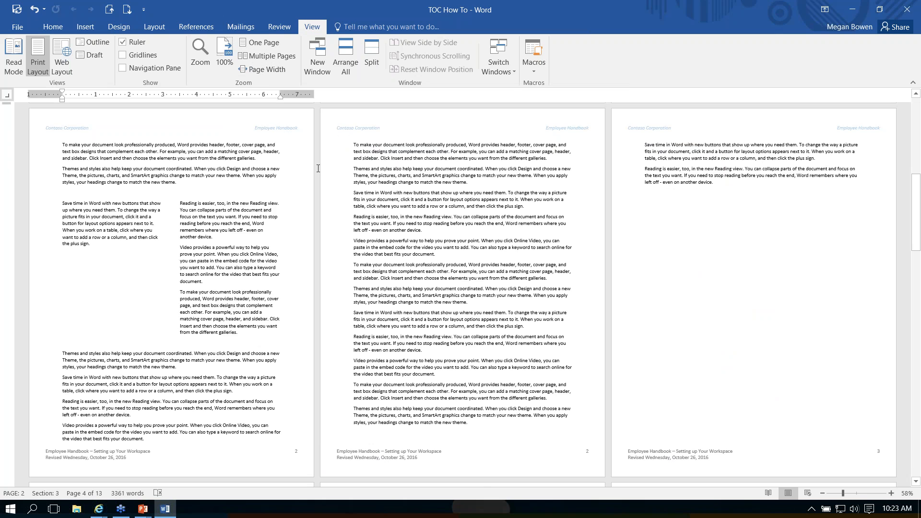
{"action": "scroll", "coordinate": [318, 168], "scroll_direction": "up", "scroll_amount": 3}
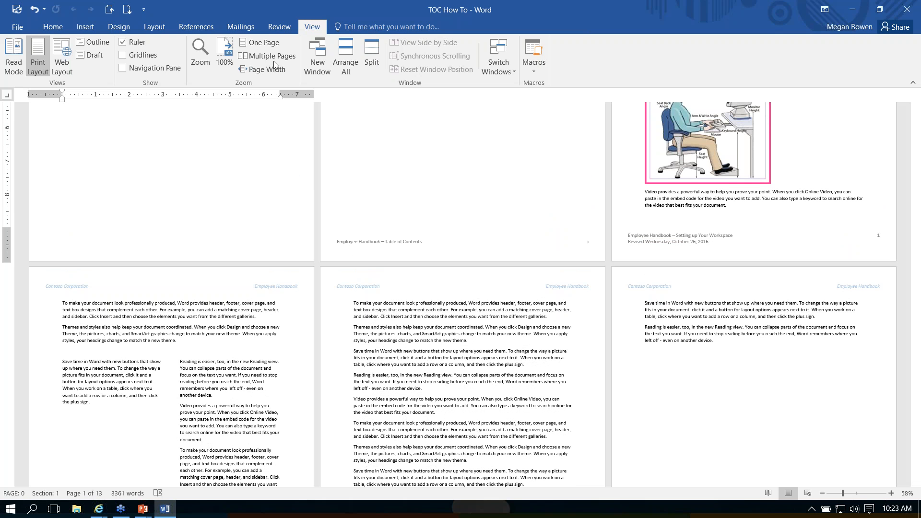
{"action": "scroll", "coordinate": [574, 396], "scroll_direction": "up", "scroll_amount": 4}
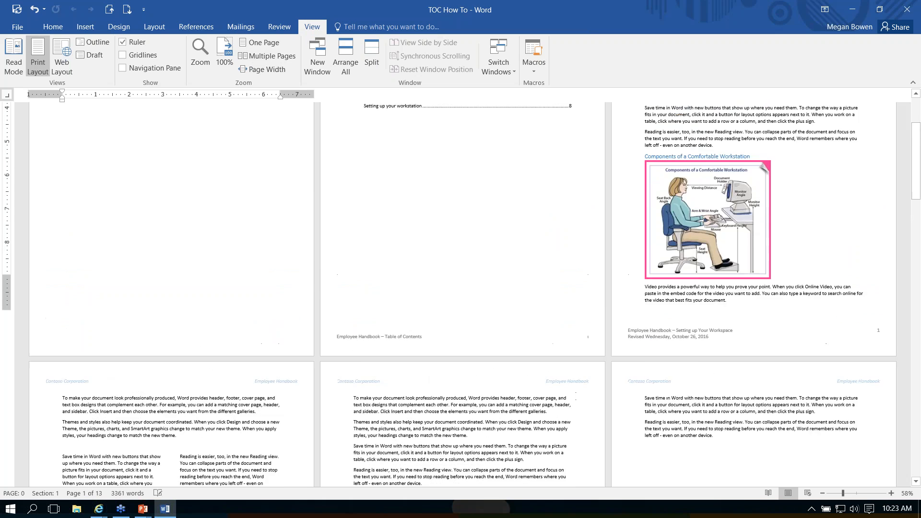
Step: Switch to the PowerPoint slide show and advance to the "Overall Document Layout" slide
{"action": "key", "text": "alt+Tab"}
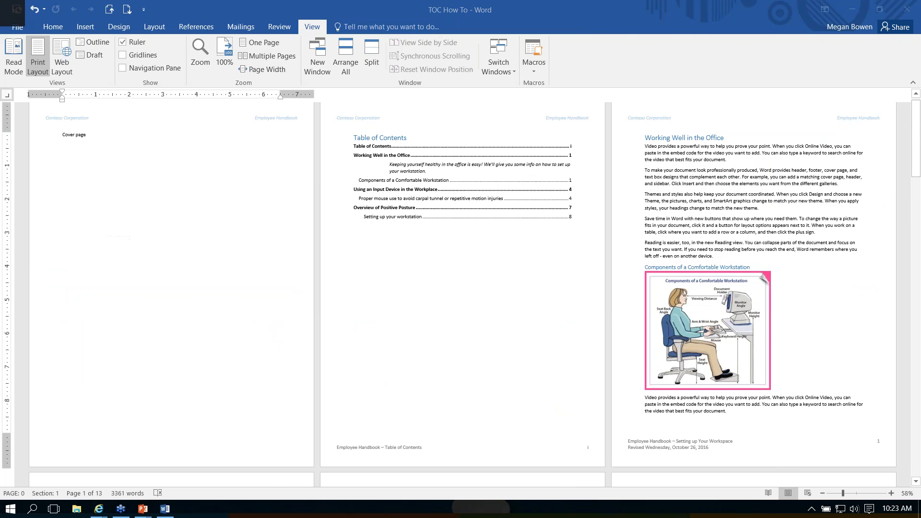
{"action": "key", "text": "Right"}
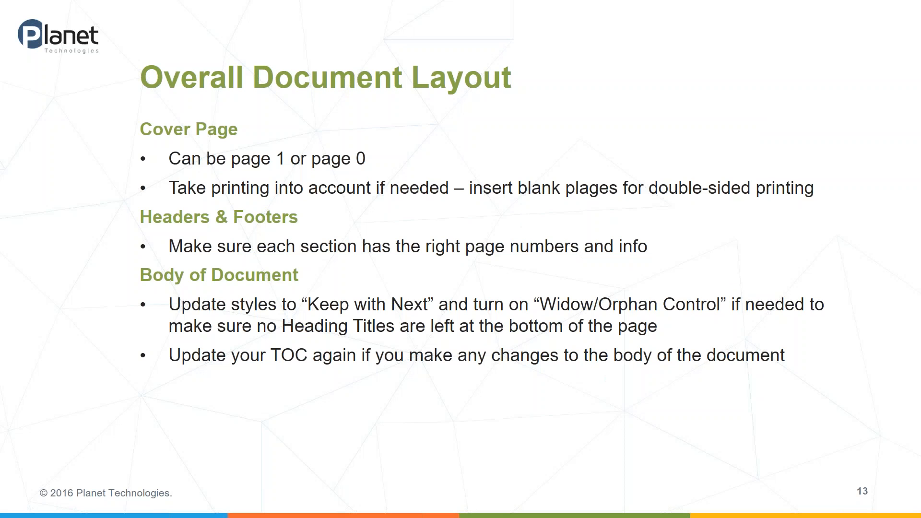
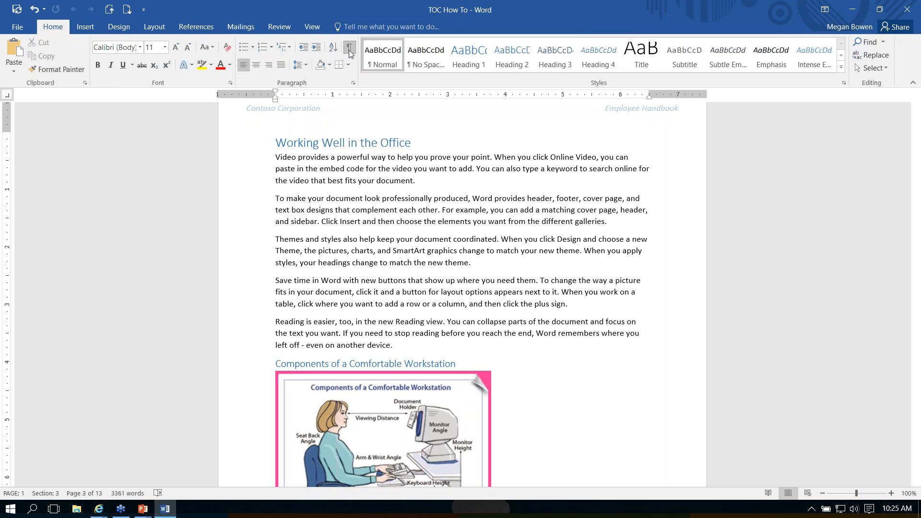
Step: Highlight the TC field below the "Working Well in the Office" heading, then toggle the formatting marks and leave them hidden
{"action": "left_click_drag", "start_coordinate": [276, 145], "coordinate": [350, 157]}
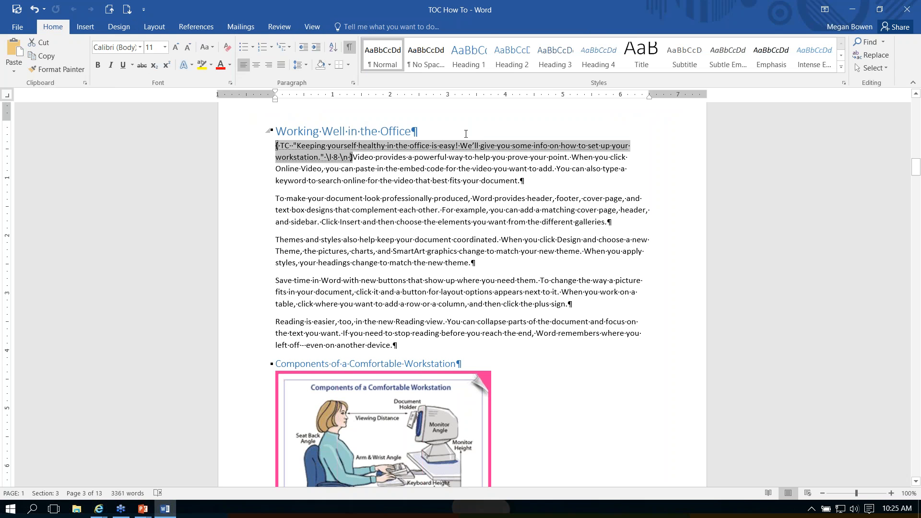
{"action": "left_click", "coordinate": [465, 128]}
{"action": "left_click", "coordinate": [349, 48]}
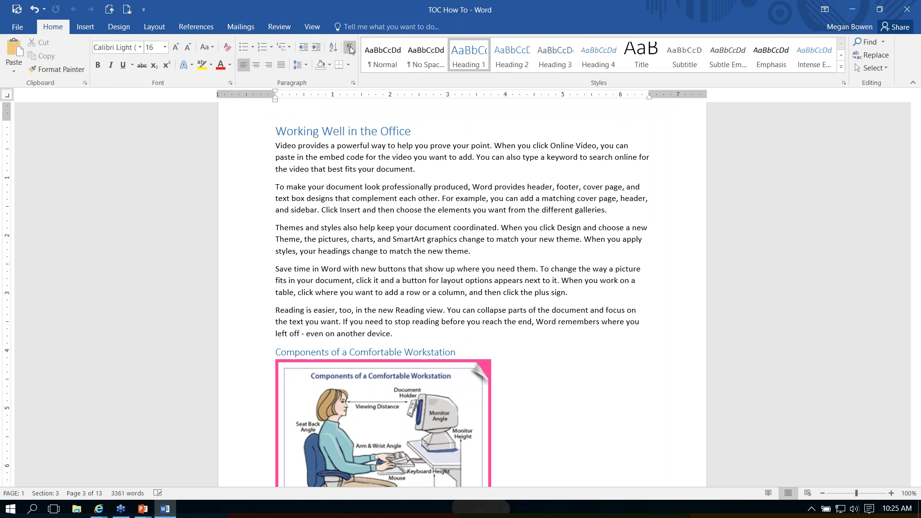
{"action": "left_click", "coordinate": [350, 48]}
{"action": "left_click", "coordinate": [350, 48]}
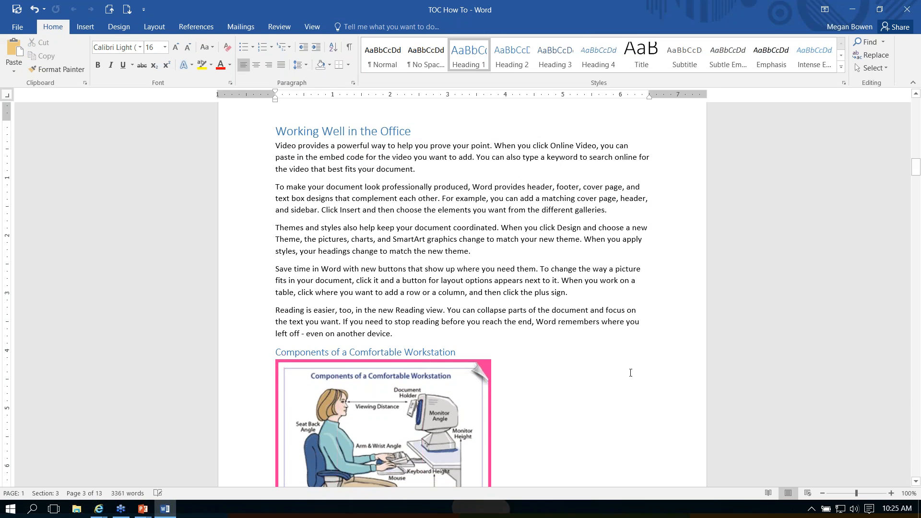
Step: Place the cursor in the "Using an Input Device in the Workplace" heading and show the formatting marks
{"action": "scroll", "coordinate": [624, 403], "scroll_direction": "down", "scroll_amount": 10}
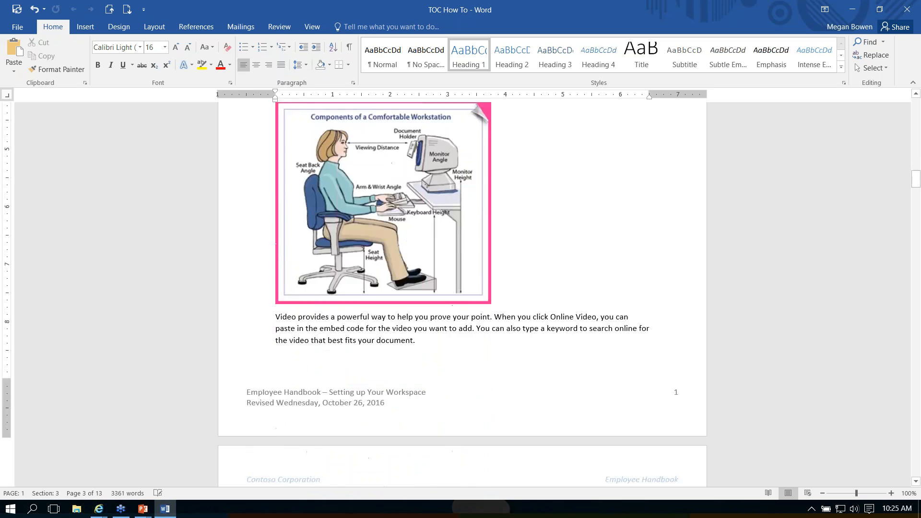
{"action": "scroll", "coordinate": [460, 295], "scroll_direction": "down", "scroll_amount": 15}
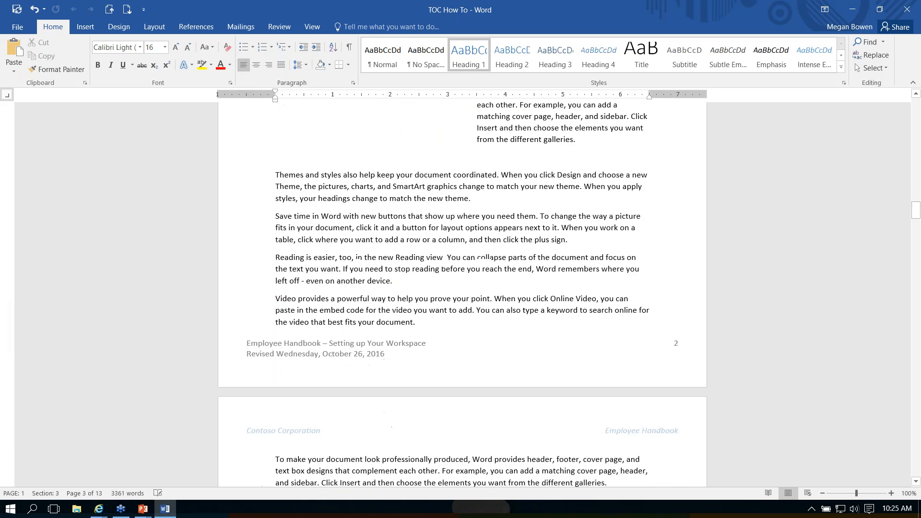
{"action": "scroll", "coordinate": [460, 295], "scroll_direction": "down", "scroll_amount": 20}
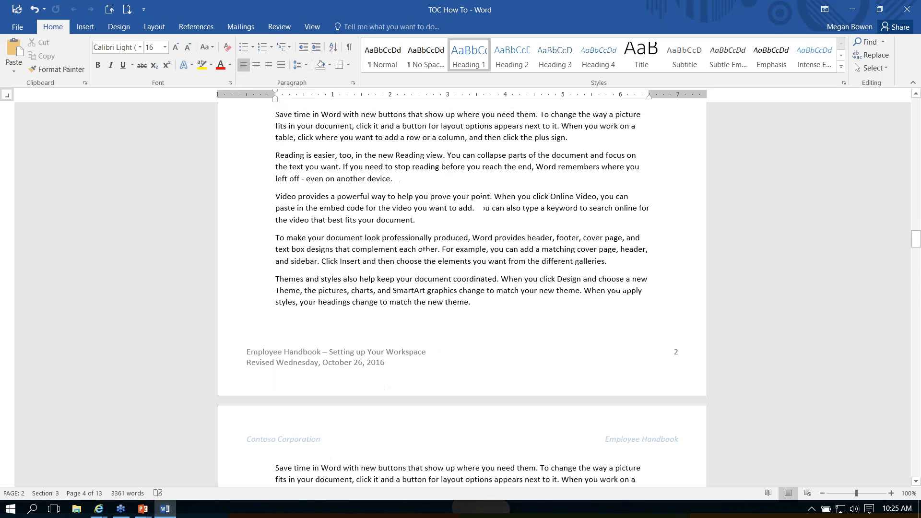
{"action": "scroll", "coordinate": [460, 295], "scroll_direction": "down", "scroll_amount": 7}
{"action": "scroll", "coordinate": [433, 349], "scroll_direction": "down", "scroll_amount": 1}
{"action": "left_click", "coordinate": [450, 335]}
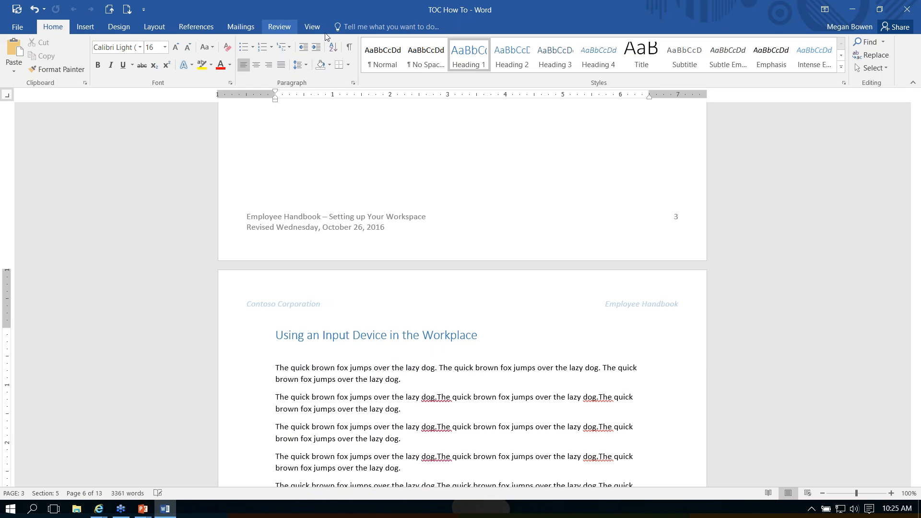
{"action": "left_click", "coordinate": [349, 46]}
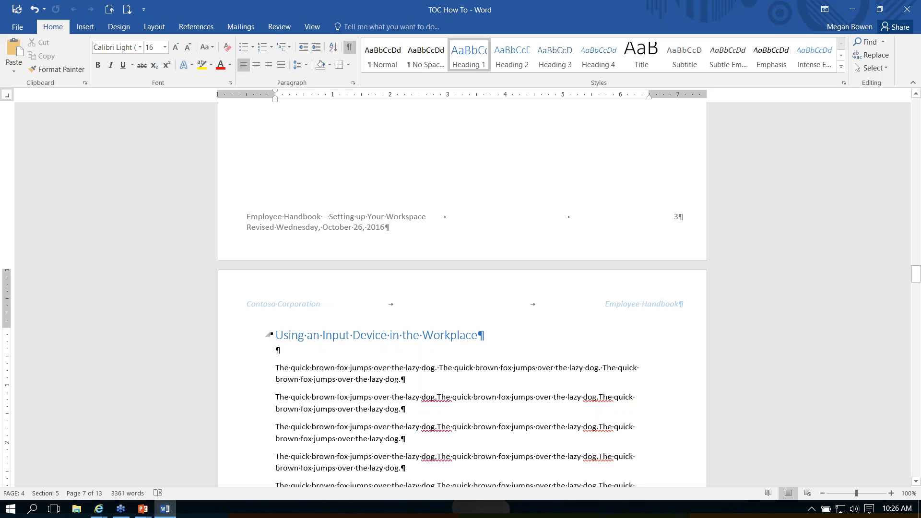
Step: Review the line and page break settings of the "Using an Input Device in the Workplace" heading, leaving them as they are
{"action": "left_click", "coordinate": [245, 337]}
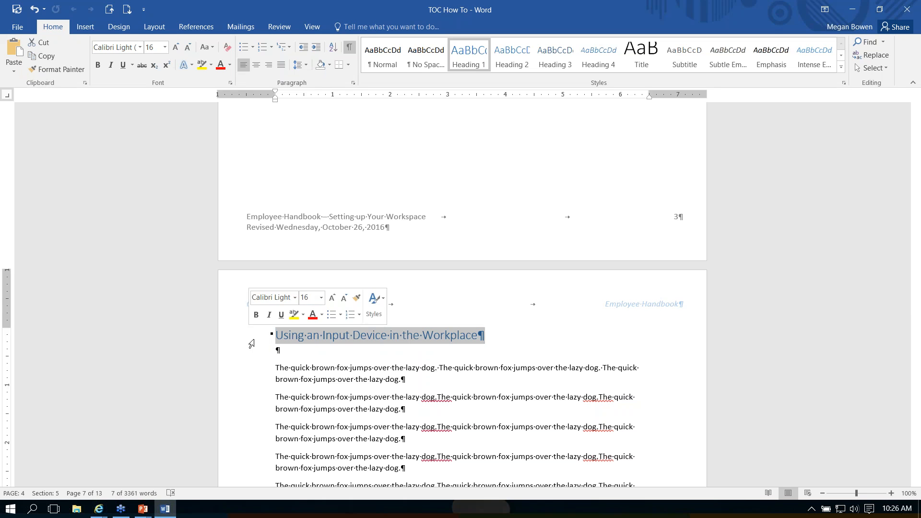
{"action": "left_click", "coordinate": [501, 339]}
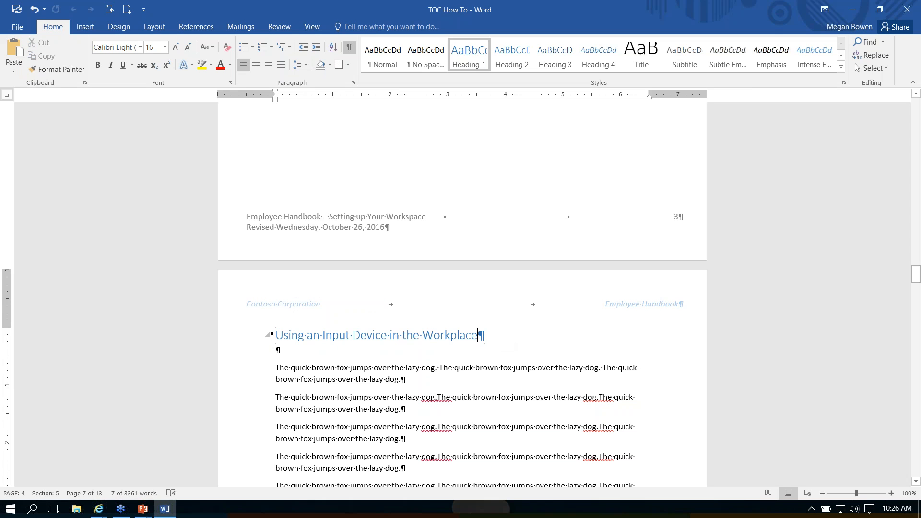
{"action": "left_click", "coordinate": [247, 343]}
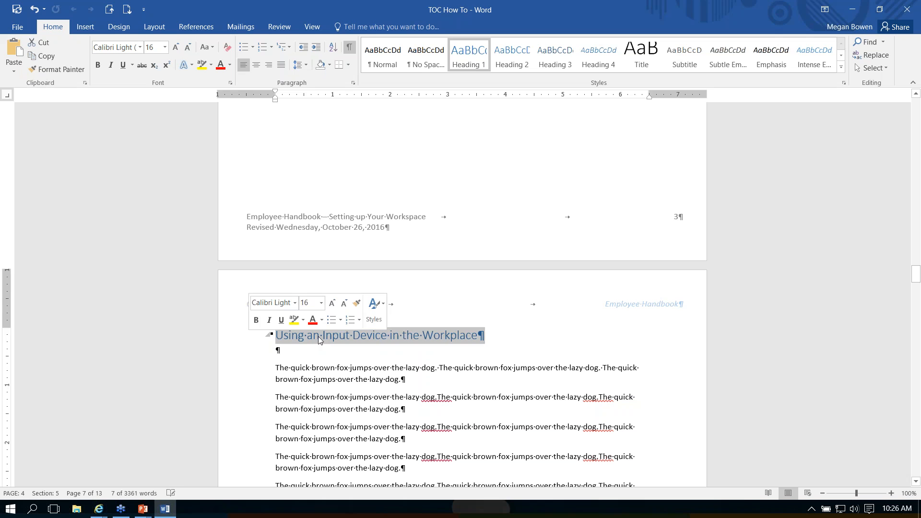
{"action": "left_click", "coordinate": [318, 336]}
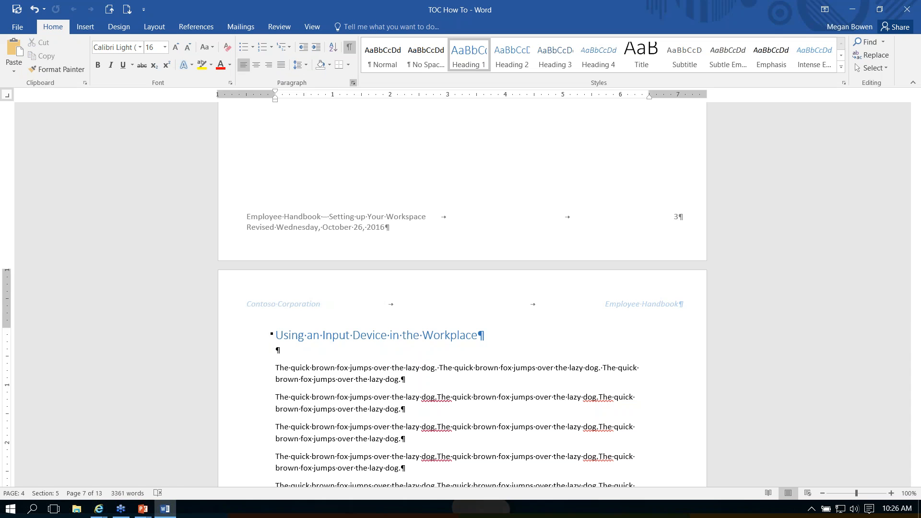
{"action": "left_click", "coordinate": [353, 83]}
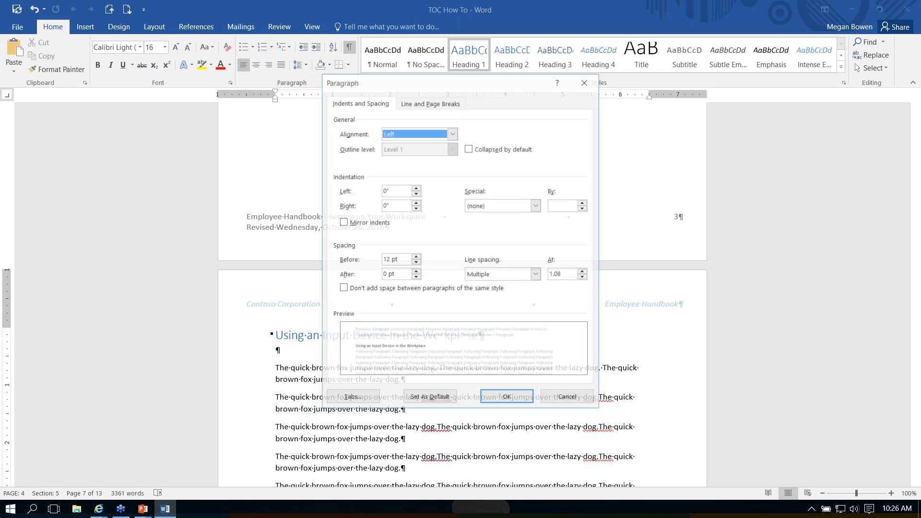
{"action": "left_click", "coordinate": [424, 104]}
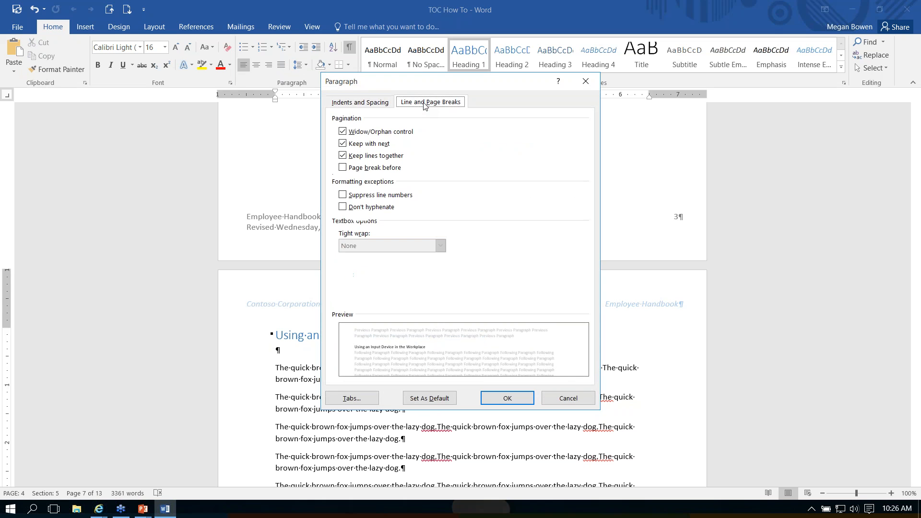
{"action": "left_click_drag", "start_coordinate": [414, 85], "coordinate": [503, 84]}
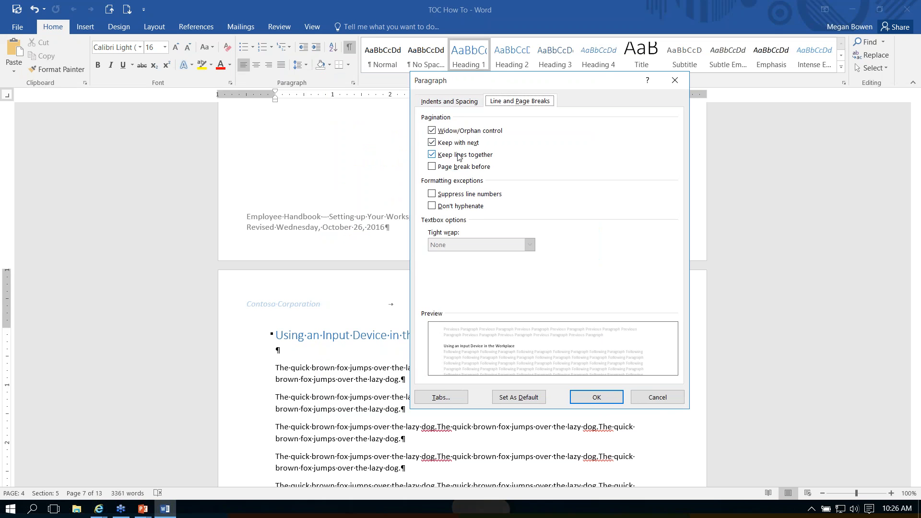
{"action": "left_click", "coordinate": [673, 398]}
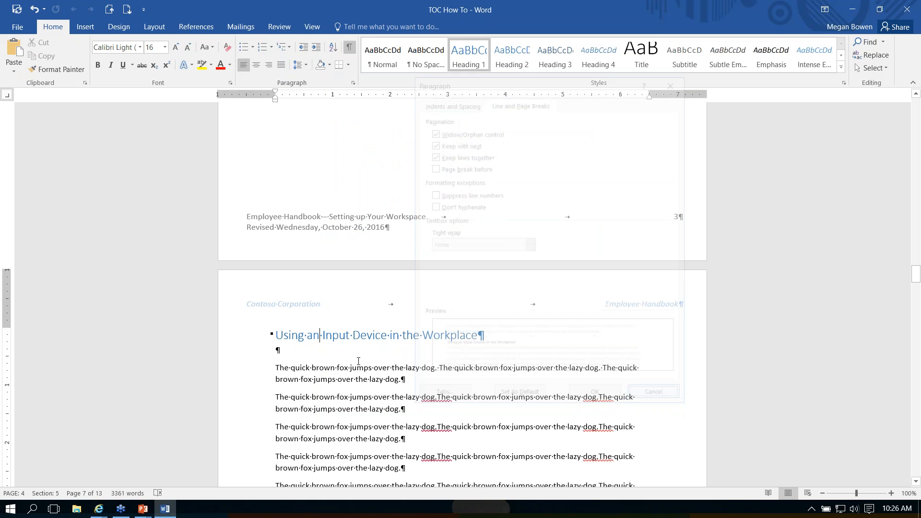
Step: Turn off Widow/Orphan control, Keep with next and Keep lines together for the "Using an Input Device in the Workplace" heading
{"action": "left_click", "coordinate": [244, 336]}
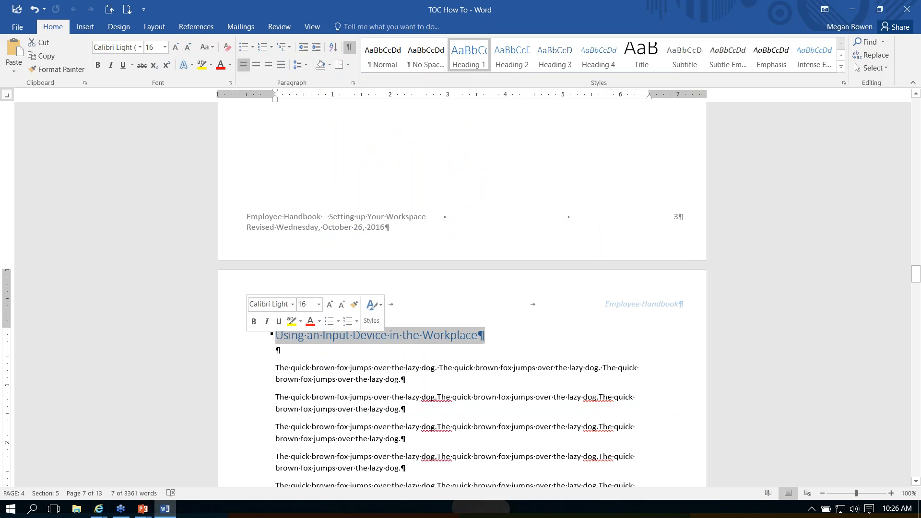
{"action": "left_click", "coordinate": [353, 83]}
{"action": "left_click", "coordinate": [448, 131]}
{"action": "left_click", "coordinate": [448, 143]}
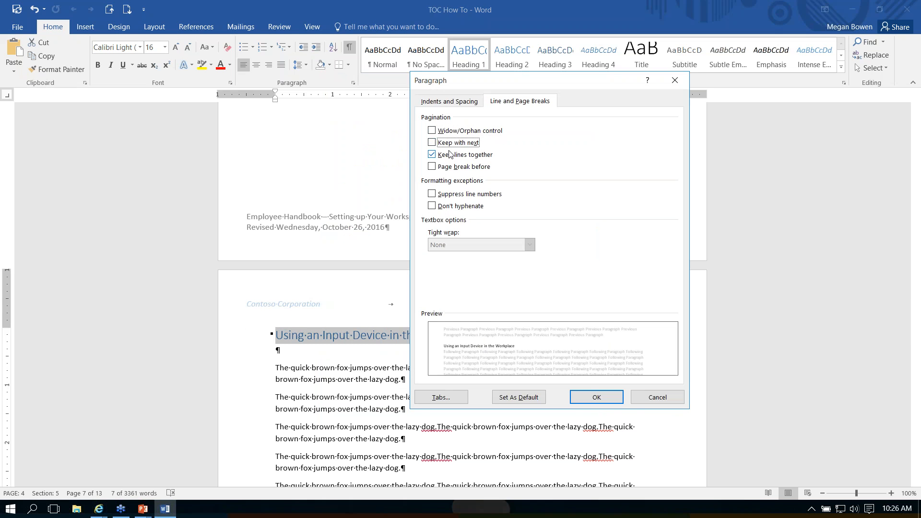
{"action": "left_click", "coordinate": [432, 154]}
{"action": "left_click", "coordinate": [609, 396]}
{"action": "left_click", "coordinate": [314, 336]}
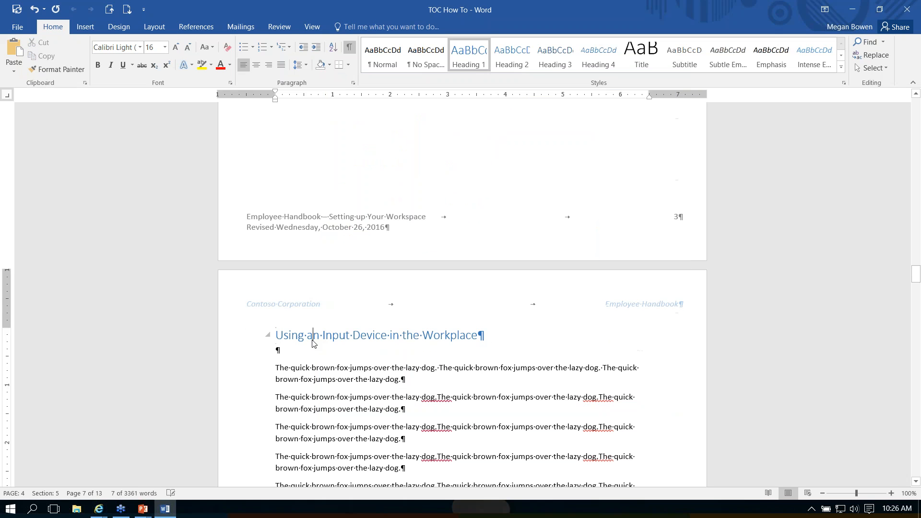
{"action": "left_click", "coordinate": [243, 344]}
Step: Delete the page break ahead of the "Using an Input Device in the Workplace" heading, along with its empty paragraph
{"action": "scroll", "coordinate": [522, 345], "scroll_direction": "up", "scroll_amount": 10}
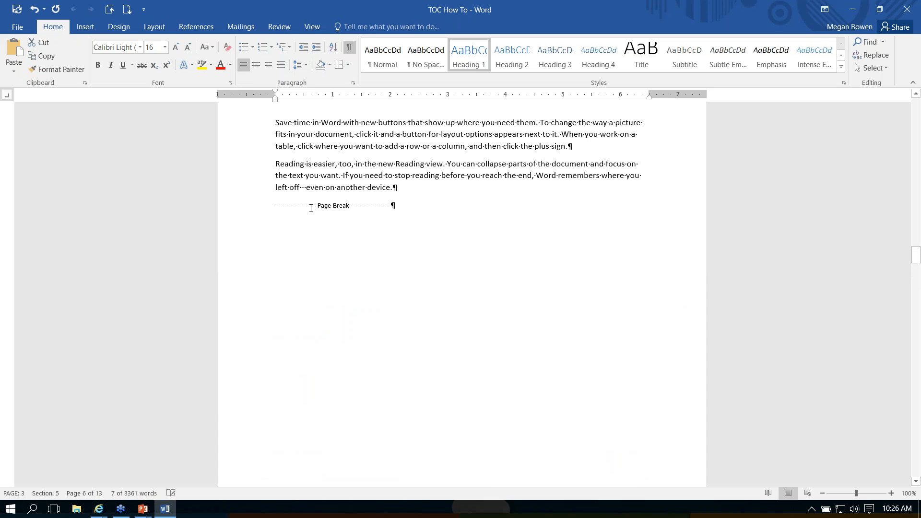
{"action": "left_click", "coordinate": [311, 208]}
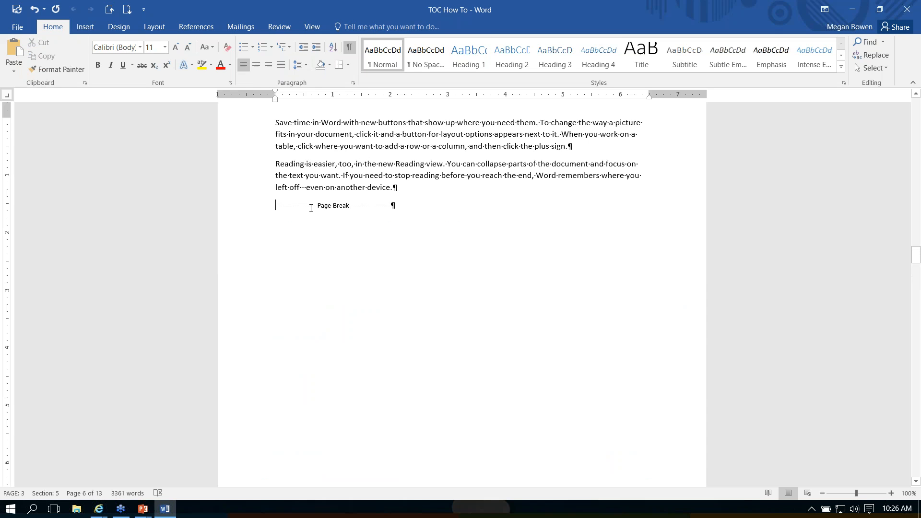
{"action": "key", "text": "Delete"}
{"action": "key", "text": "Delete"}
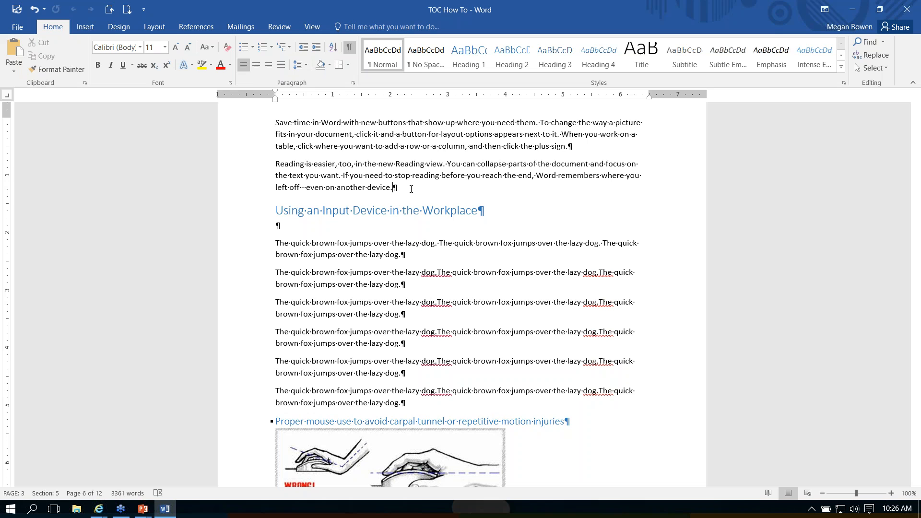
Step: Insert blank paragraphs above the "Using an Input Device in the Workplace" heading until it sits at the bottom of page 3
{"action": "key", "text": "Return"}
{"action": "key", "text": "Return"}
{"action": "key", "text": "Return"}
{"action": "key", "text": "Return"}
{"action": "key", "text": "Return"}
{"action": "key", "text": "Return"}
{"action": "key", "text": "Return"}
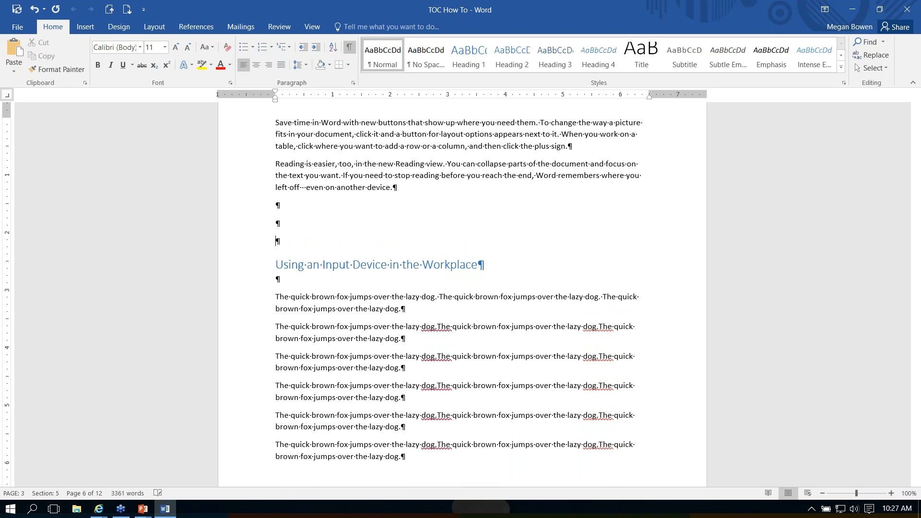
{"action": "key", "text": "Return"}
{"action": "key", "text": "Return"}
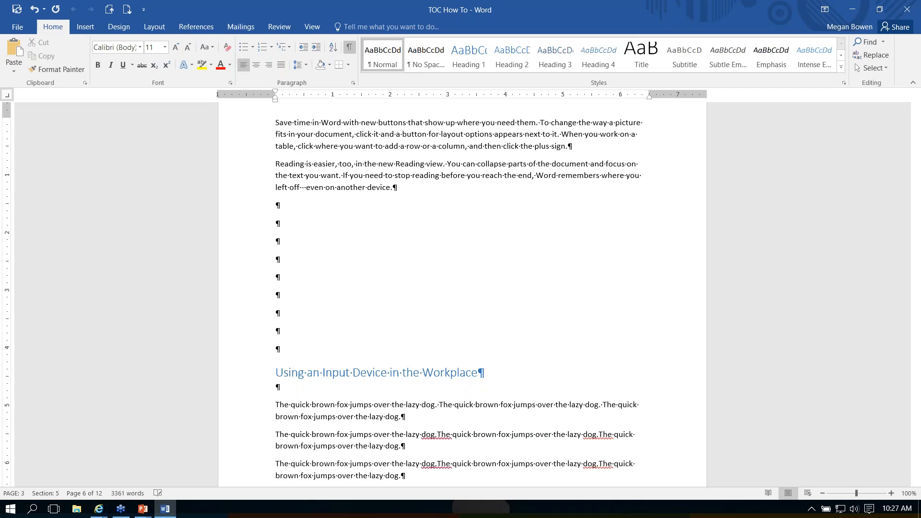
{"action": "scroll", "coordinate": [462, 288], "scroll_direction": "down", "scroll_amount": 5}
{"action": "key", "text": "Return"}
{"action": "key", "text": "Return"}
{"action": "key", "text": "Return"}
{"action": "key", "text": "Return"}
{"action": "key", "text": "Return"}
{"action": "key", "text": "Return"}
{"action": "key", "text": "Return"}
{"action": "key", "text": "Return"}
{"action": "key", "text": "Return"}
{"action": "key", "text": "Return"}
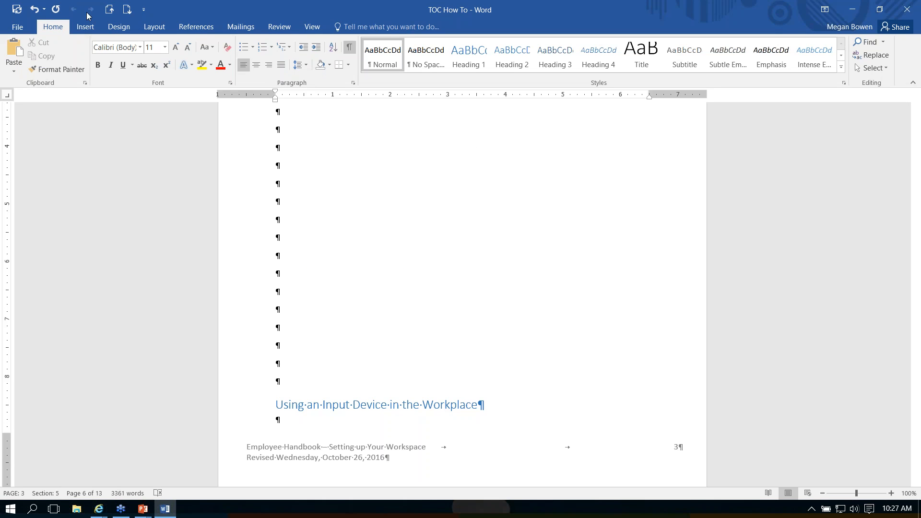
Step: Return to the table of contents on the second page and update the entire table
{"action": "left_click", "coordinate": [109, 277]}
{"action": "key", "text": "ctrl+Home"}
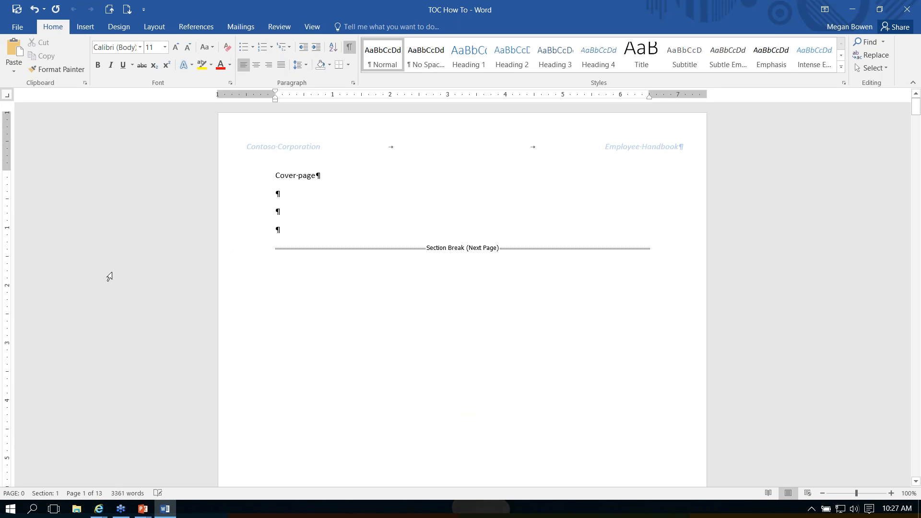
{"action": "left_click", "coordinate": [127, 9]}
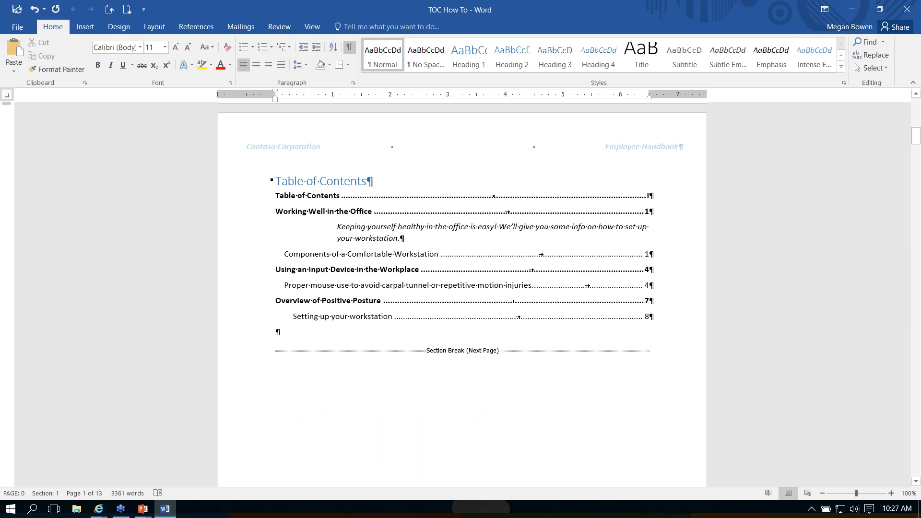
{"action": "right_click", "coordinate": [400, 206]}
{"action": "left_click", "coordinate": [430, 278]}
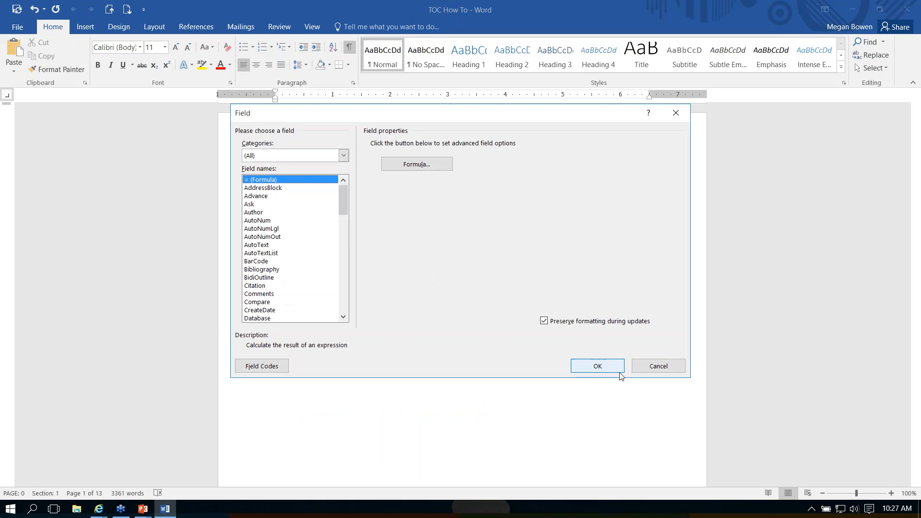
{"action": "left_click", "coordinate": [653, 363]}
{"action": "right_click", "coordinate": [443, 269]}
{"action": "left_click", "coordinate": [481, 335]}
{"action": "left_click", "coordinate": [420, 255]}
{"action": "left_click", "coordinate": [472, 274]}
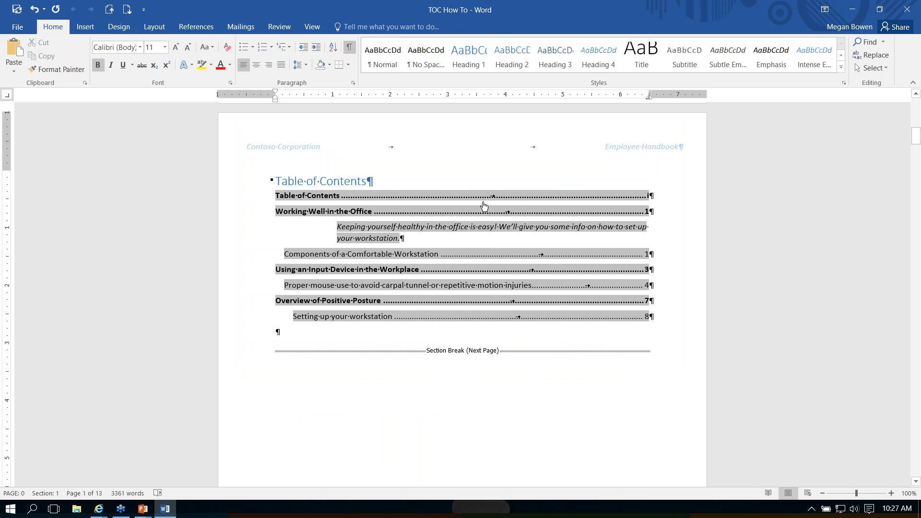
Step: Follow the "Components of a Comfortable Workstation" entry, then examine the "Using an Input Device in the Workplace" heading and the body text split from it
{"action": "left_click", "coordinate": [358, 254]}
{"action": "scroll", "coordinate": [525, 380], "scroll_direction": "down", "scroll_amount": 20}
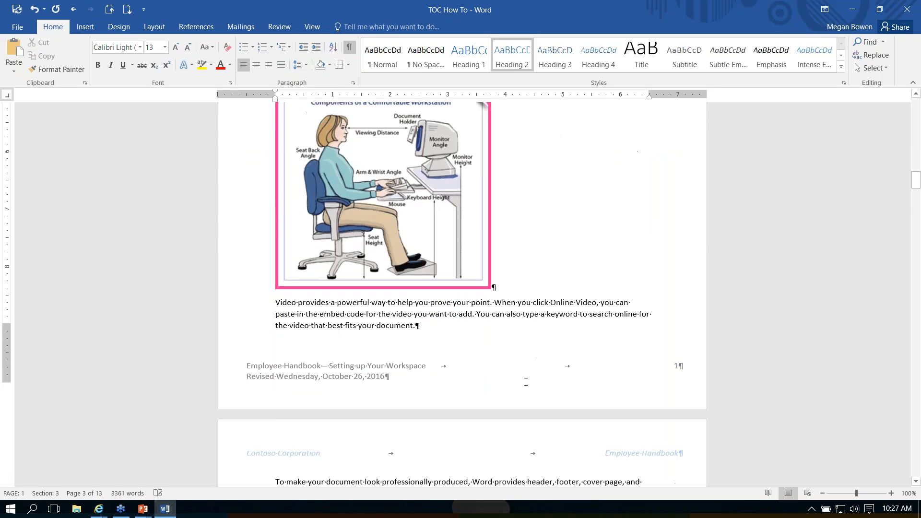
{"action": "scroll", "coordinate": [463, 295], "scroll_direction": "down", "scroll_amount": 15}
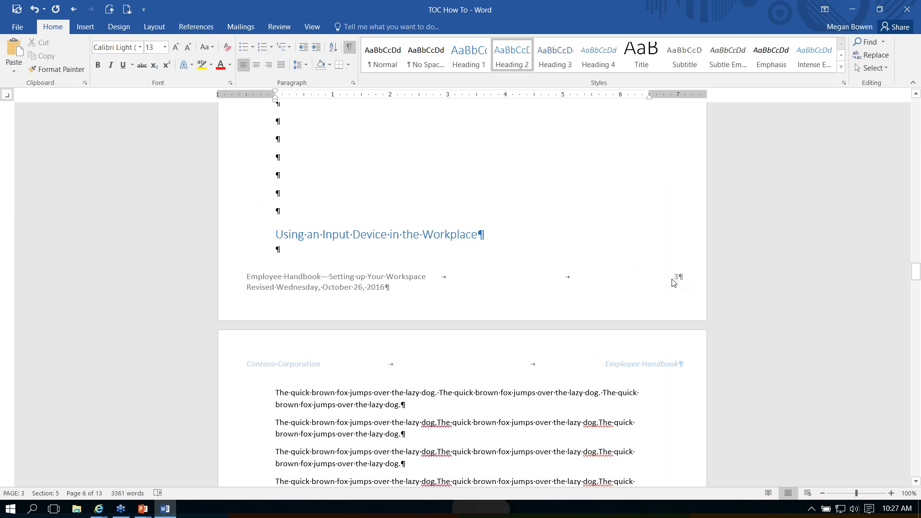
{"action": "left_click", "coordinate": [277, 234]}
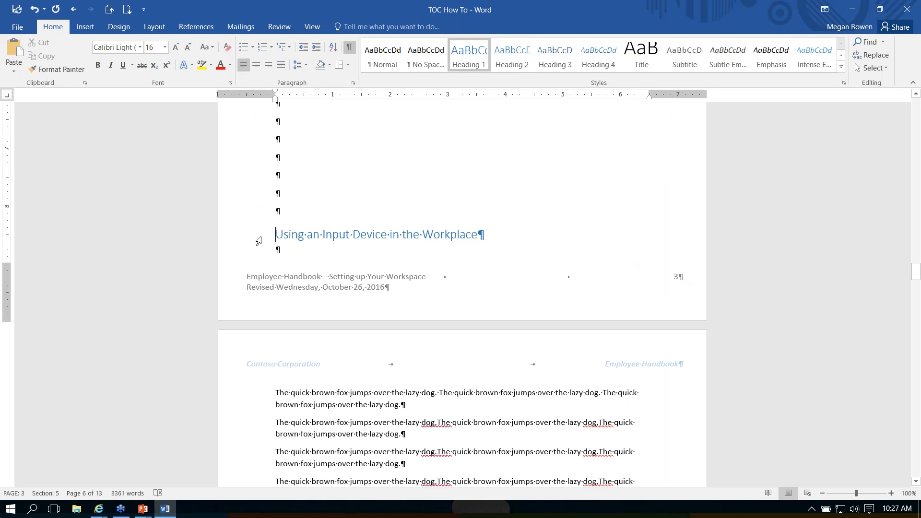
{"action": "left_click_drag", "start_coordinate": [244, 238], "coordinate": [270, 389]}
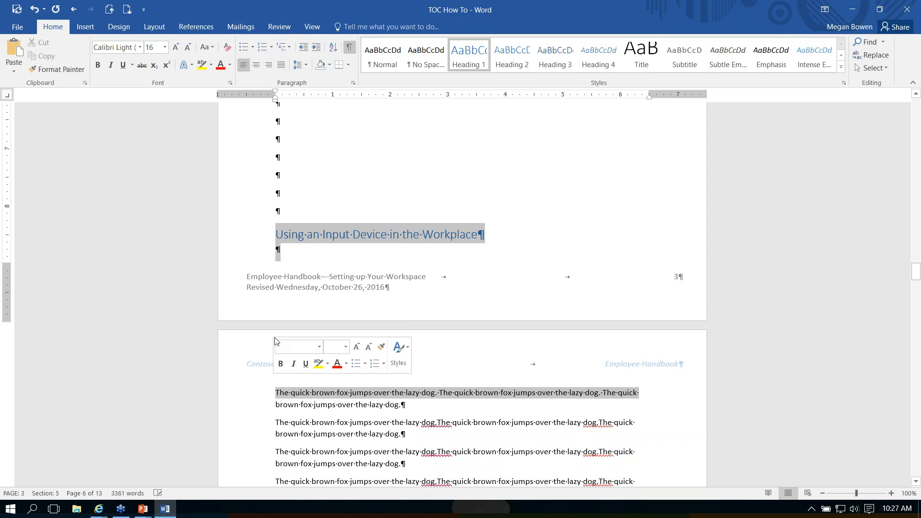
Step: Insert a page break directly before the "Using an Input Device in the Workplace" heading
{"action": "left_click", "coordinate": [277, 234]}
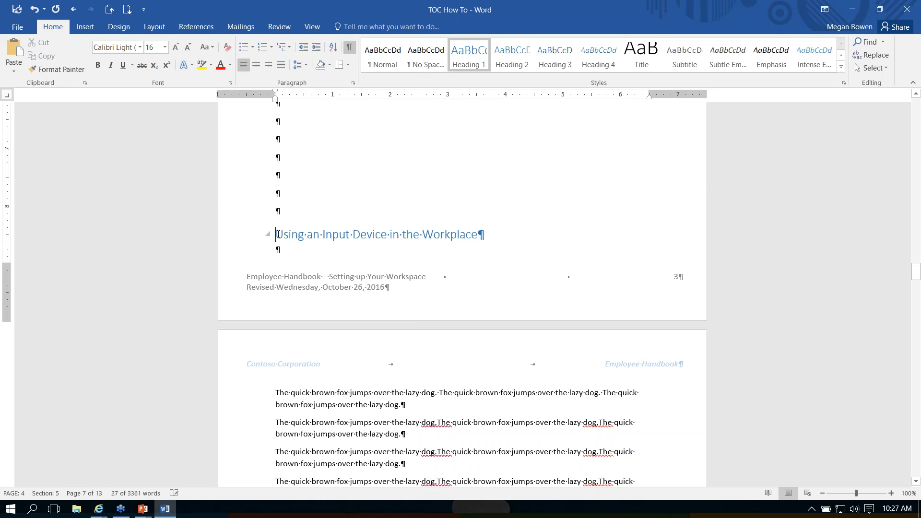
{"action": "left_click", "coordinate": [86, 26]}
{"action": "left_click", "coordinate": [65, 50]}
Step: Delete the run of blank paragraphs above the page break on page 3, keeping just one
{"action": "scroll", "coordinate": [312, 240], "scroll_direction": "up", "scroll_amount": 5}
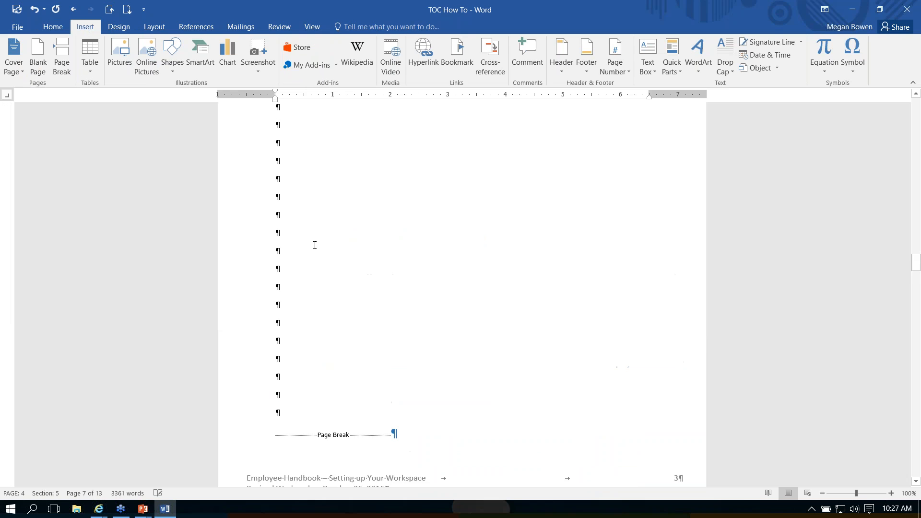
{"action": "left_click_drag", "start_coordinate": [277, 146], "coordinate": [304, 378]}
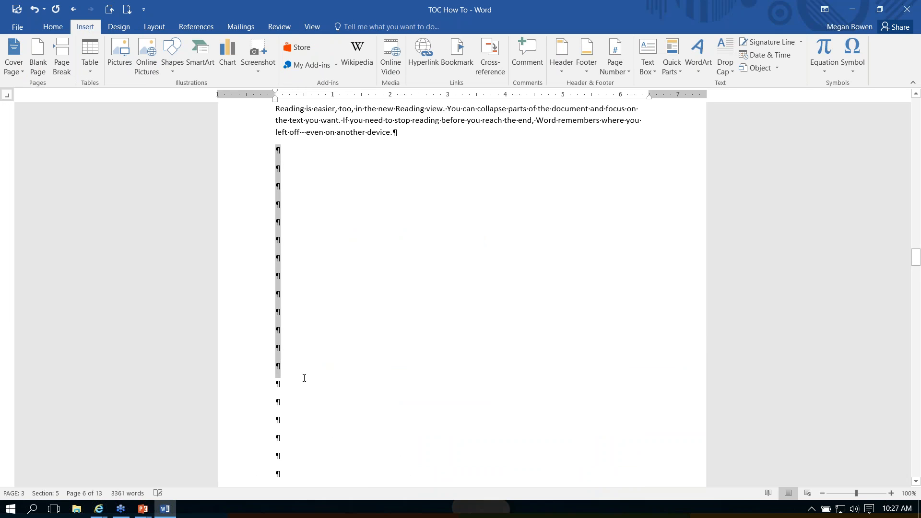
{"action": "key", "text": "Delete"}
{"action": "left_click_drag", "start_coordinate": [276, 133], "coordinate": [292, 288]}
{"action": "key", "text": "Delete"}
{"action": "key", "text": "ctrl+z"}
{"action": "left_click", "coordinate": [253, 151]}
{"action": "left_click_drag", "start_coordinate": [254, 152], "coordinate": [307, 294]}
{"action": "key", "text": "Delete"}
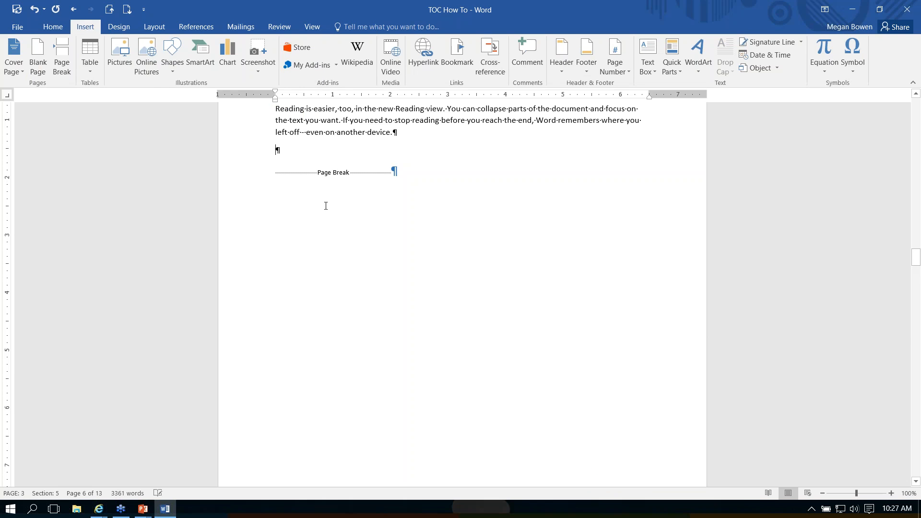
Step: Hide the formatting marks and place the cursor at the end of the "Using an Input Device in the Workplace" heading
{"action": "left_click", "coordinate": [53, 26]}
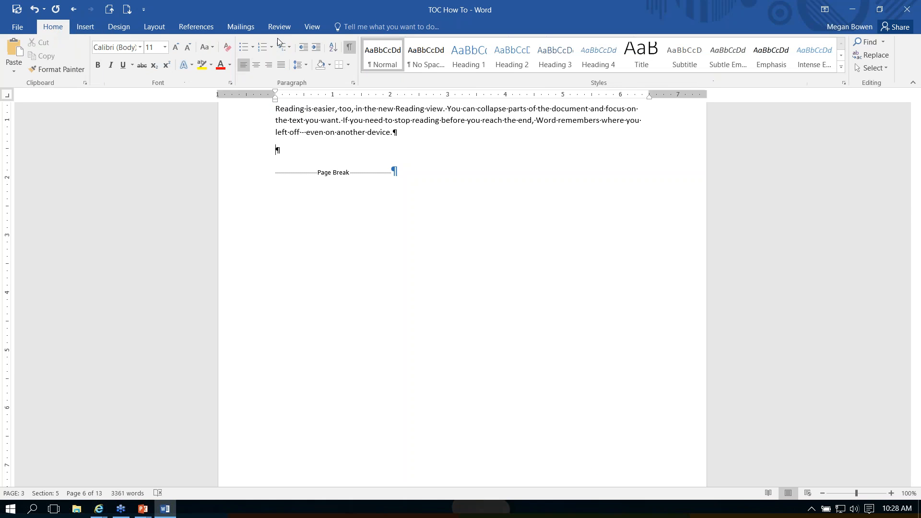
{"action": "left_click", "coordinate": [349, 47]}
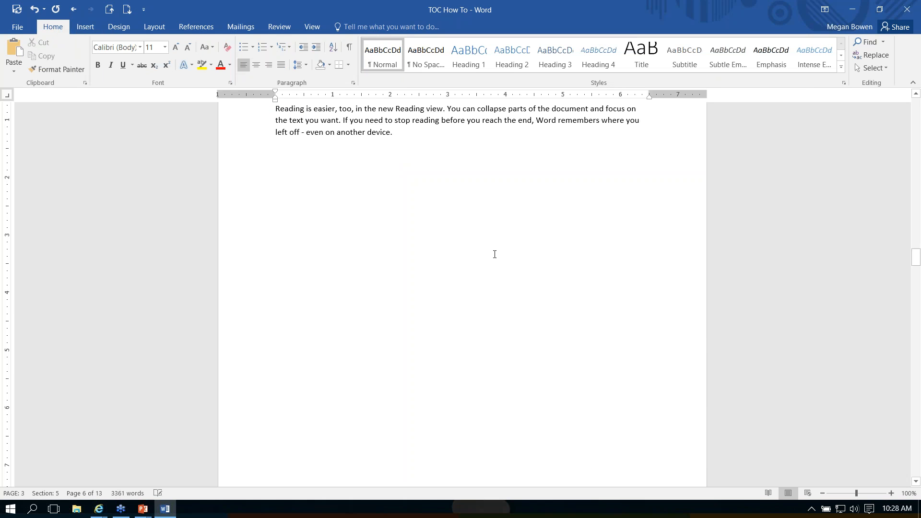
{"action": "scroll", "coordinate": [508, 278], "scroll_direction": "down", "scroll_amount": 4}
{"action": "scroll", "coordinate": [531, 303], "scroll_direction": "down", "scroll_amount": 5}
{"action": "left_click", "coordinate": [486, 310]}
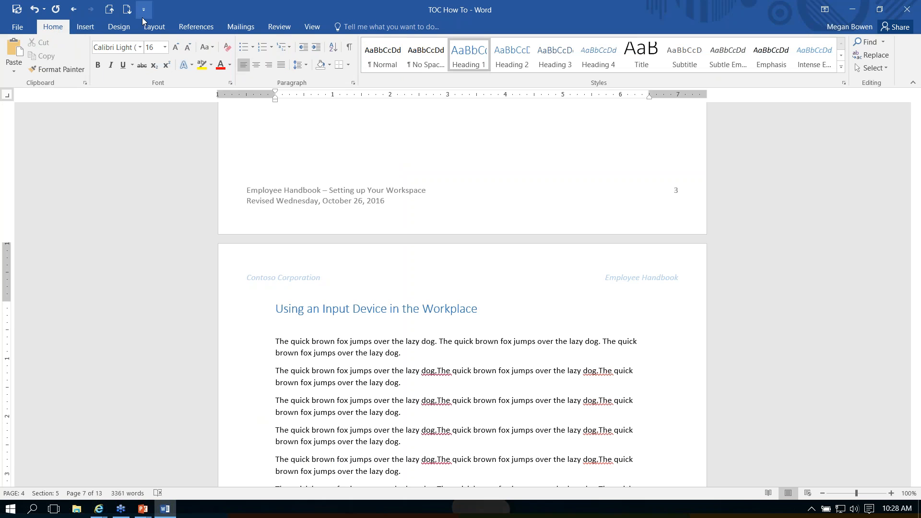
Step: Go back to the table of contents, update the entire table again, and place the cursor after the "Table of Contents" heading
{"action": "key", "text": "ctrl+Home"}
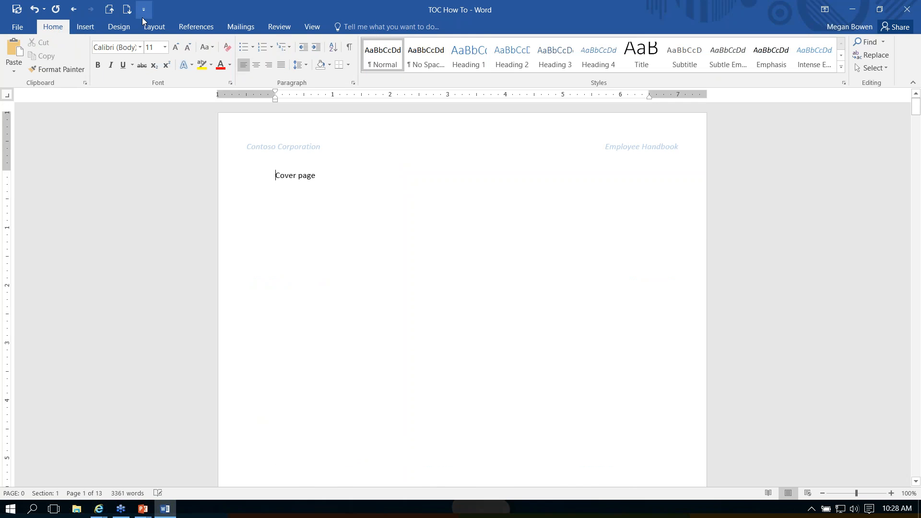
{"action": "left_click", "coordinate": [127, 9]}
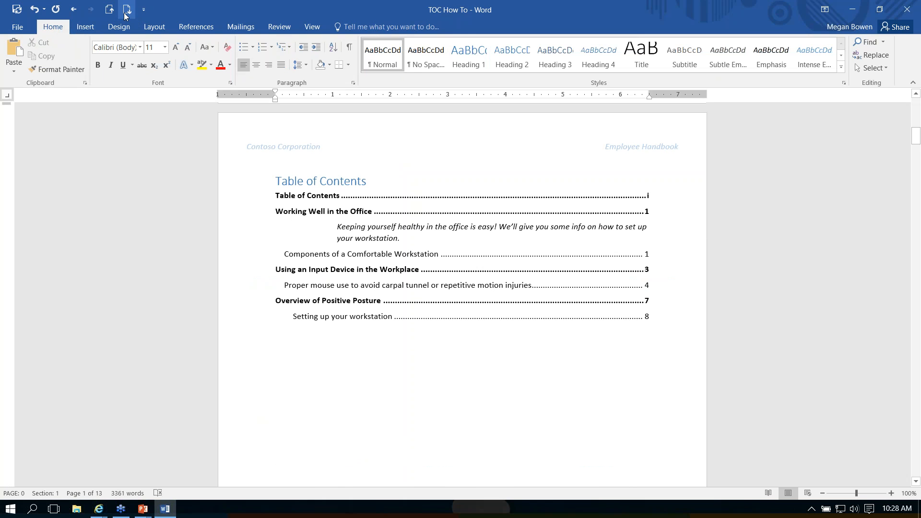
{"action": "right_click", "coordinate": [364, 197]}
{"action": "left_click", "coordinate": [397, 257]}
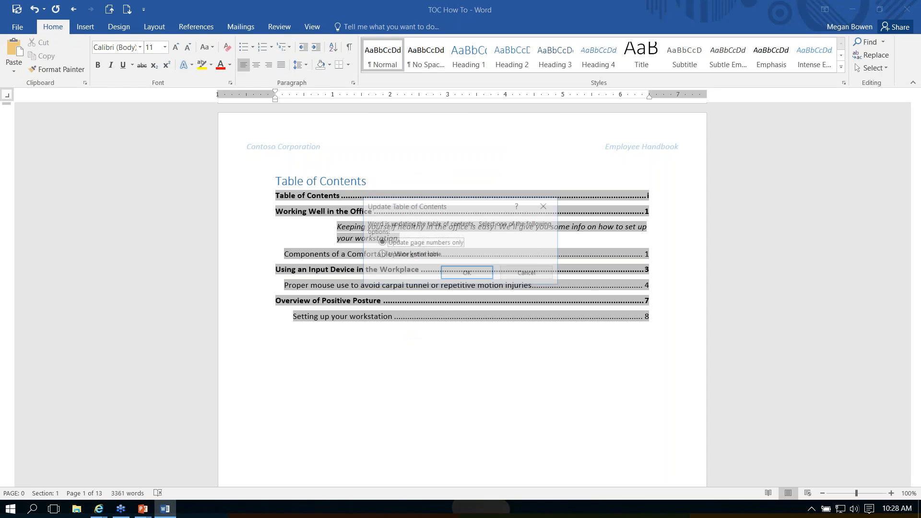
{"action": "left_click", "coordinate": [413, 255]}
{"action": "left_click", "coordinate": [472, 275]}
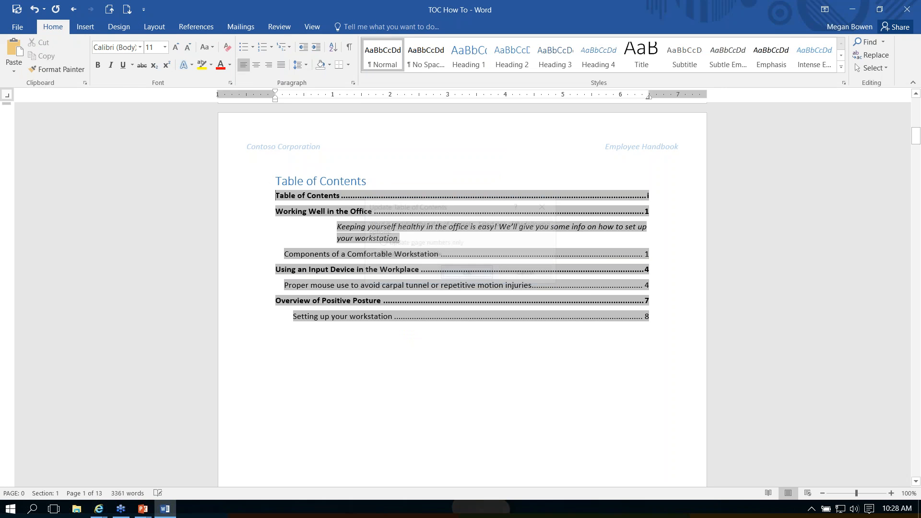
{"action": "left_click", "coordinate": [662, 251]}
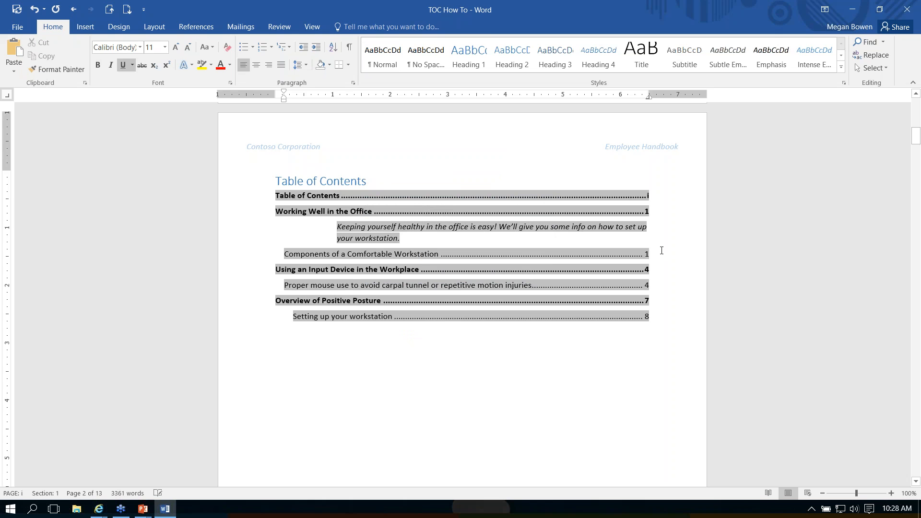
{"action": "left_click", "coordinate": [461, 184]}
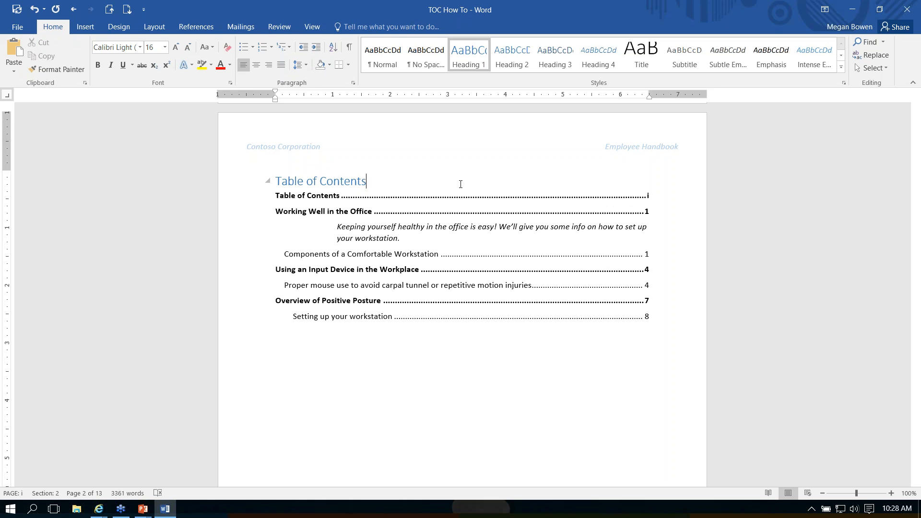
Step: Switch to the PowerPoint slide show and advance to the "Things to Consider" slide
{"action": "key", "text": "alt+Tab"}
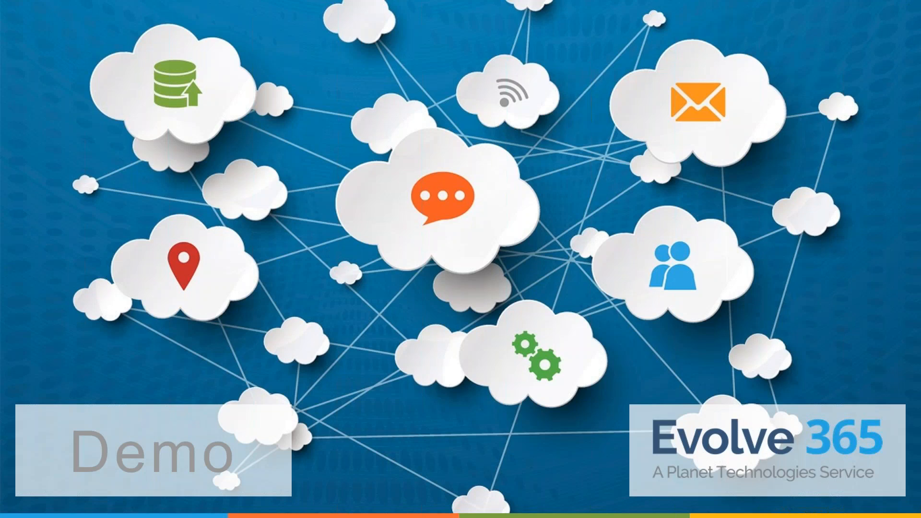
{"action": "key", "text": "Right"}
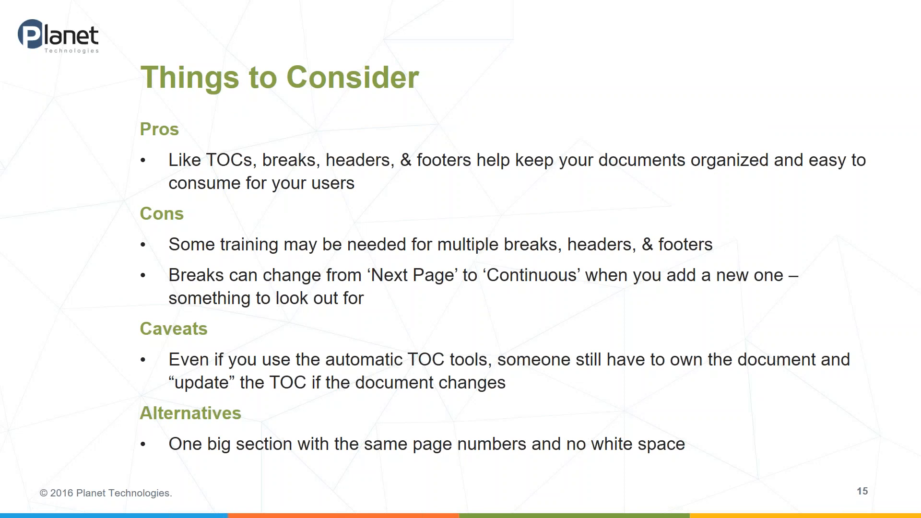